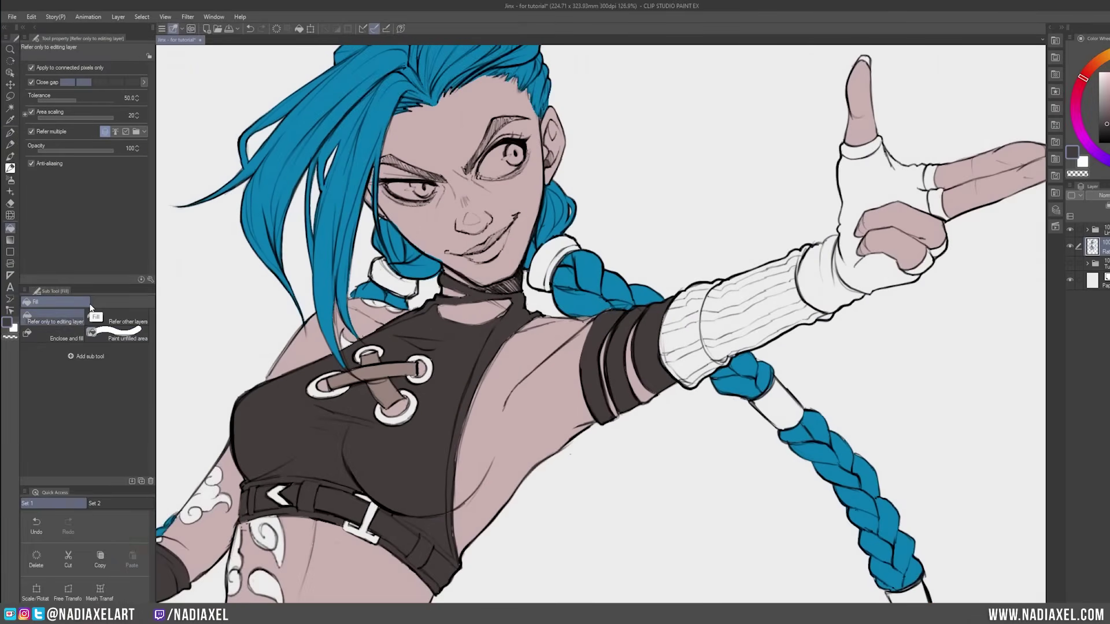
Fill the raised hand's glove dark grey and its cuff bands white.
click(867, 234)
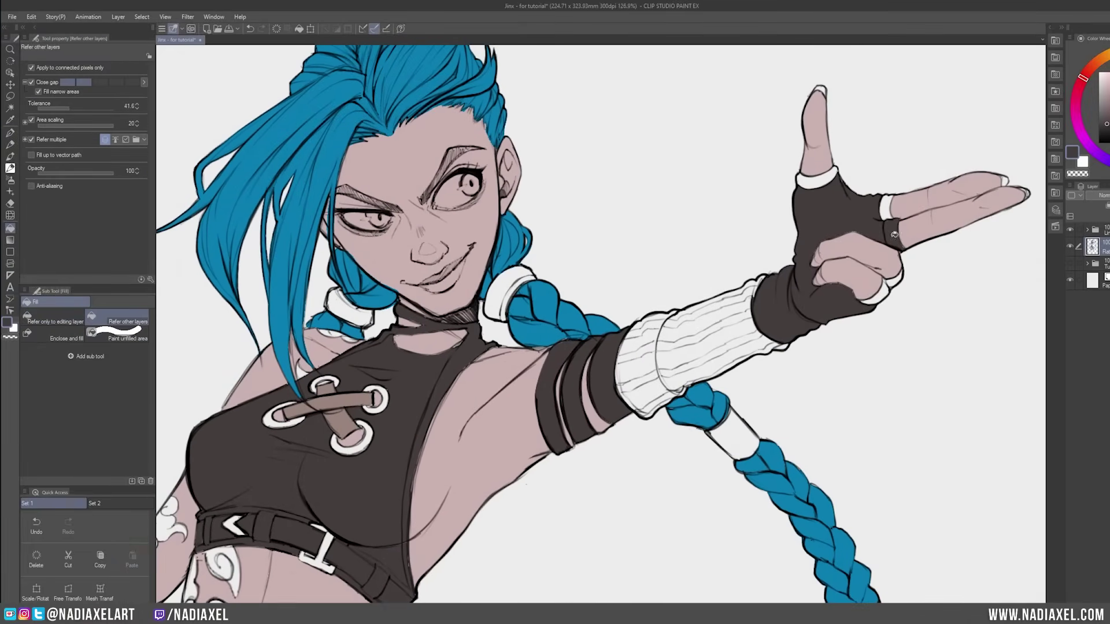
click(815, 176)
click(887, 208)
click(879, 286)
click(119, 334)
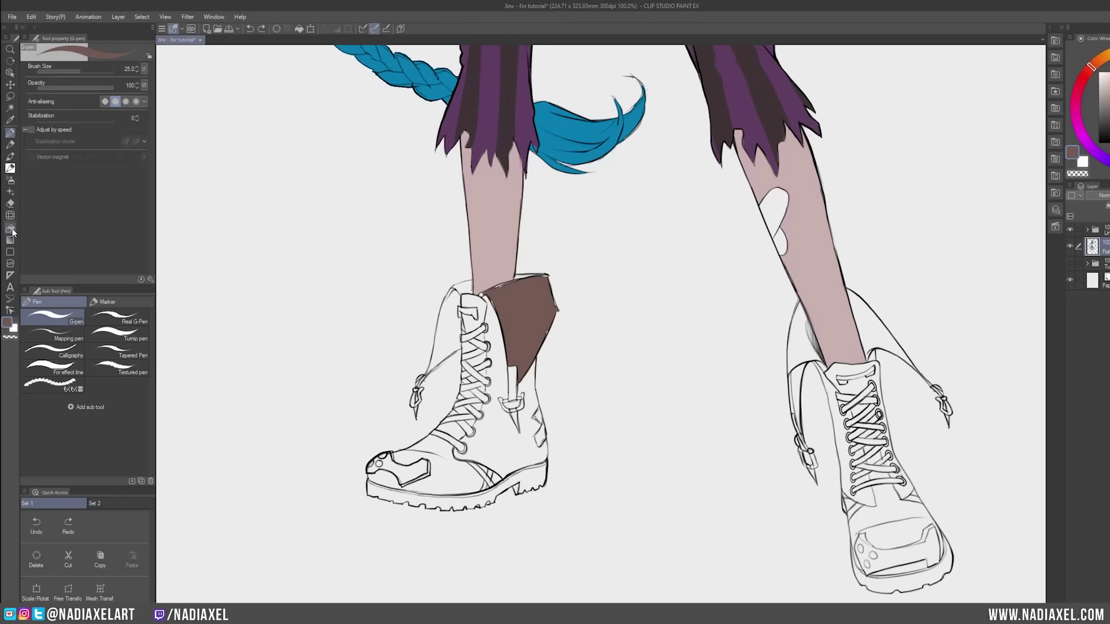
Fill both boots brown, including the right boot's side flap and left cuff gap.
click(475, 293)
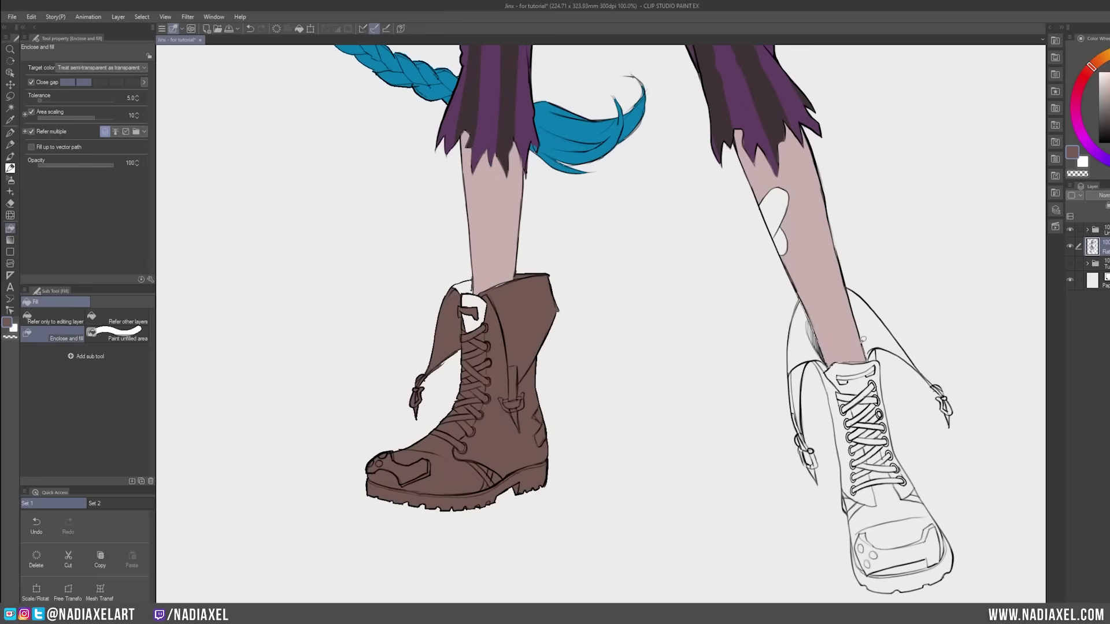
drag(863, 339, 847, 279)
click(883, 324)
click(471, 307)
key(p)
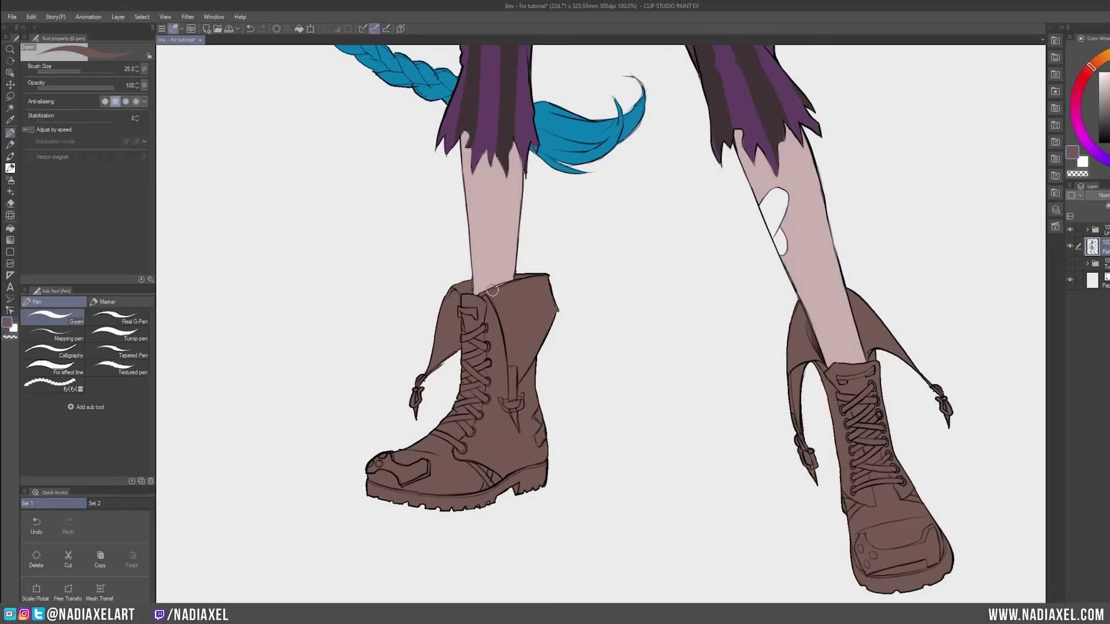
scroll(832, 249, up, 6)
scroll(800, 173, down, 2)
key(x)
key(g)
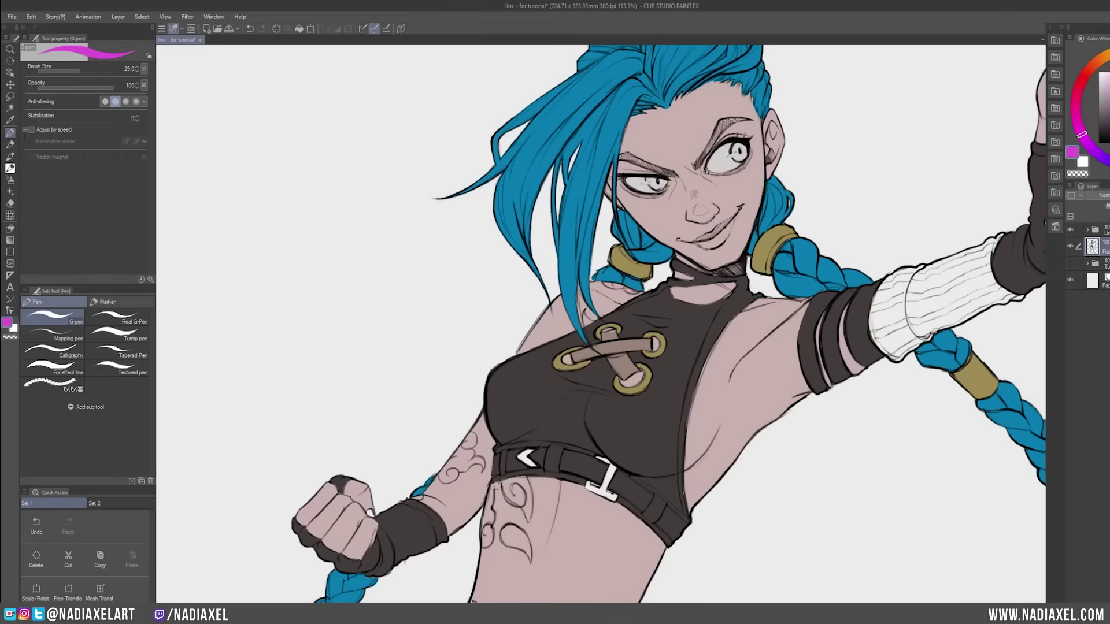
Fill the irises magenta and the boot laces pink-red.
drag(736, 149, 740, 154)
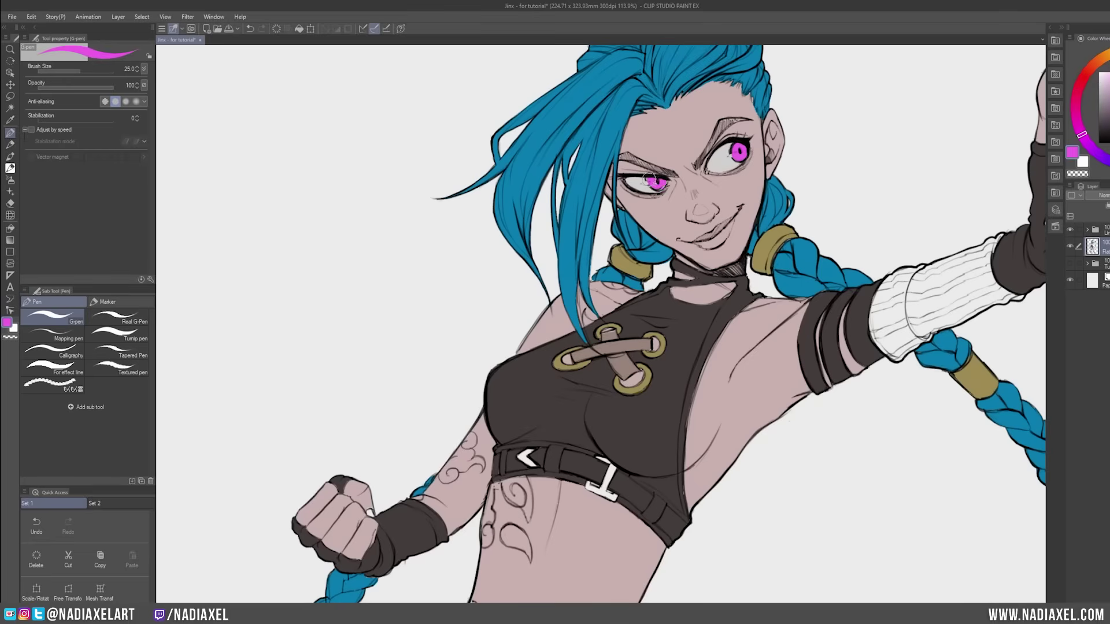
key(ctrl+z)
alt+click(747, 121)
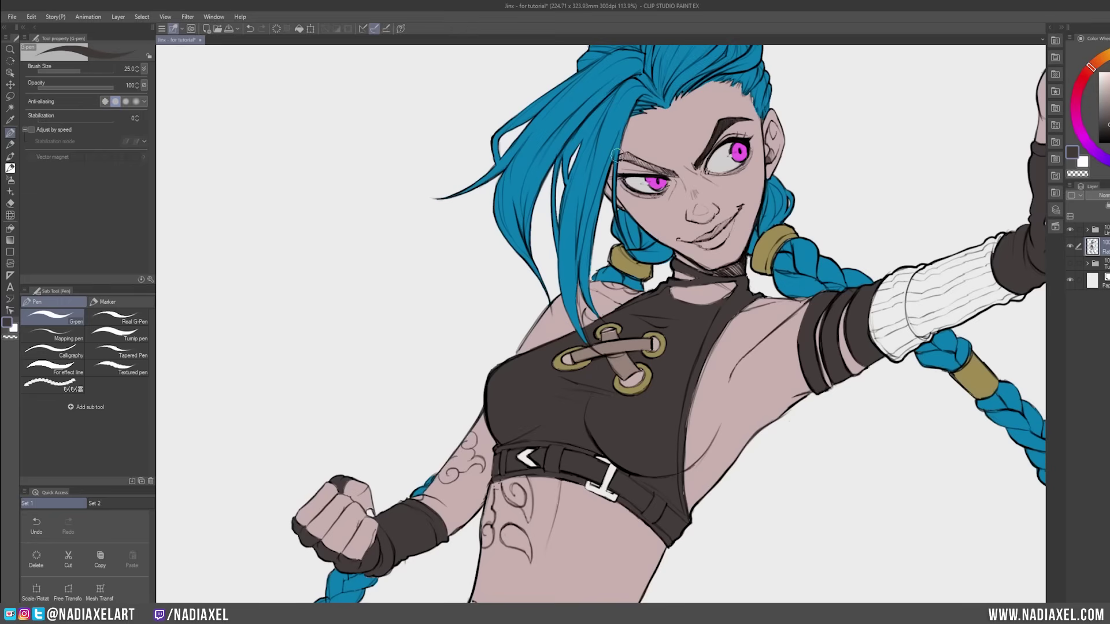
click(1084, 76)
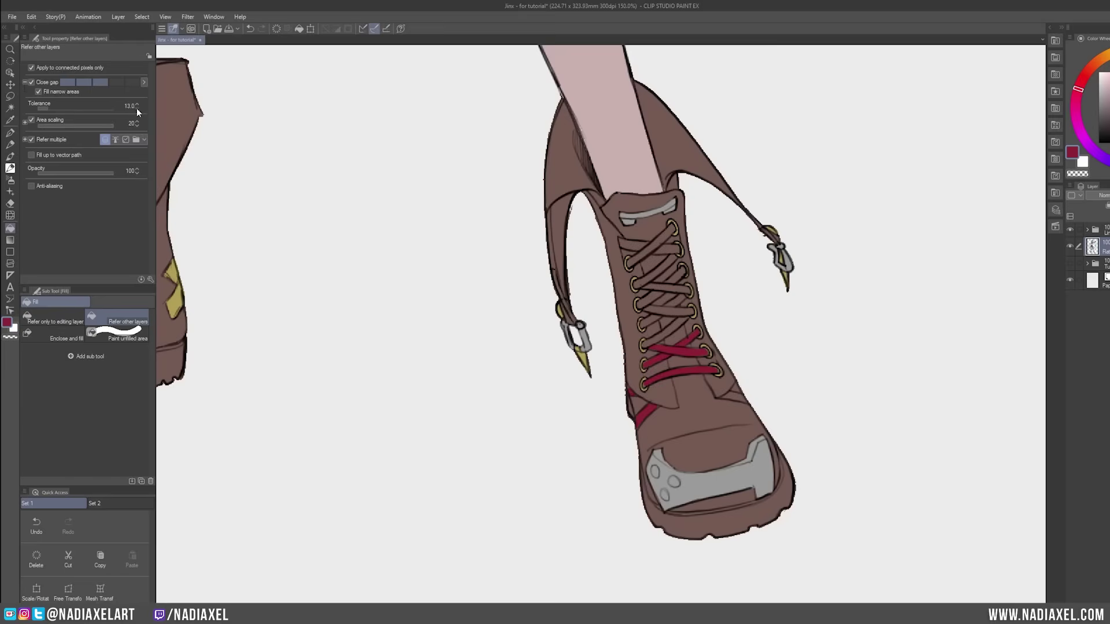
mouse_move(664, 334)
mouse_down()
mouse_move(683, 317)
mouse_move(656, 294)
mouse_move(665, 268)
mouse_move(654, 244)
mouse_up()
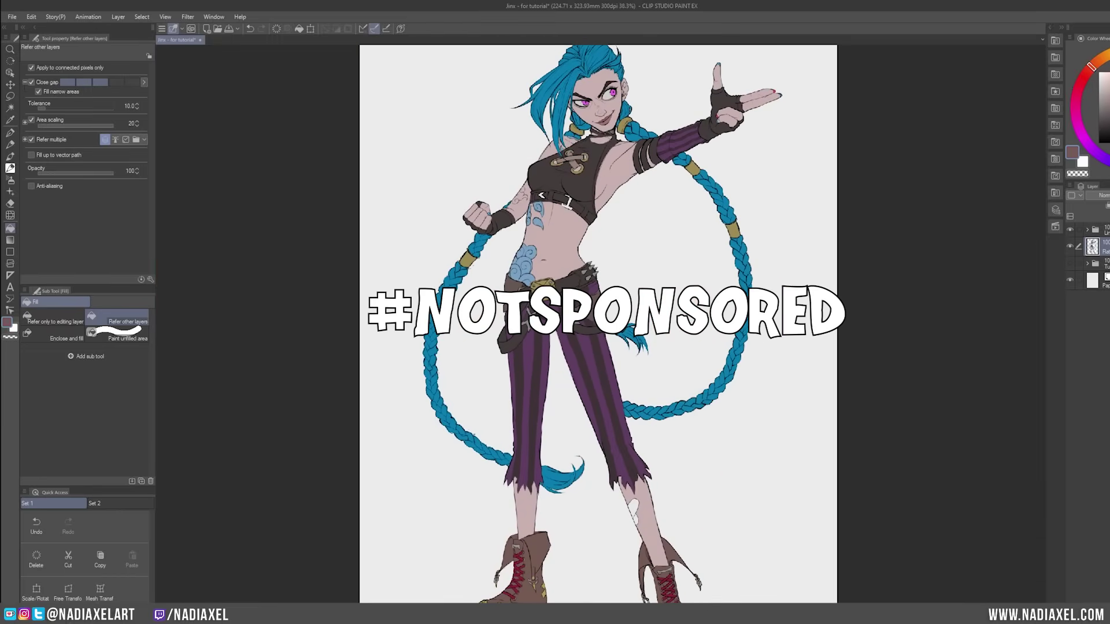
Lasso both boots and darken their colour, comparing before and after.
key(l)
scroll(598, 521, up, 3)
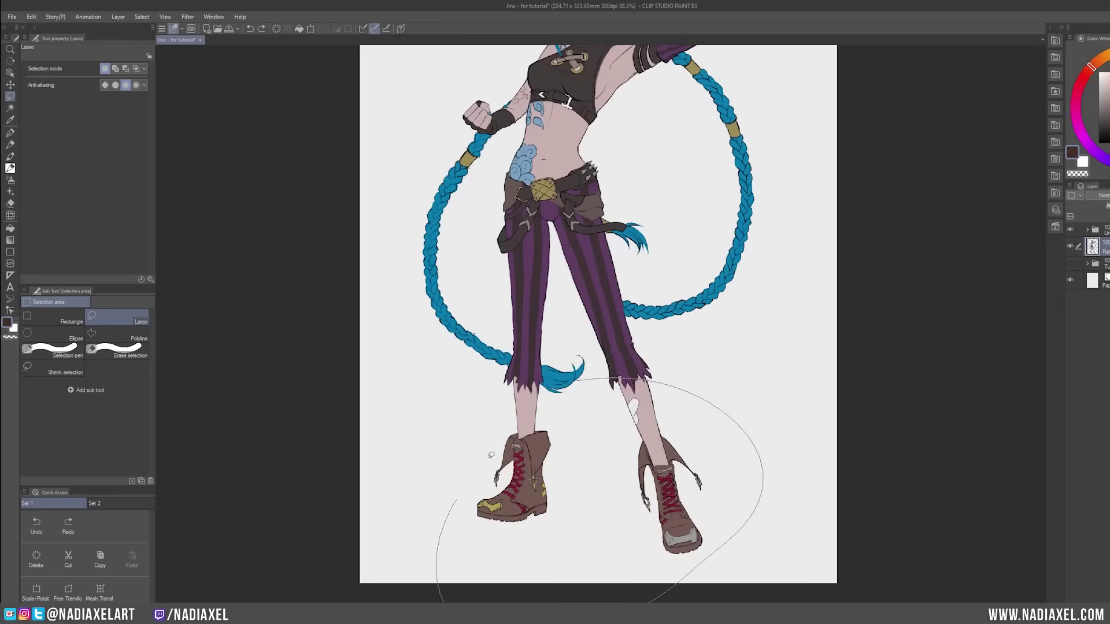
mouse_move(491, 509)
mouse_down()
mouse_move(589, 601)
mouse_move(717, 601)
mouse_up()
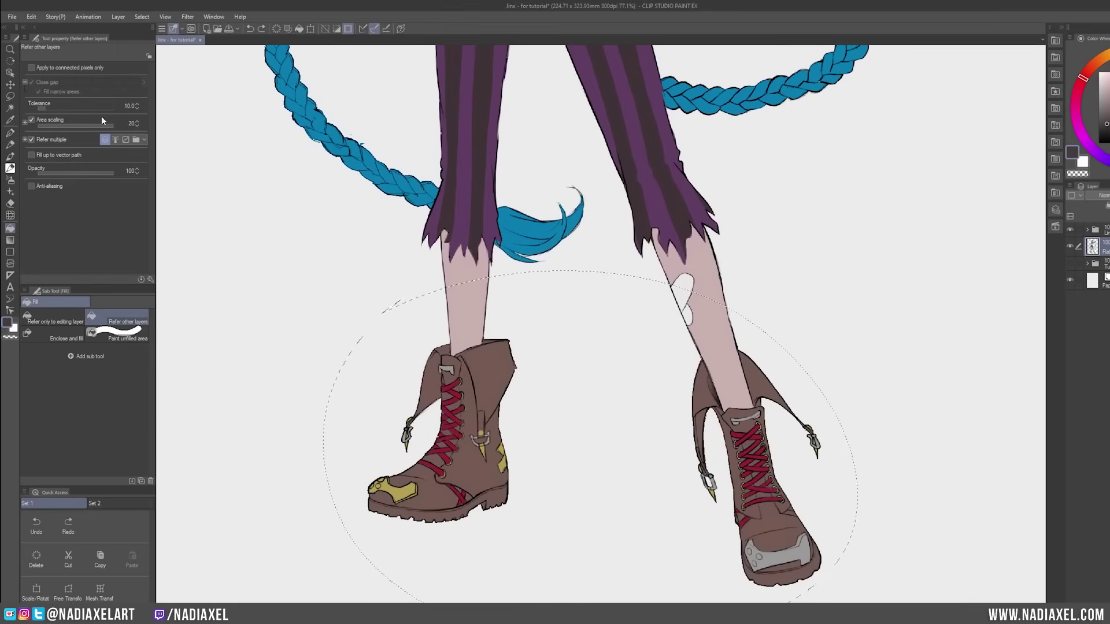
key(ctrl+y)
key(ctrl+z)
scroll(601, 323, up, 2)
key(ctrl+y)
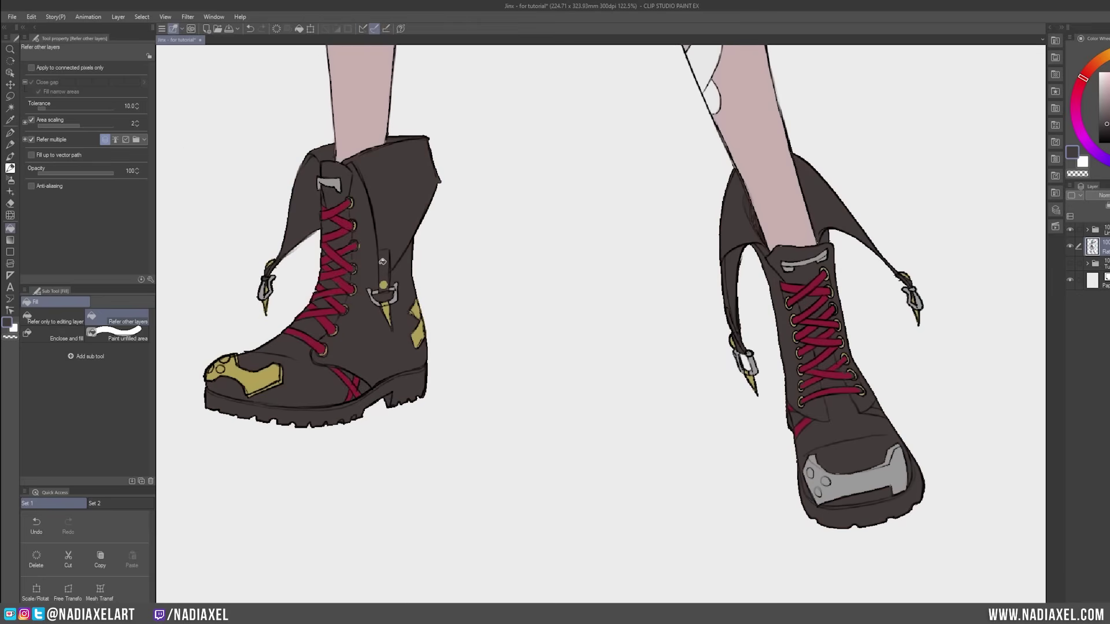
Pick up the laces' red with the pen and bring the right boot into view.
key(p)
alt+click(339, 254)
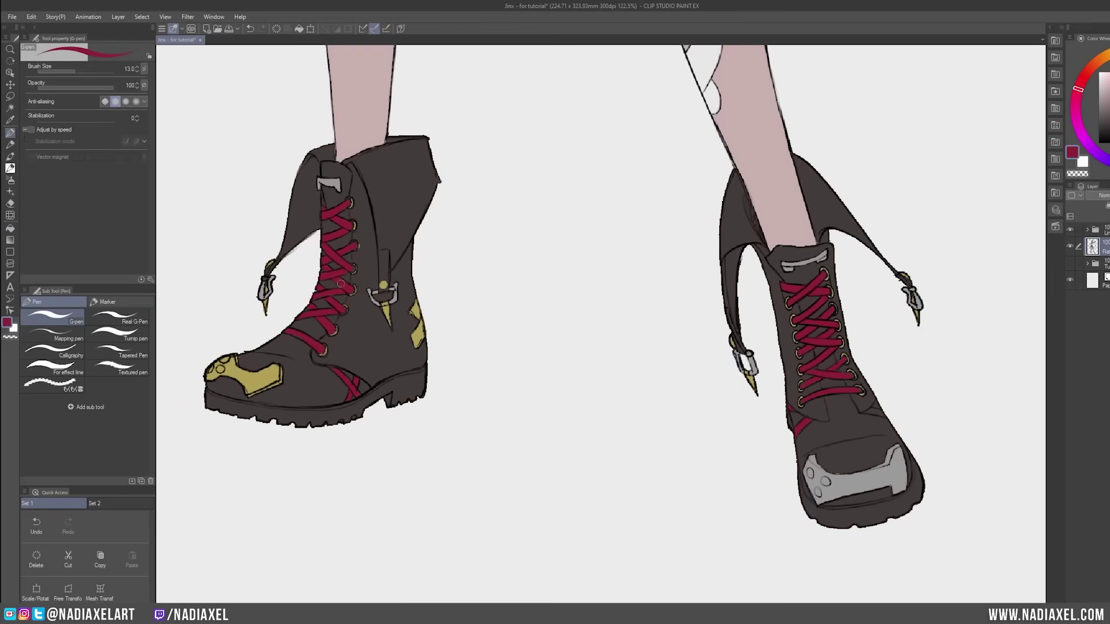
drag(838, 392, 569, 346)
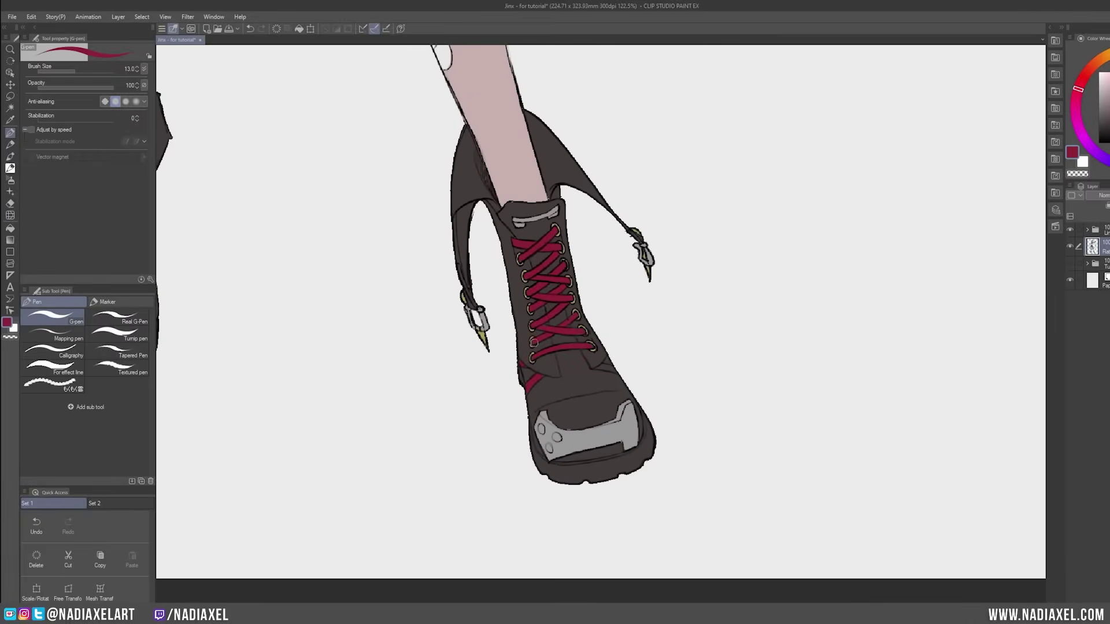
scroll(558, 287, down, 5)
scroll(463, 260, up, 4)
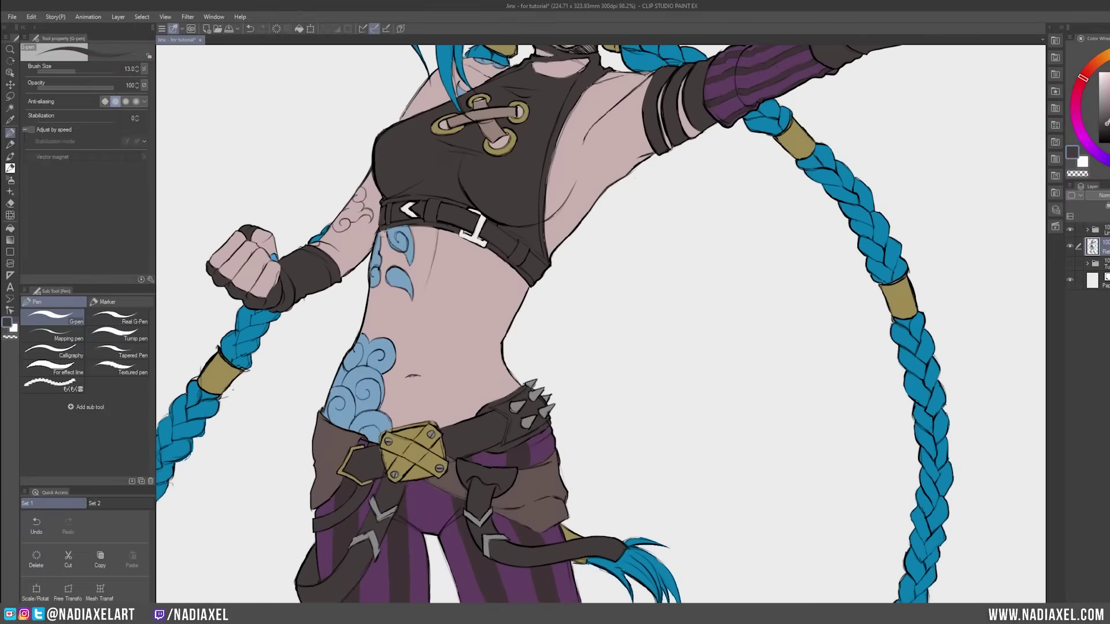
scroll(518, 192, down, 2)
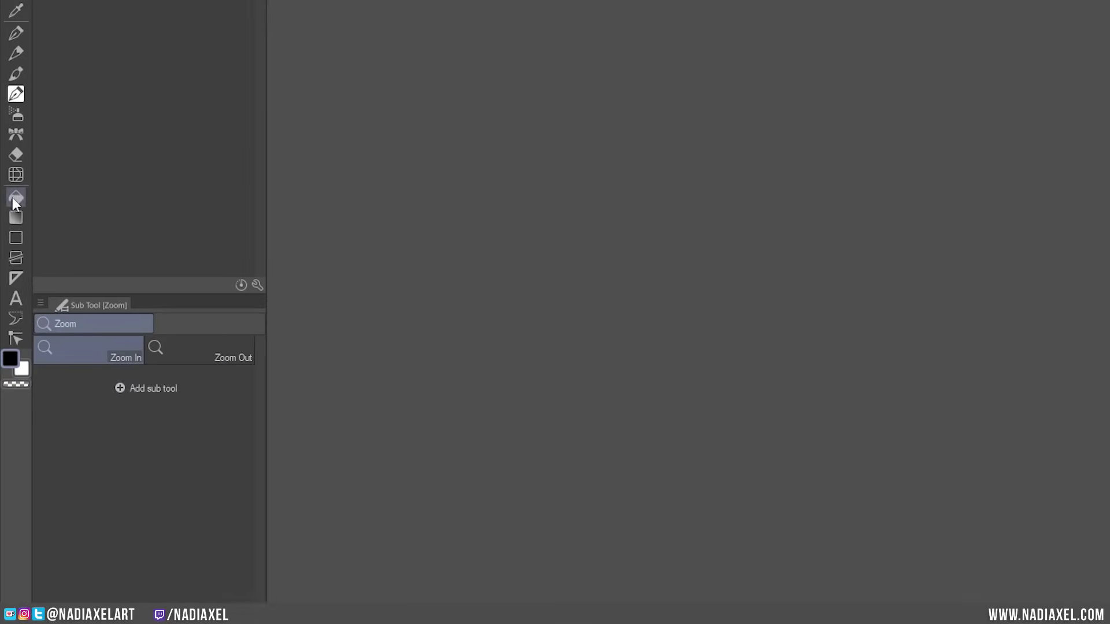
Select the Fill tool and check the Window panel list without changing anything.
click(15, 199)
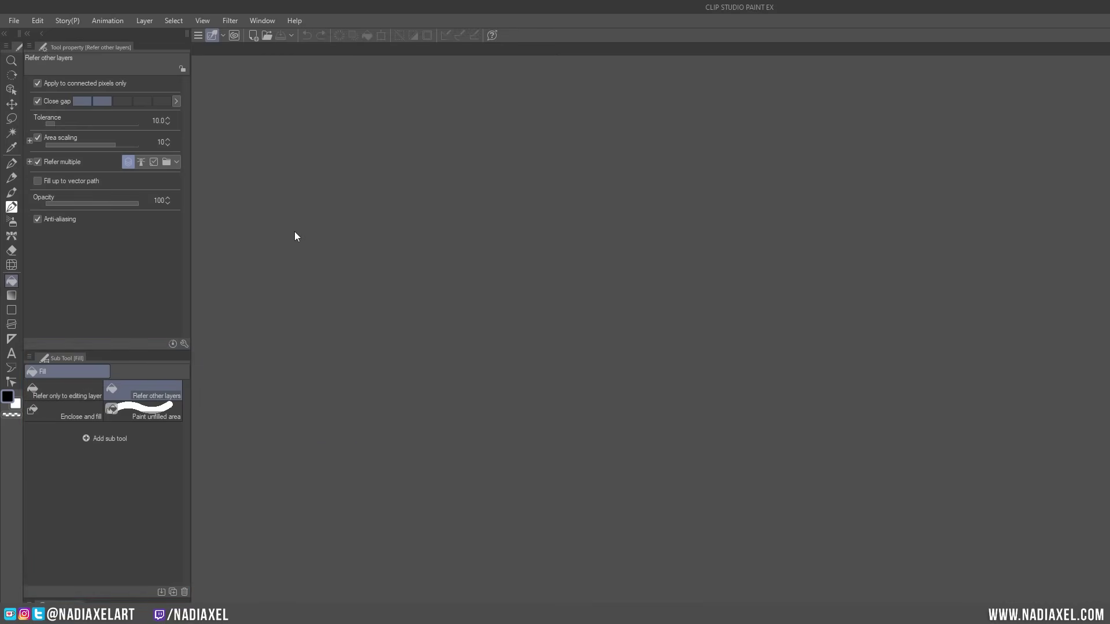
click(267, 21)
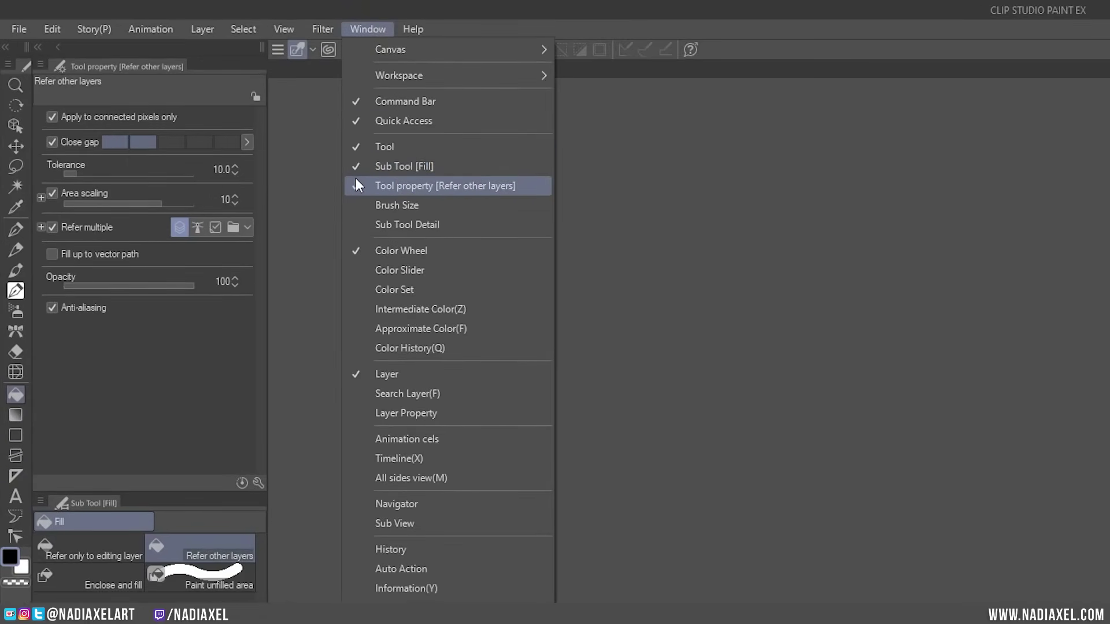
click(619, 214)
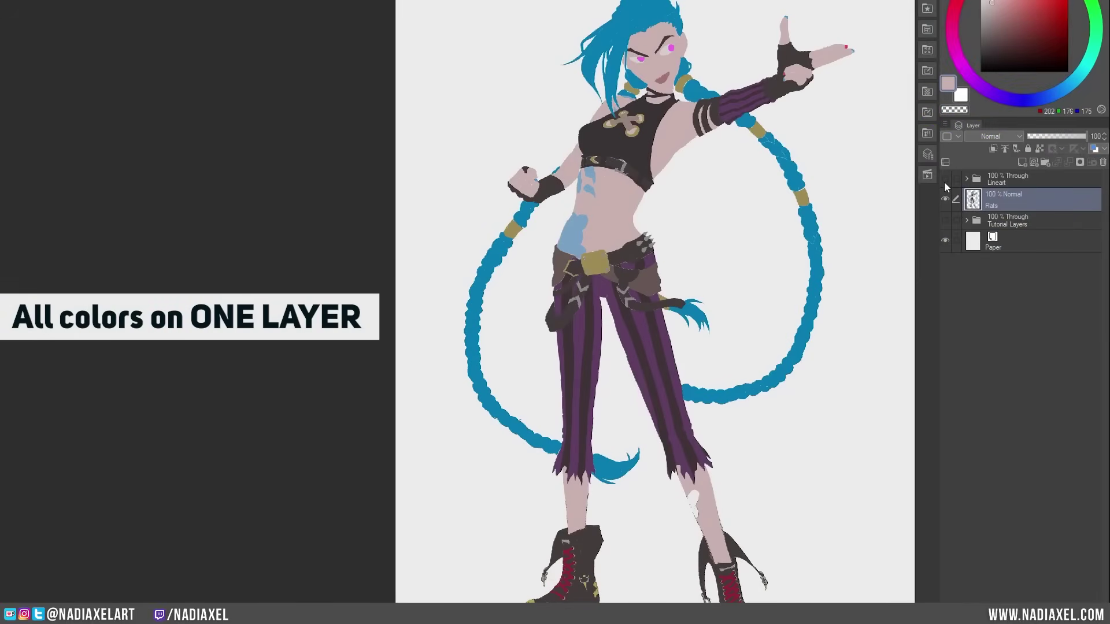
Expand the COLOR folder and step through its Skirt, T-shirt, Skin, Face, Hair, Nails and shadow layers.
drag(832, 286, 853, 283)
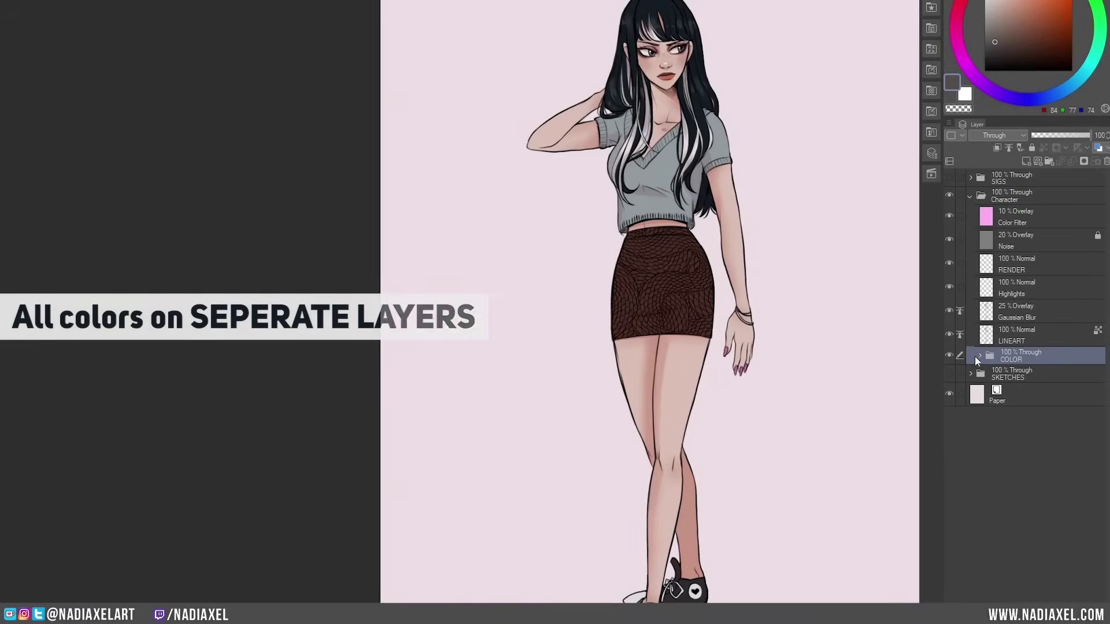
click(979, 355)
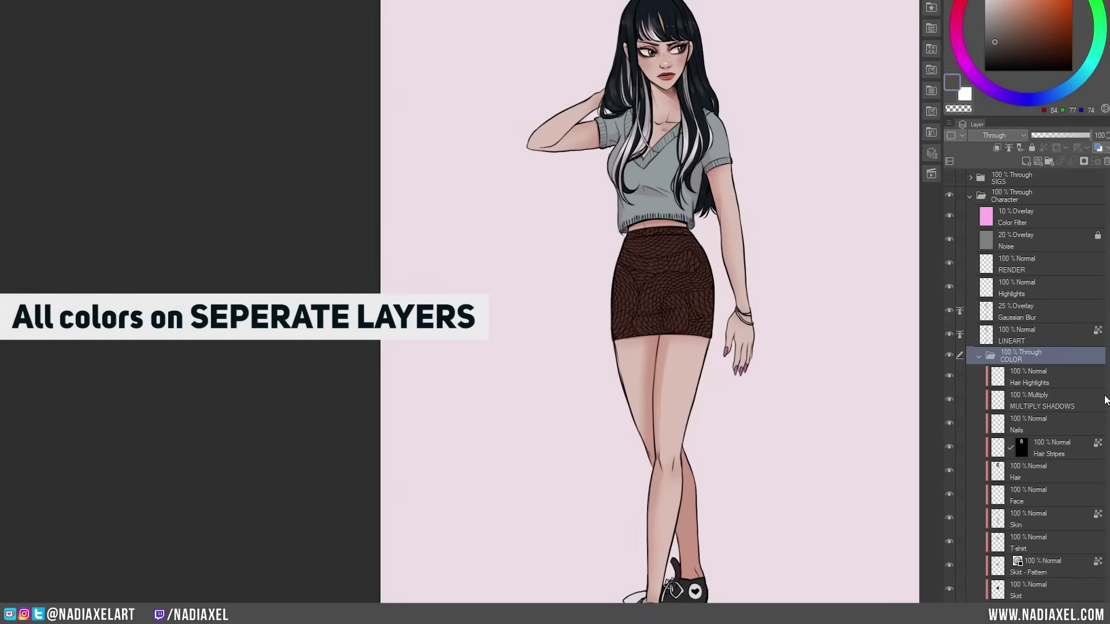
click(1048, 589)
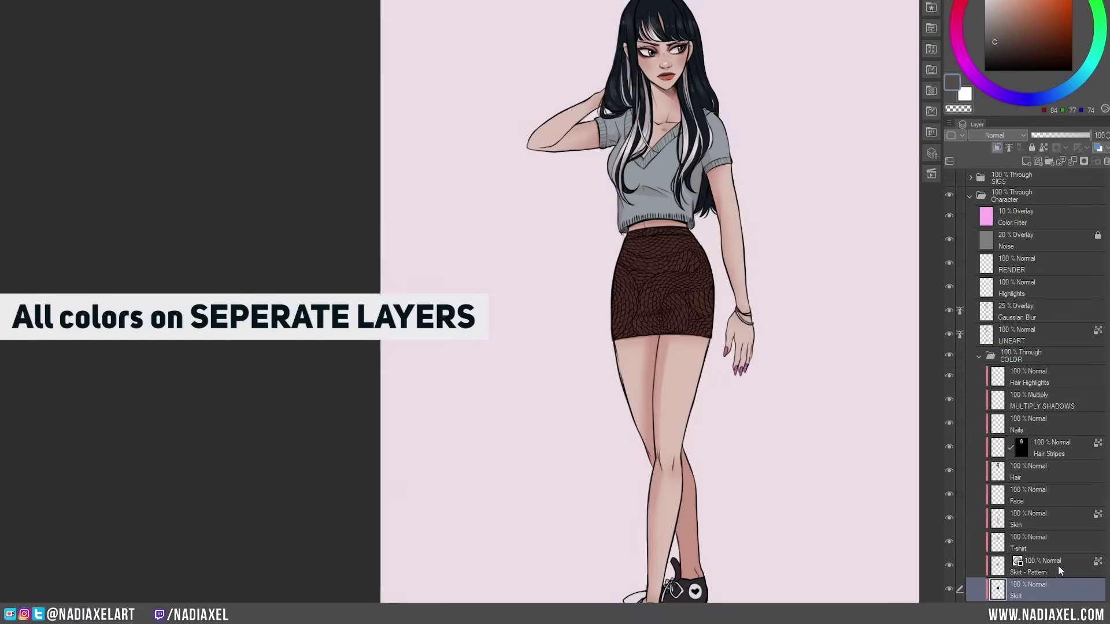
click(1058, 566)
click(1066, 546)
click(1063, 520)
click(1061, 493)
click(1060, 471)
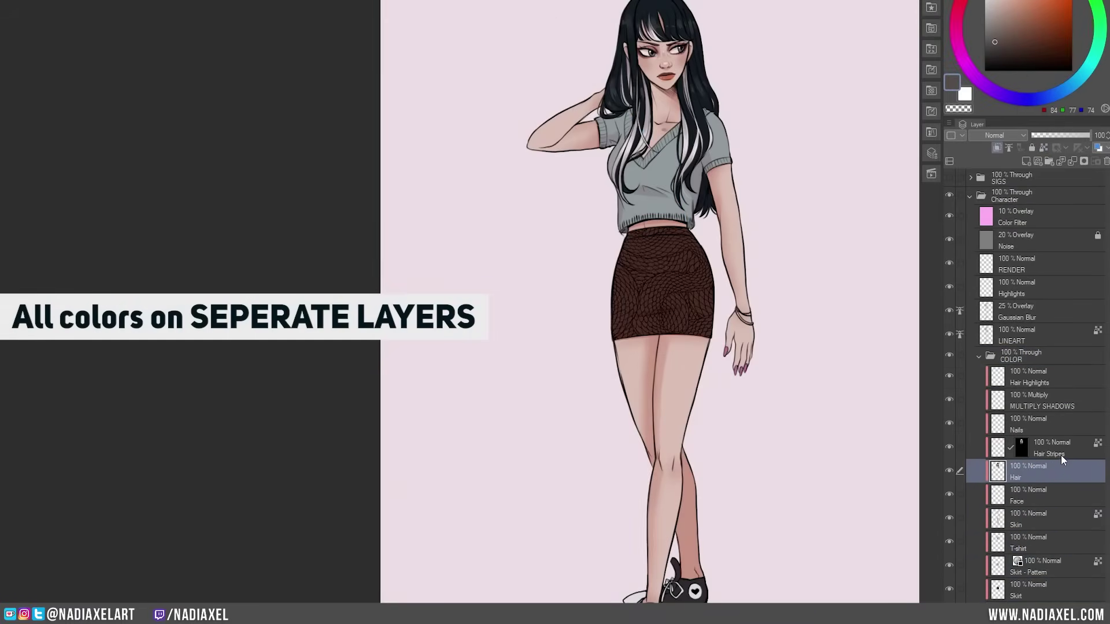
click(1060, 448)
click(1060, 425)
click(1061, 401)
click(1069, 377)
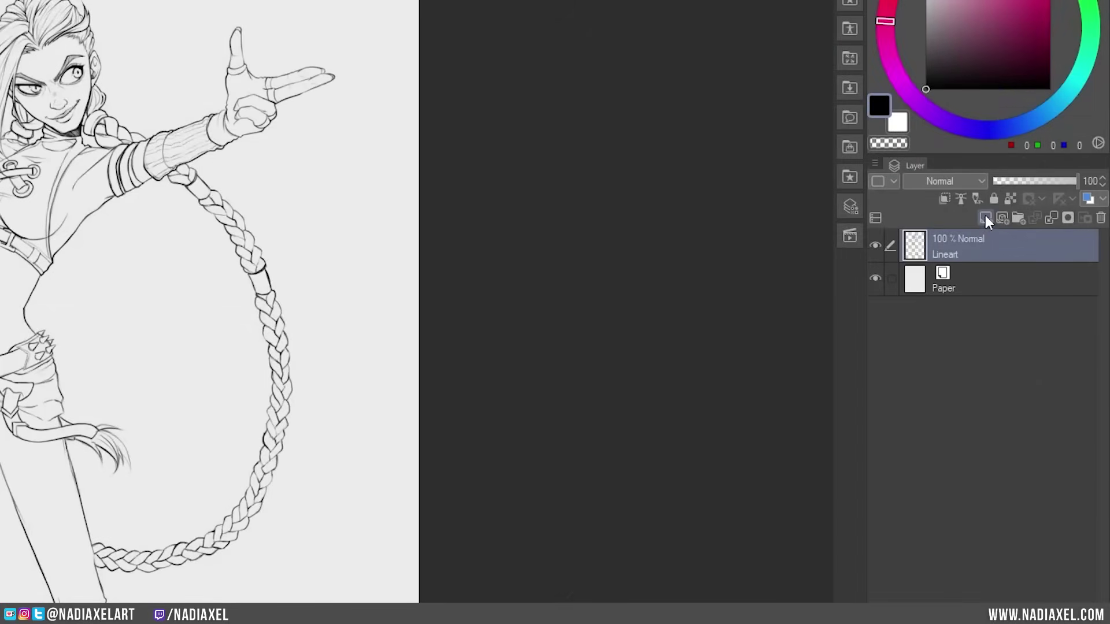
Create a raster layer named Flats and move it below Lineart, above Paper.
click(985, 217)
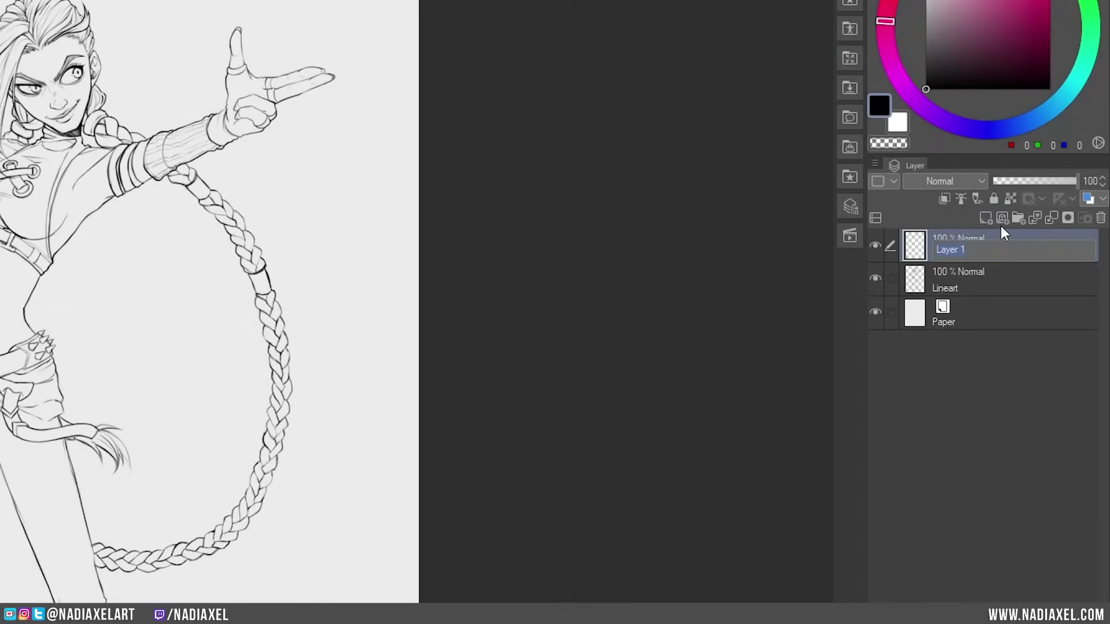
text(Flats)
key(Return)
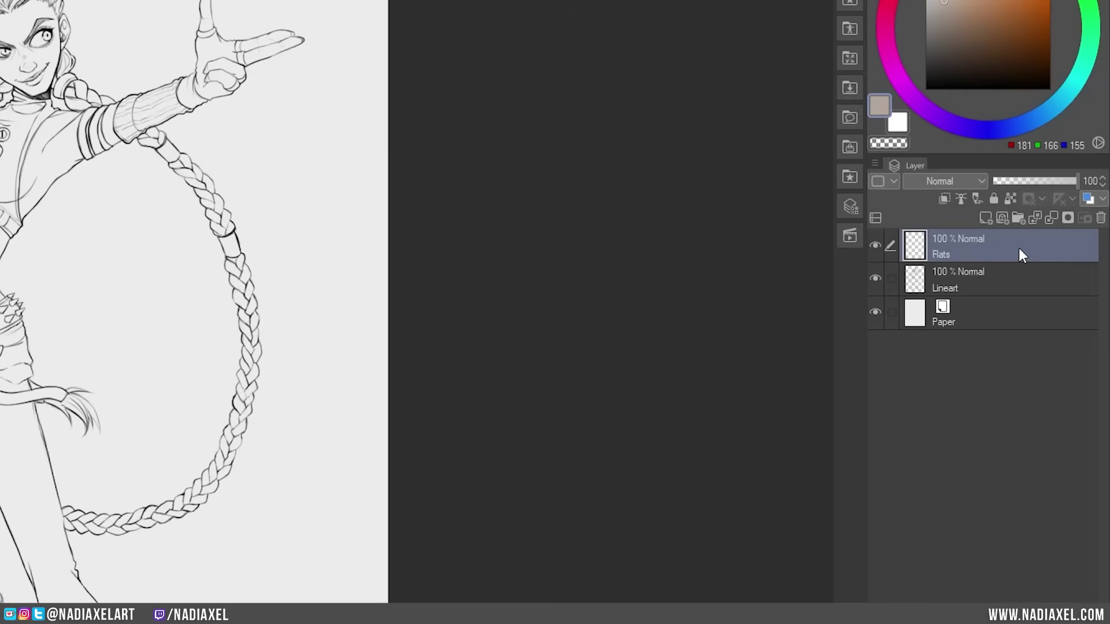
drag(1011, 250, 1010, 288)
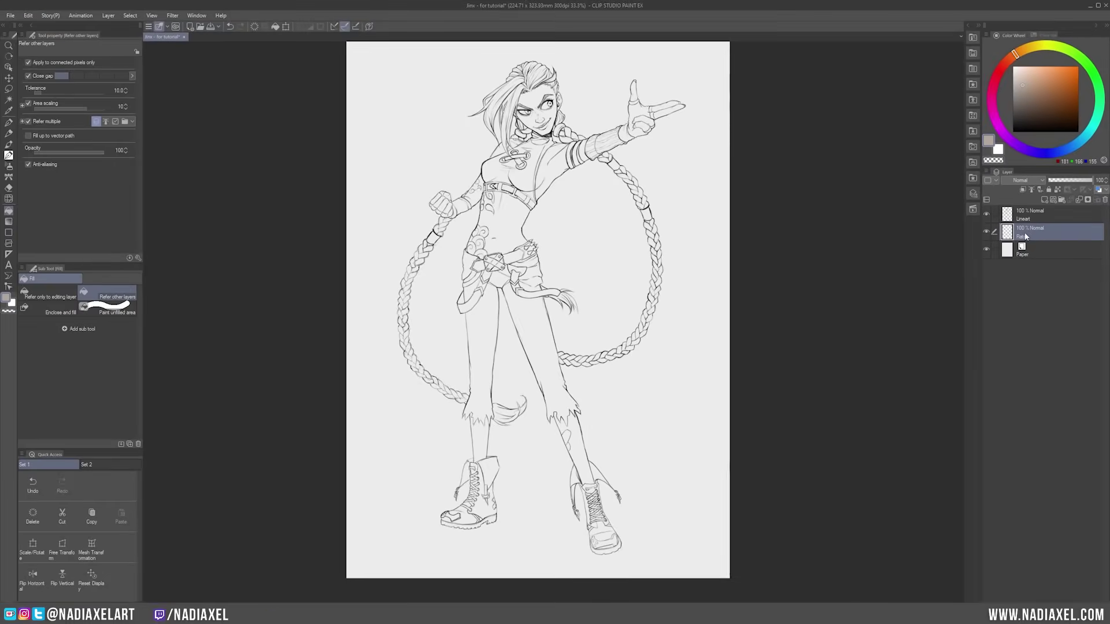
Fill the midriff, shoulder, fingers, clenched hand, both lower legs and collar patches beige.
click(506, 223)
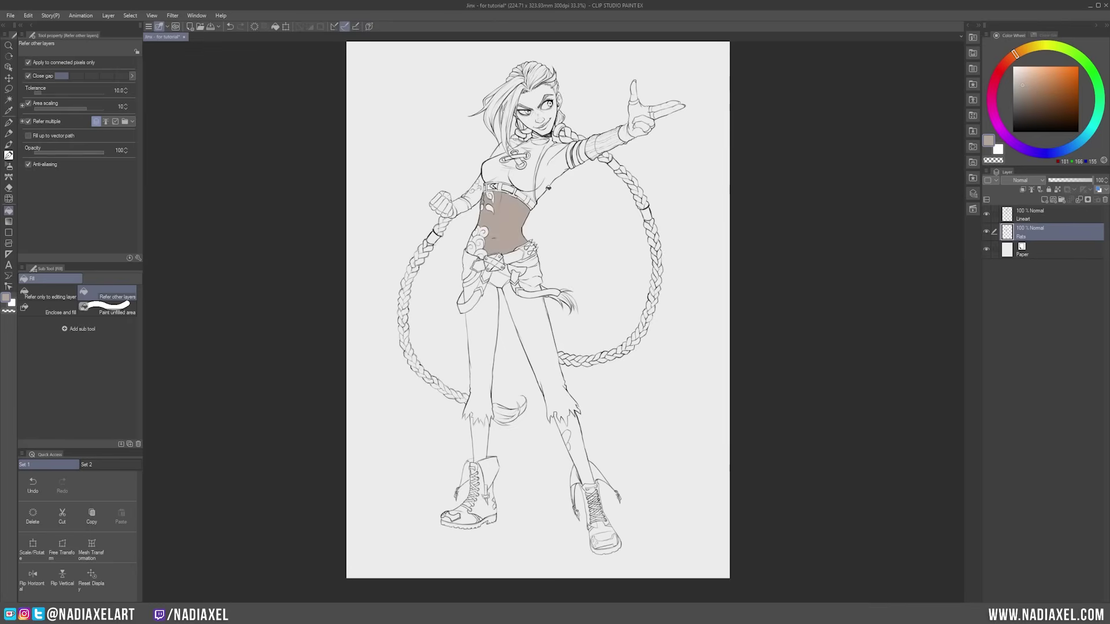
click(548, 188)
click(666, 112)
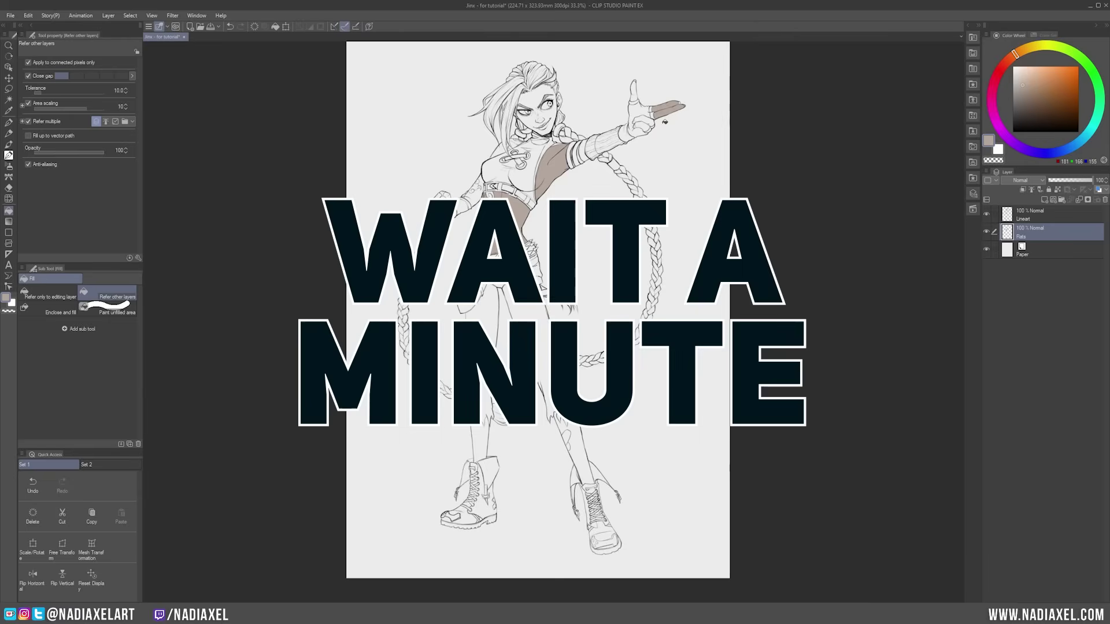
click(633, 91)
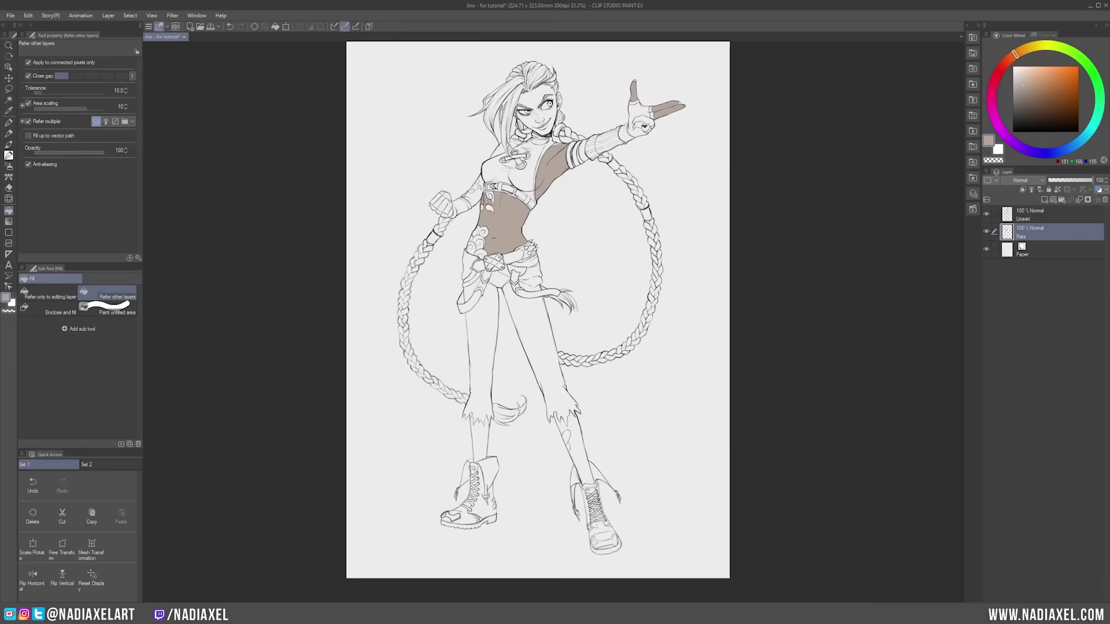
click(645, 126)
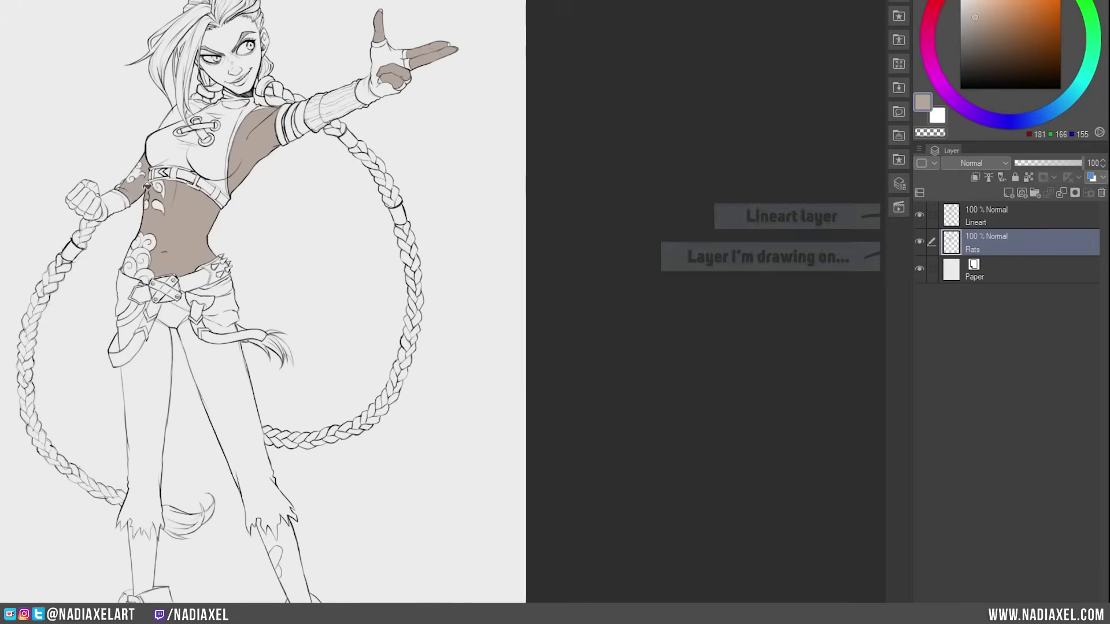
click(564, 438)
click(477, 431)
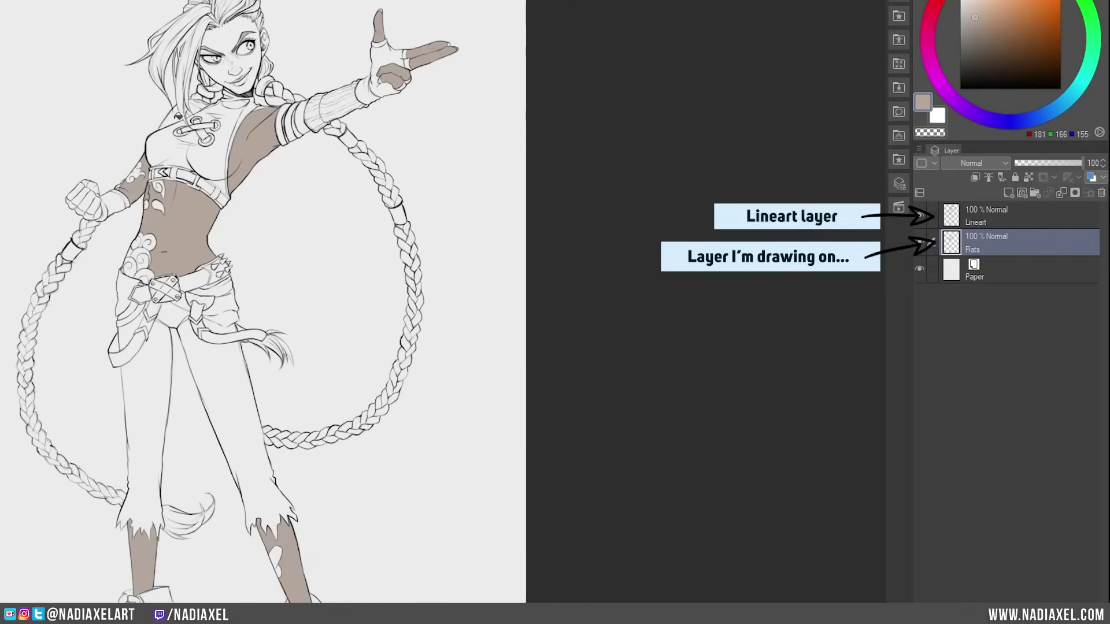
click(171, 117)
click(205, 102)
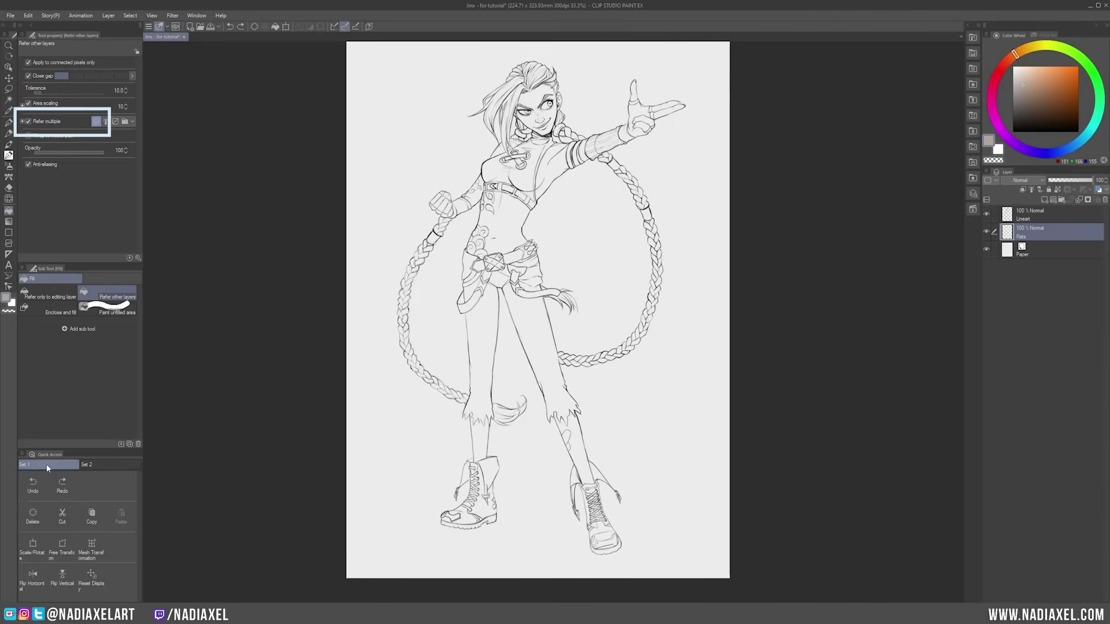
Show that unchecking Refer multiple floods the canvas beige, undo it, and re-enable Refer multiple.
click(28, 121)
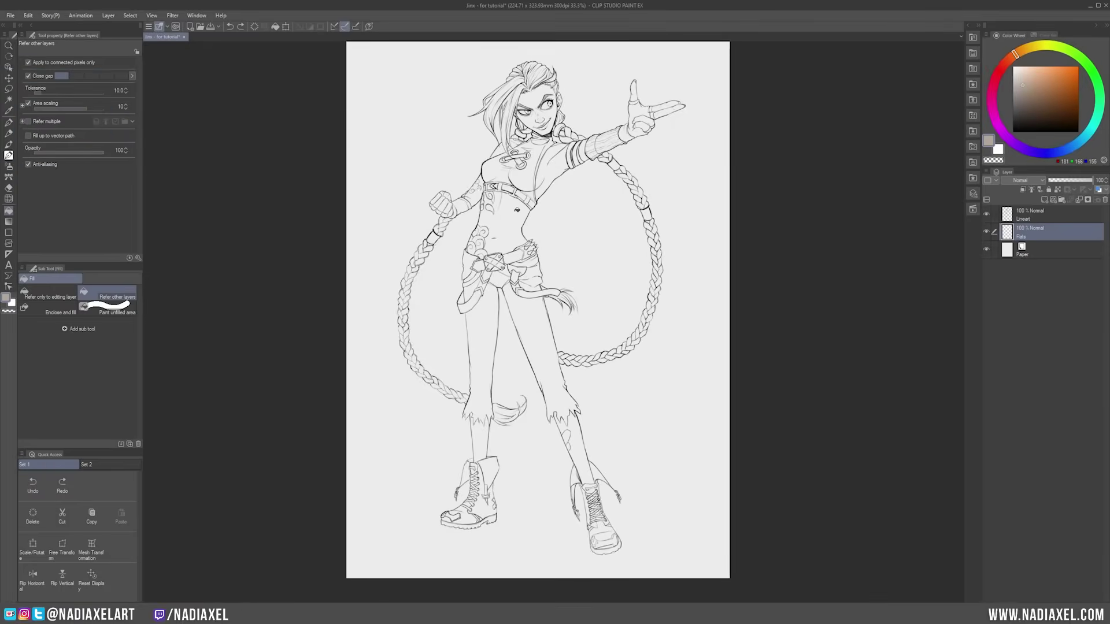
click(554, 230)
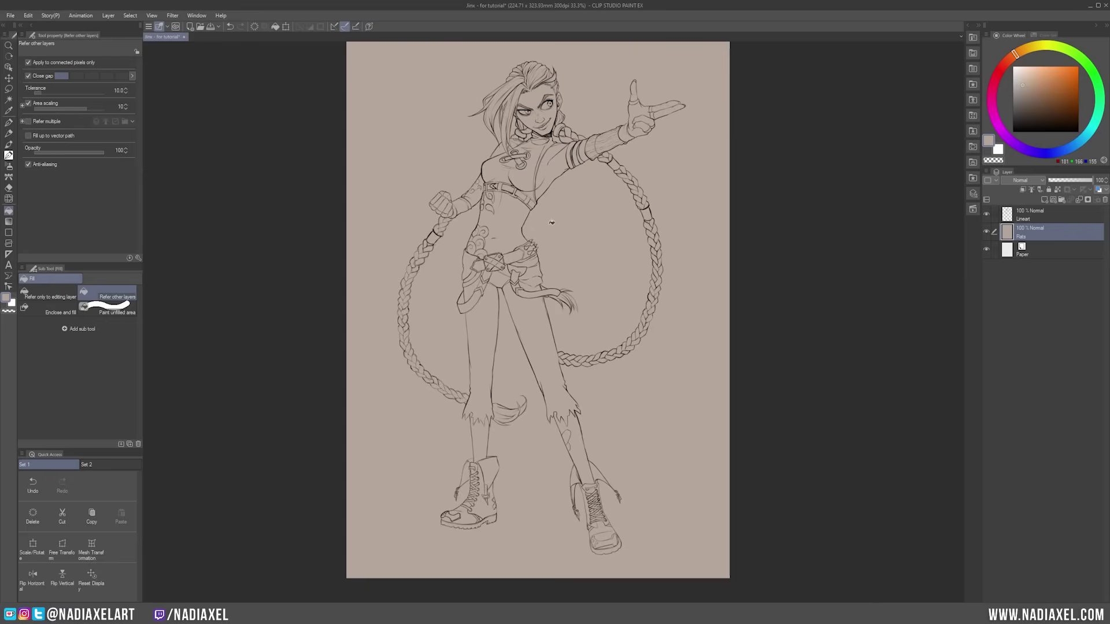
click(36, 491)
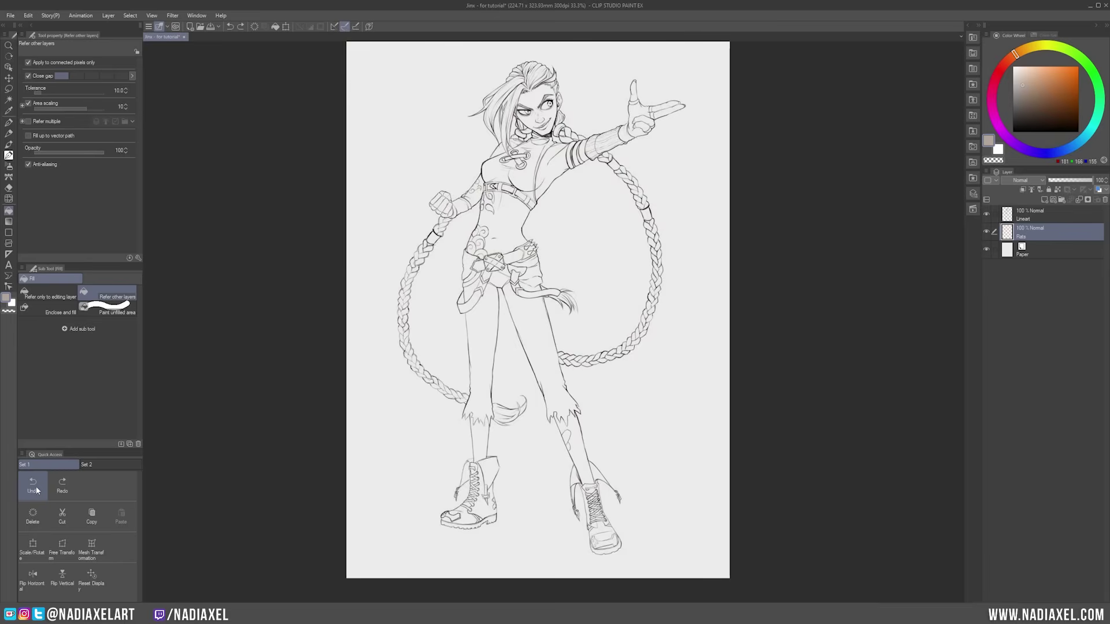
click(29, 123)
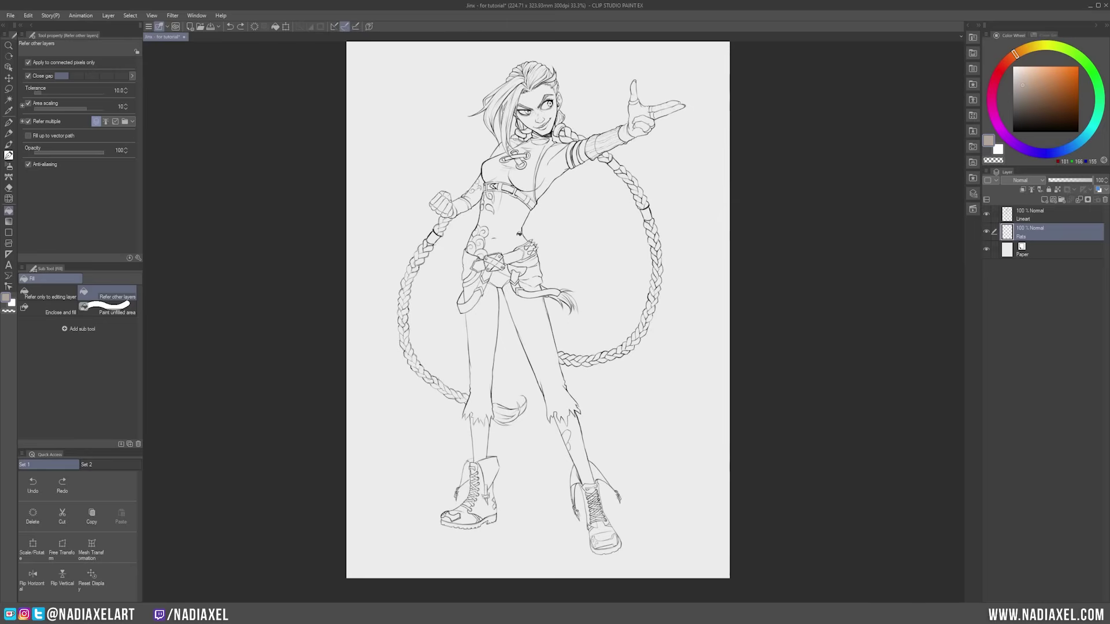
Fill the midriff, both lower legs and the upper arm beside the armband beige.
click(523, 234)
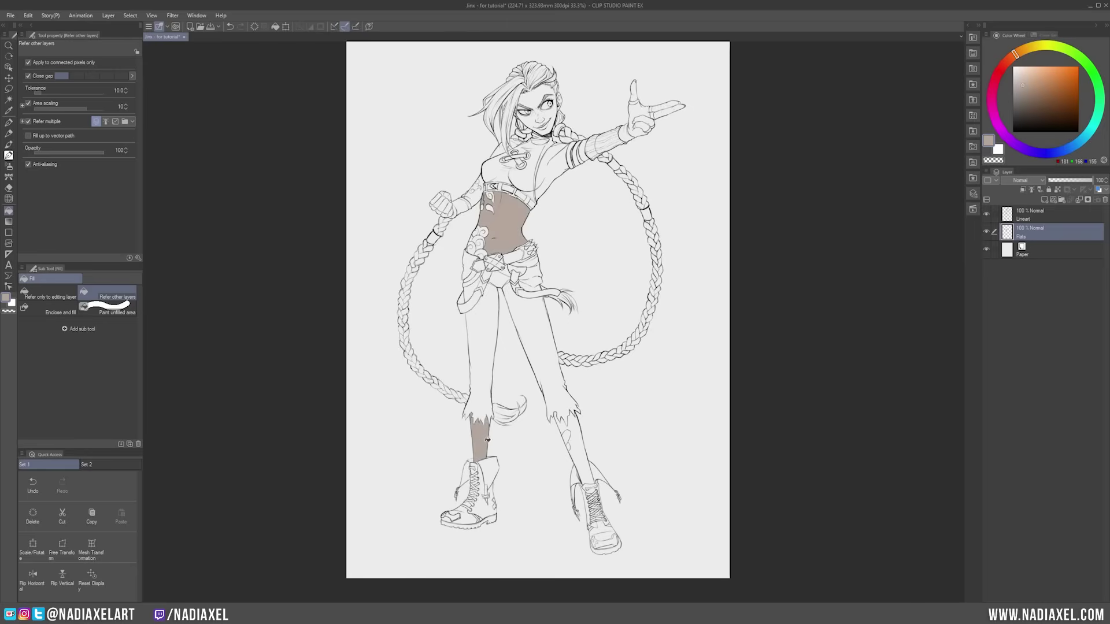
click(480, 440)
click(581, 448)
click(552, 173)
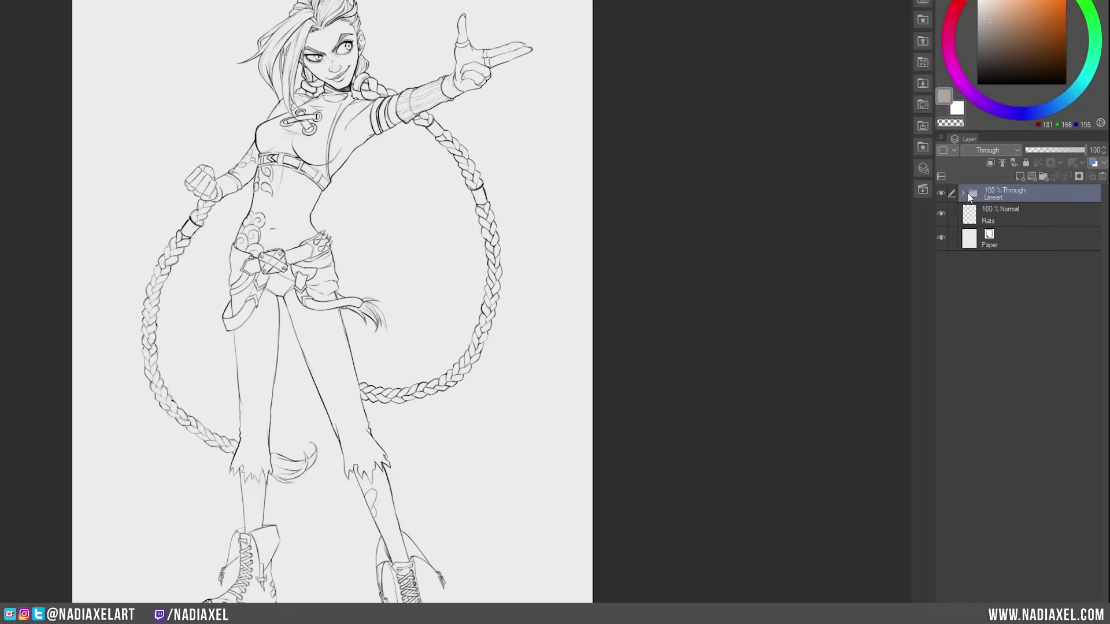
Expand the Lineart folder and toggle its Braids, Hair, Tattoos and Body layers off and on.
click(961, 194)
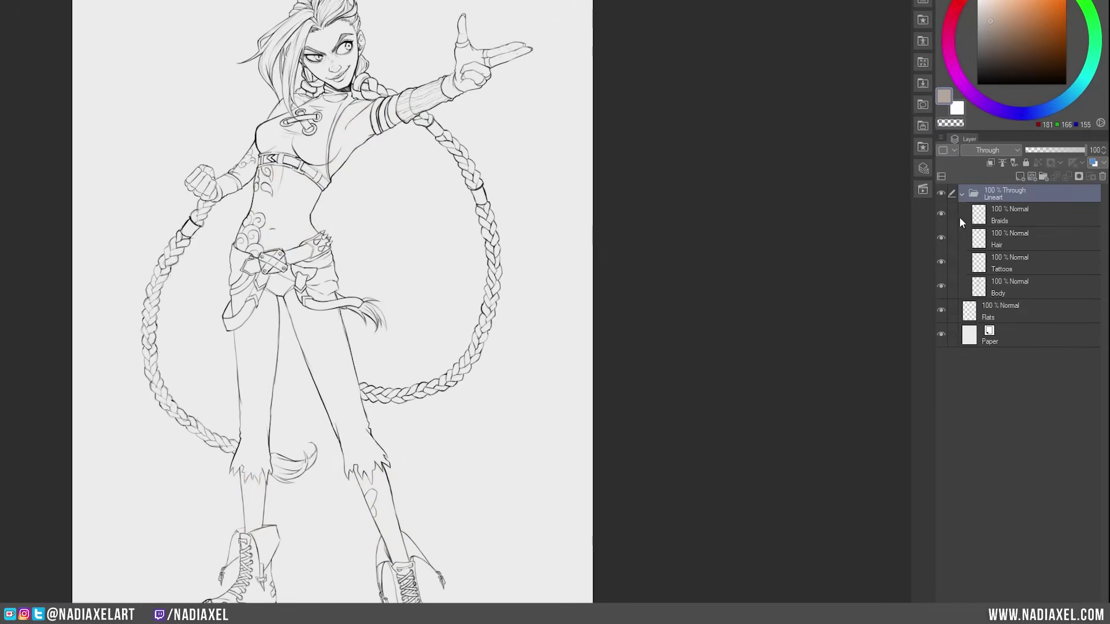
click(941, 214)
click(941, 214)
click(940, 239)
click(940, 239)
click(940, 238)
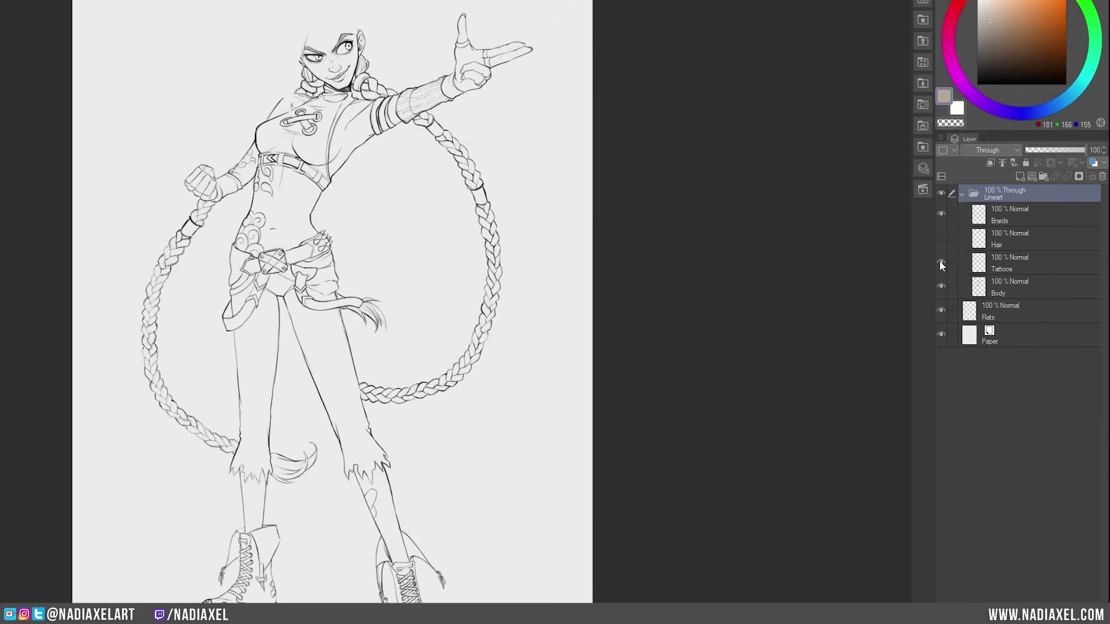
click(941, 262)
click(940, 239)
click(941, 262)
click(941, 286)
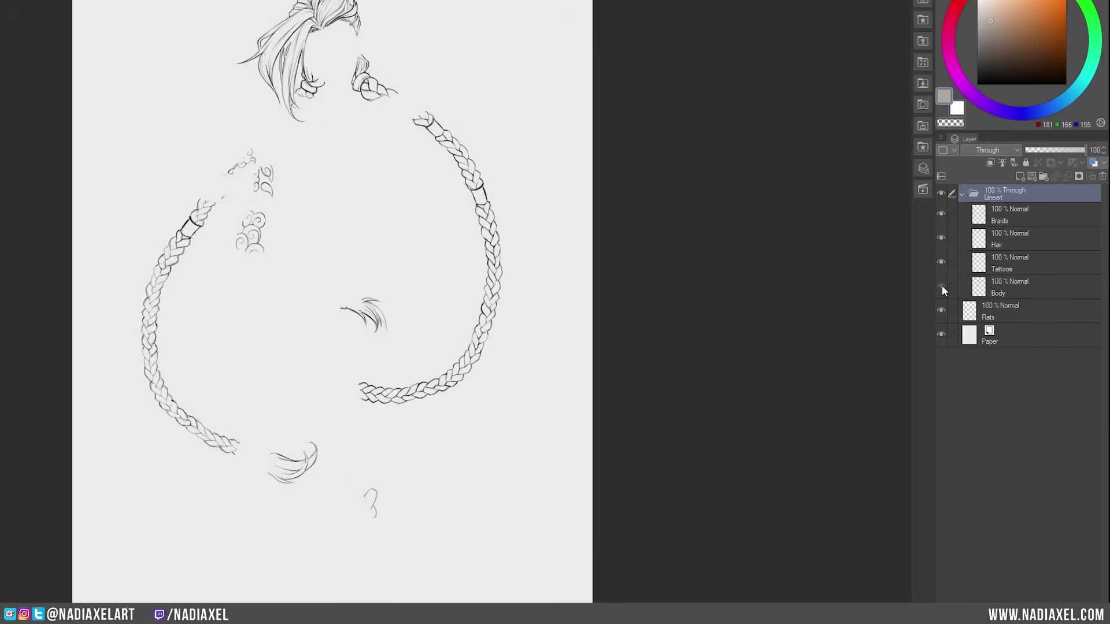
click(941, 285)
click(962, 195)
On the Flats layer, fill the midriff, pointing fingers, thumb, upper arm and both calves beige.
click(1018, 219)
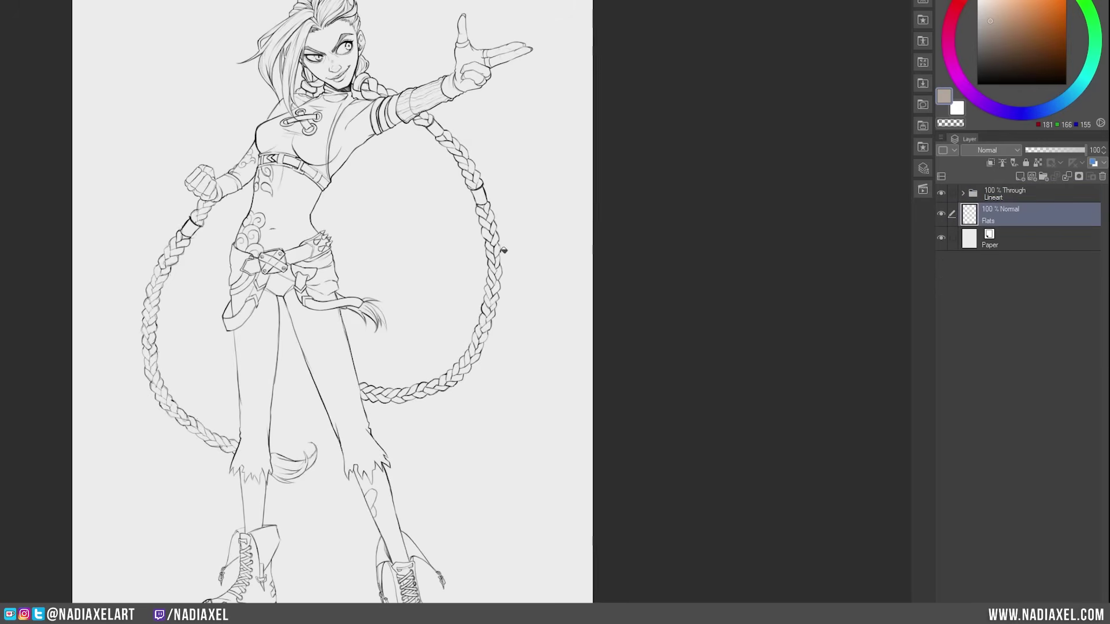
click(310, 228)
click(505, 55)
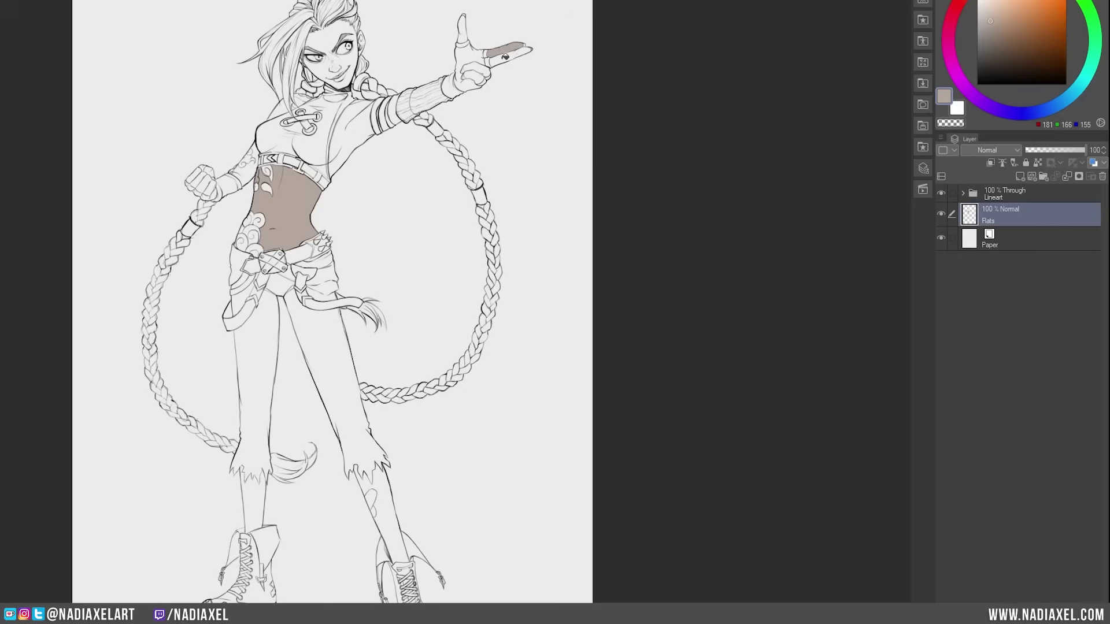
click(504, 57)
click(462, 34)
click(250, 172)
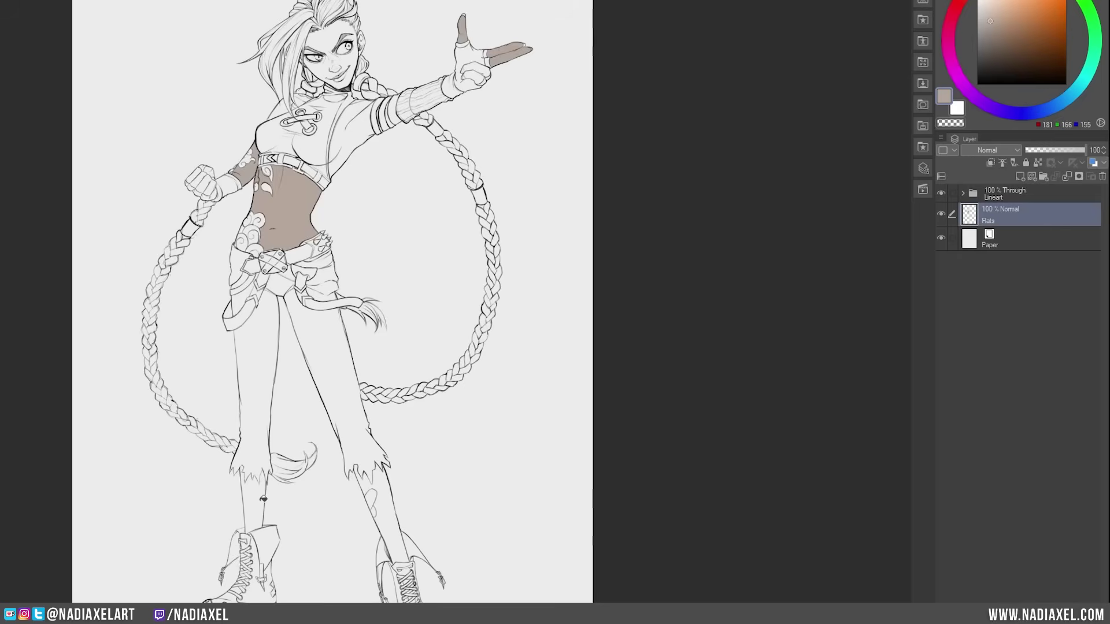
click(264, 500)
click(380, 483)
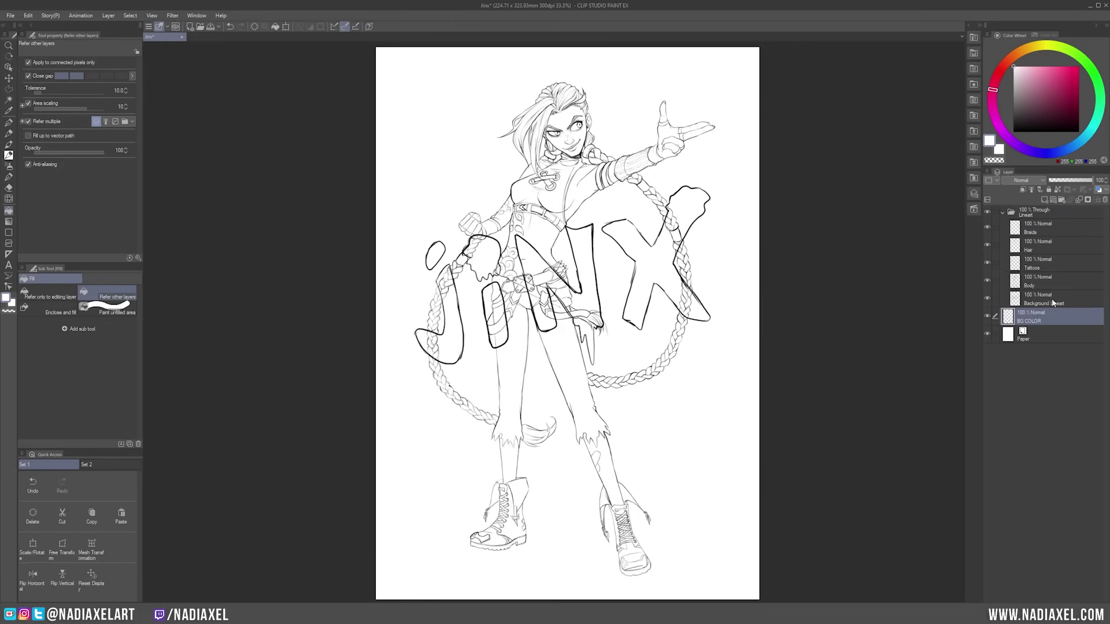
click(1058, 300)
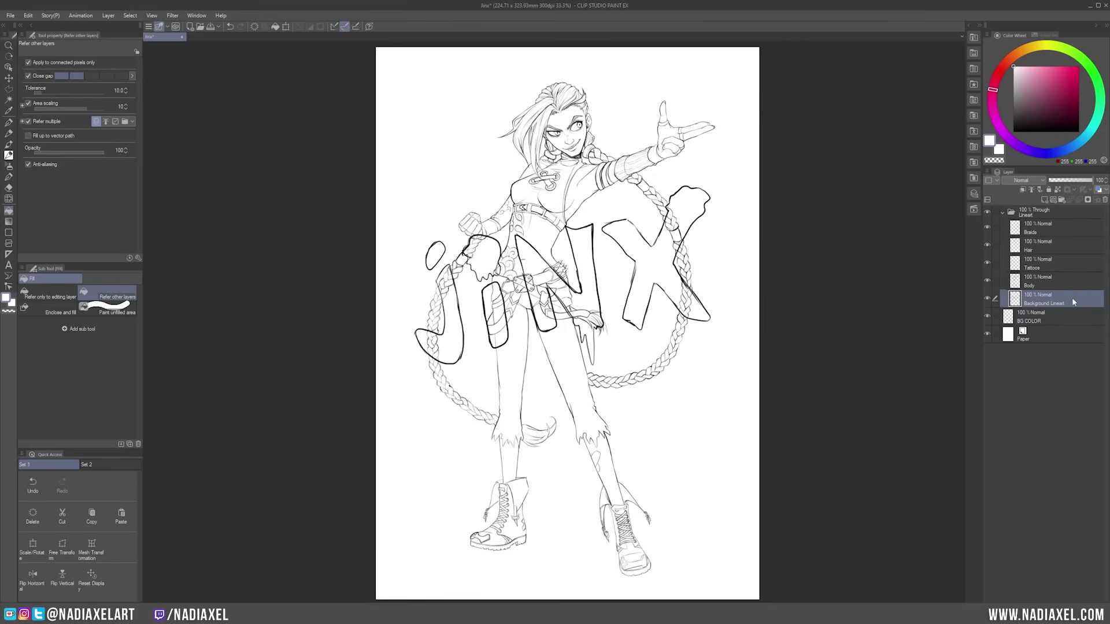
key(k)
mouse_move(855, 370)
mouse_down()
mouse_move(821, 375)
mouse_move(861, 365)
mouse_up()
key(ctrl+z)
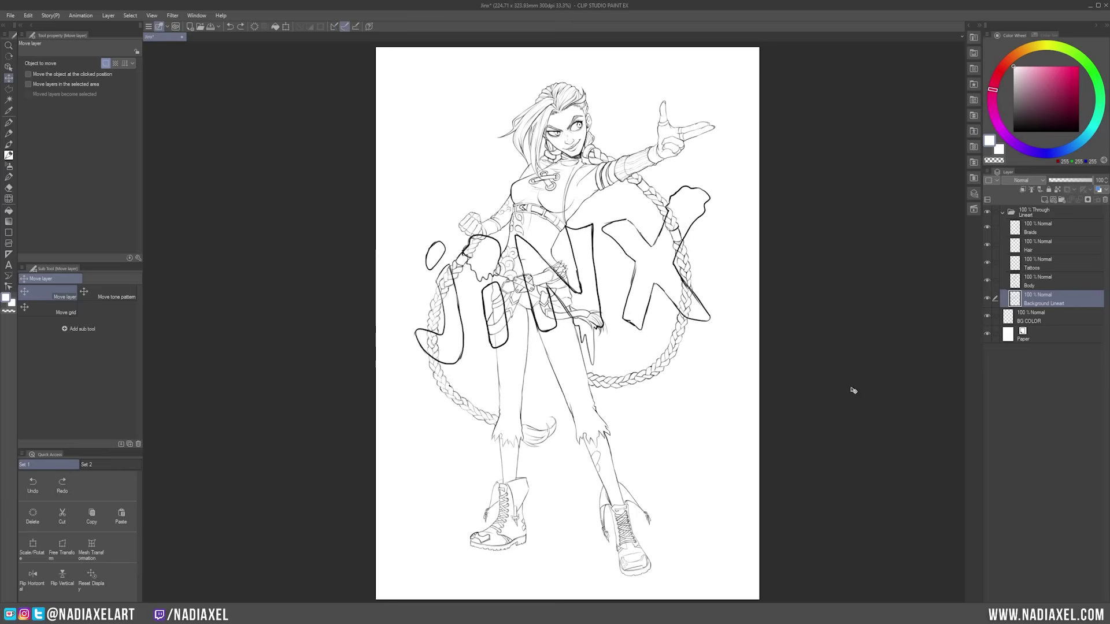
click(1034, 321)
key(g)
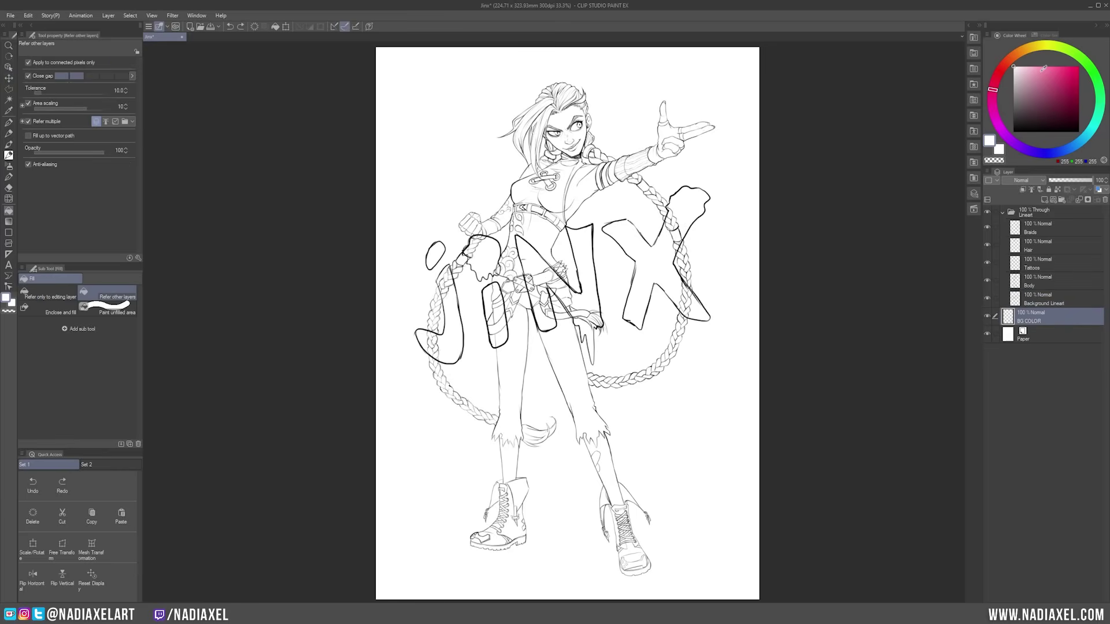
click(1051, 77)
click(1067, 148)
click(1043, 74)
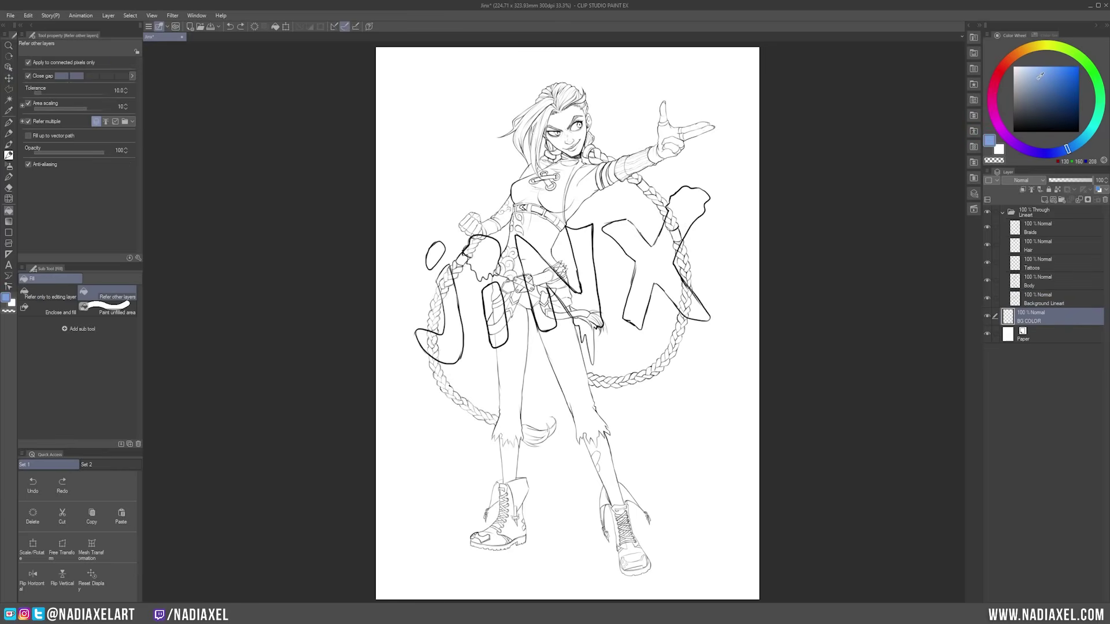
click(730, 283)
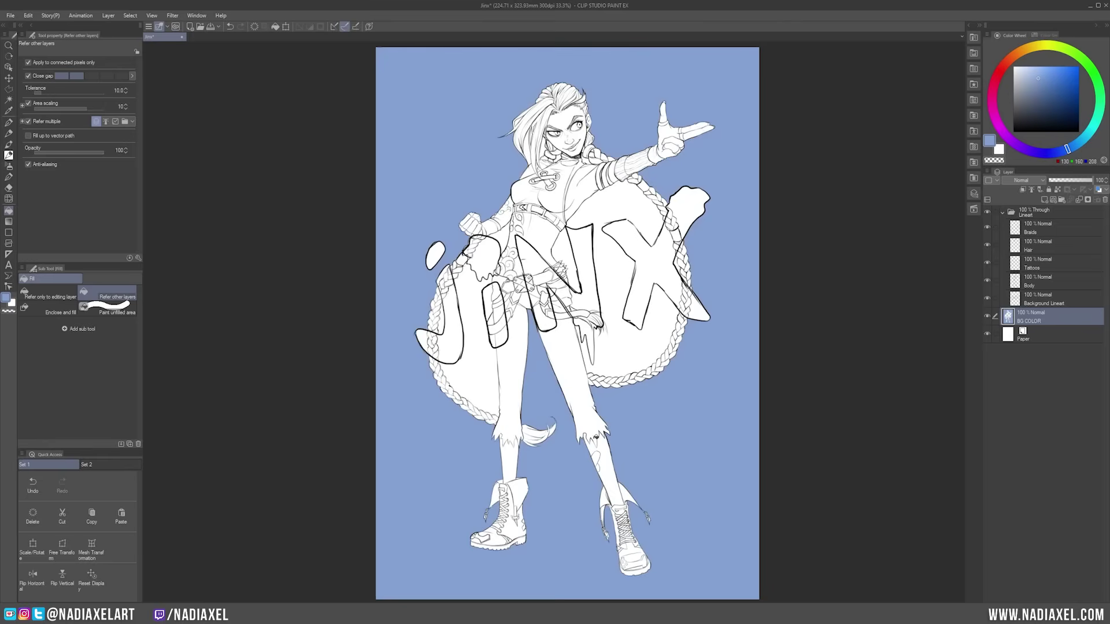
click(630, 354)
click(474, 381)
click(501, 237)
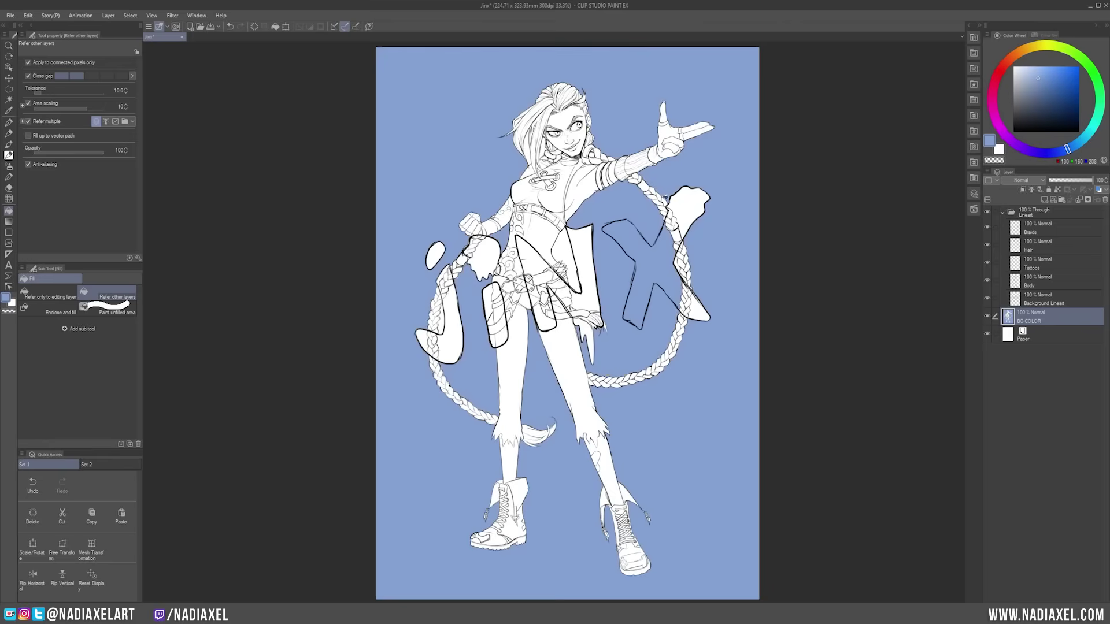
drag(987, 280, 987, 228)
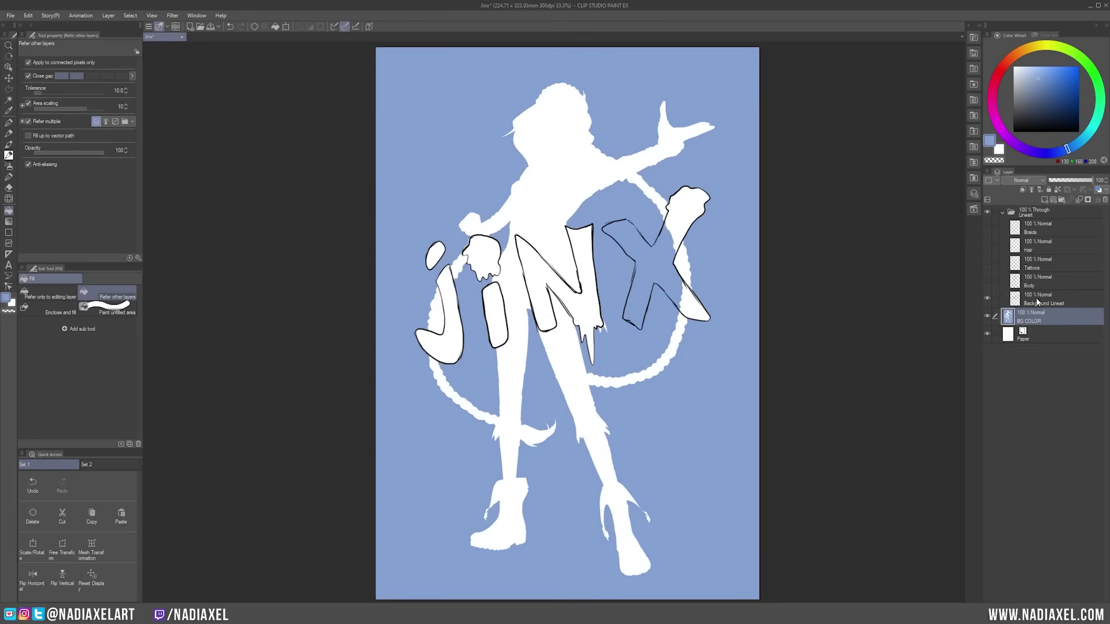
key(k)
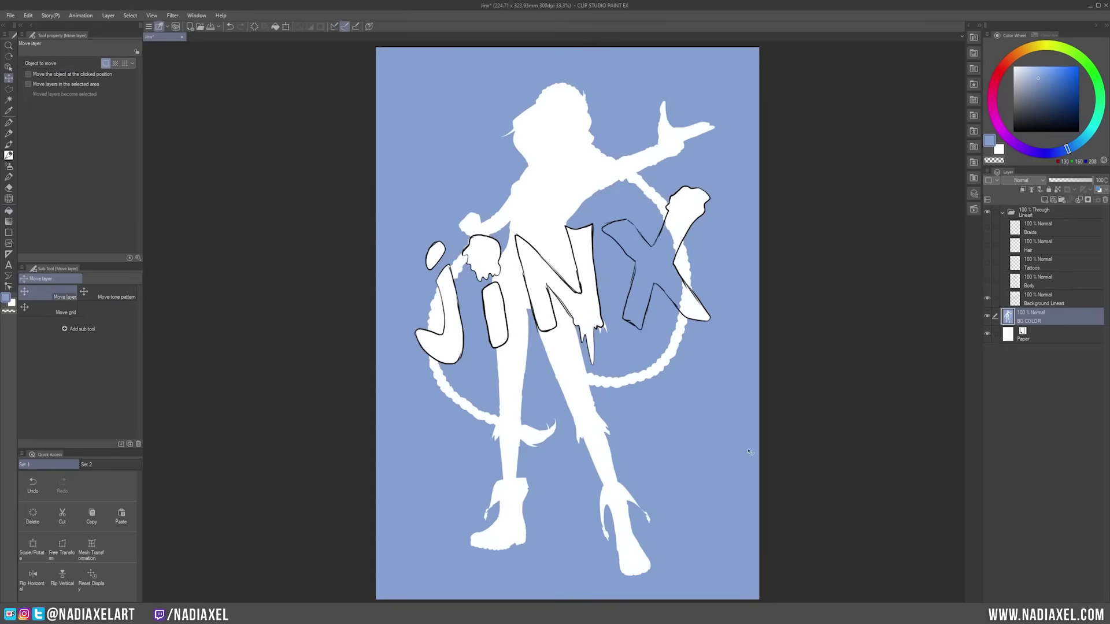
drag(750, 452, 678, 443)
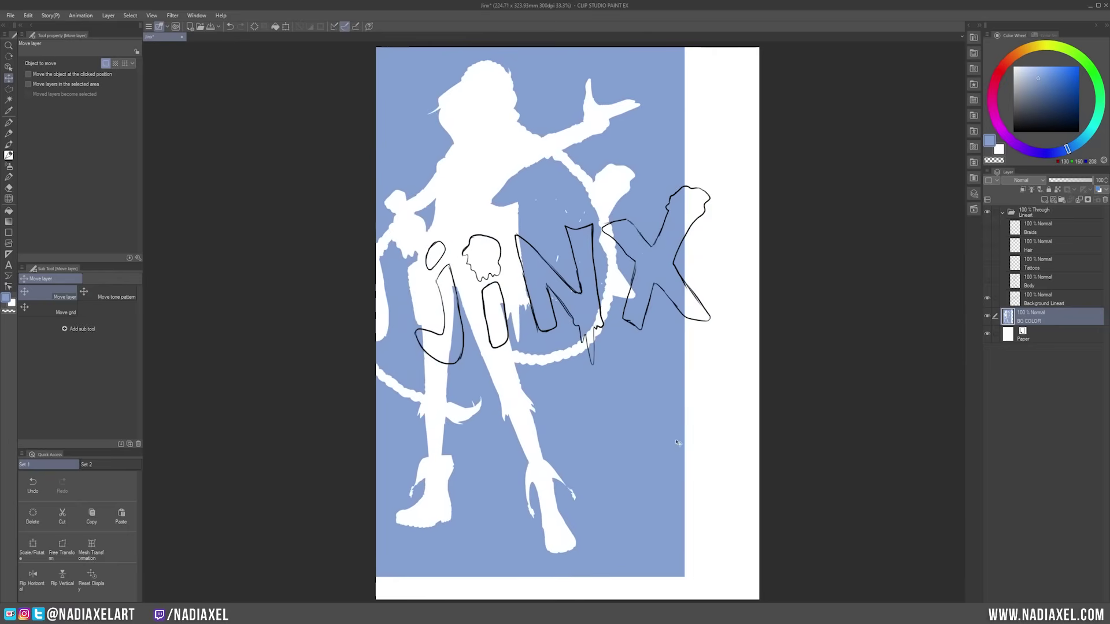
key(ctrl+z)
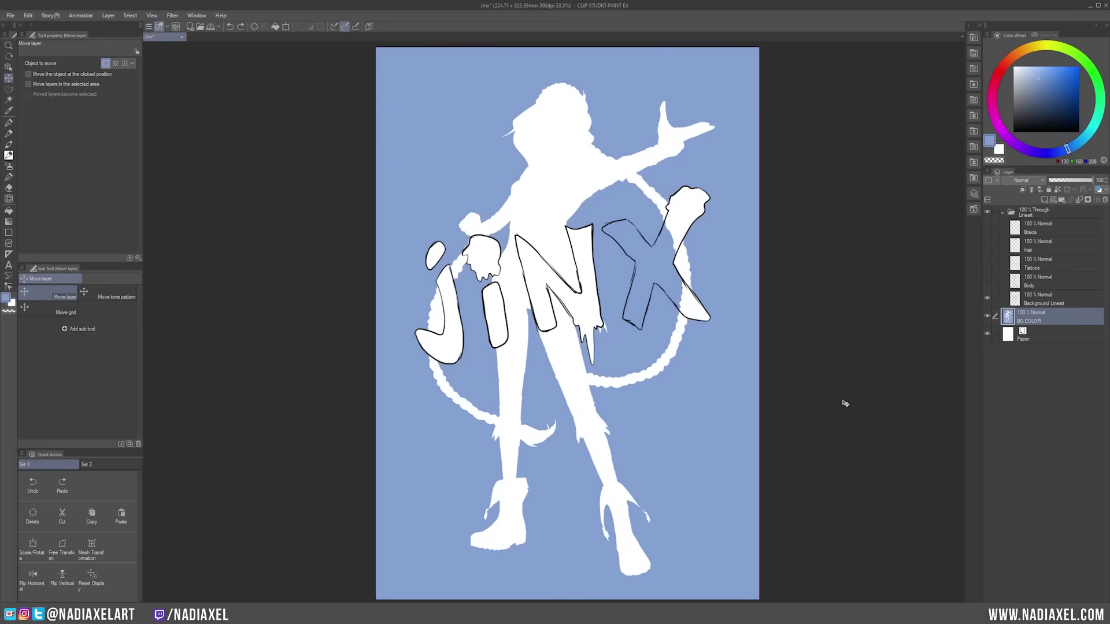
key(ctrl+z)
key(ctrl+z)
key(ctrl+z)
key(ctrl+z)
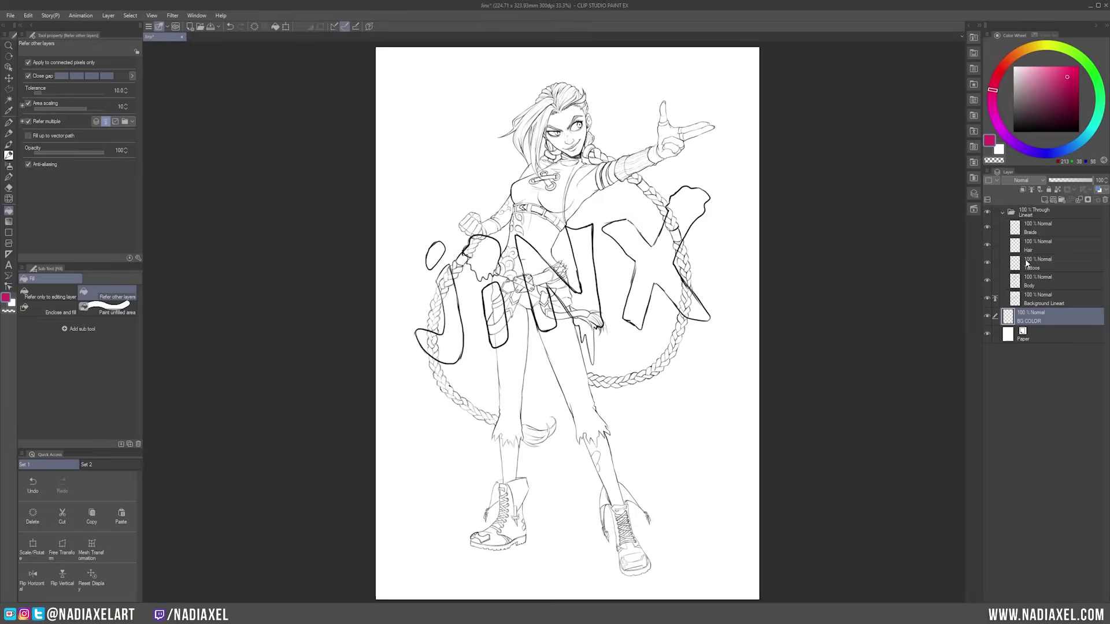
With Braids, Hair, Tattoos and Body lineart hidden, fill BG COLOR blue around the JINX letters.
click(986, 227)
click(986, 244)
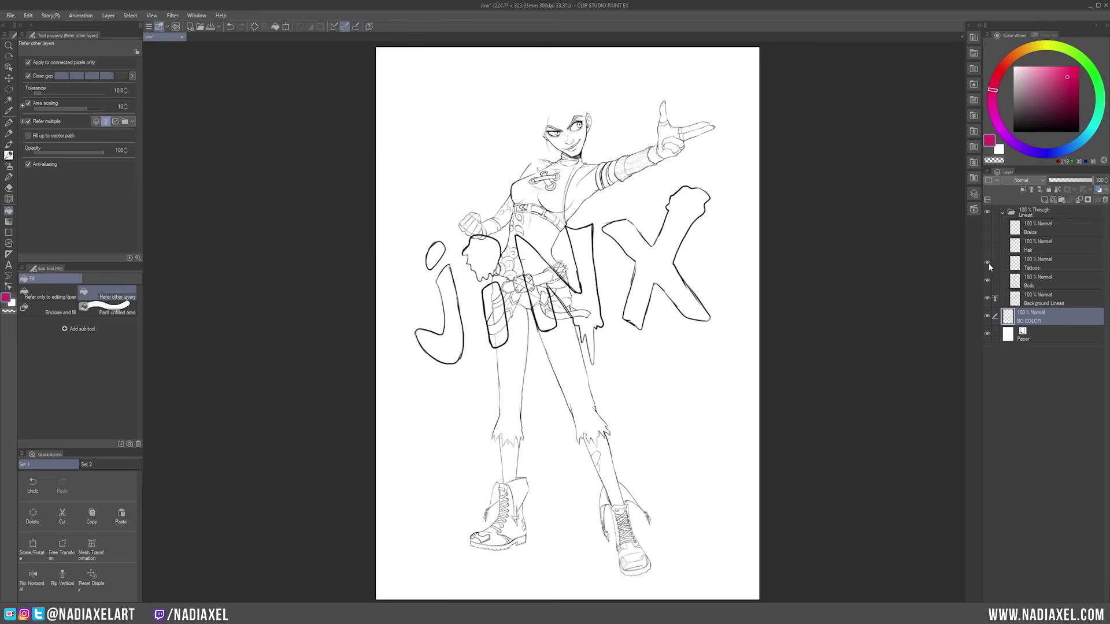
click(986, 262)
click(988, 281)
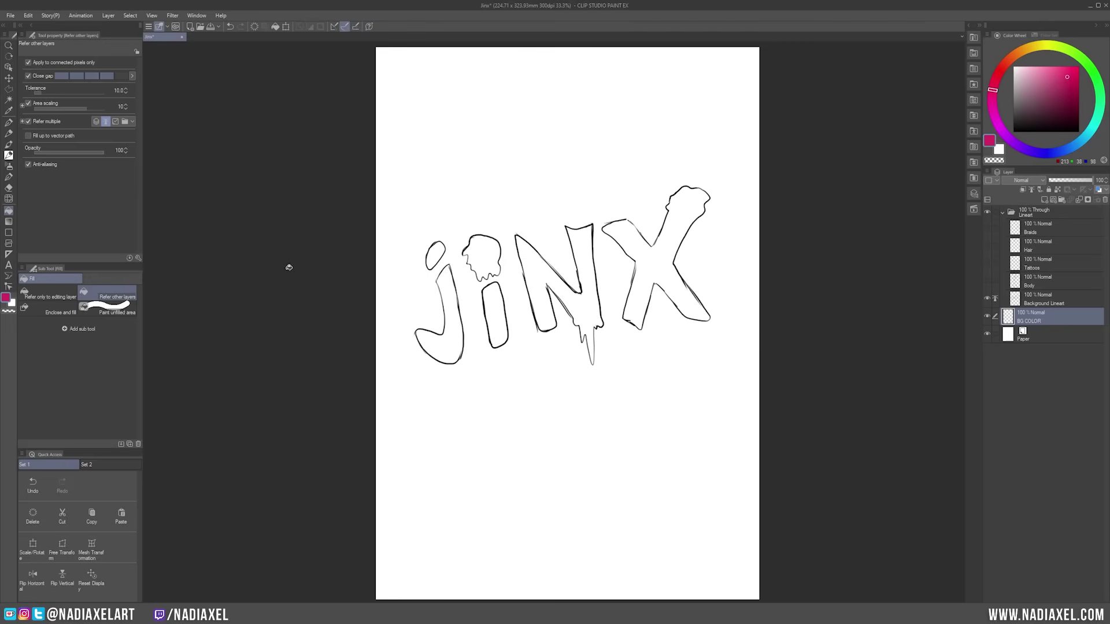
click(737, 380)
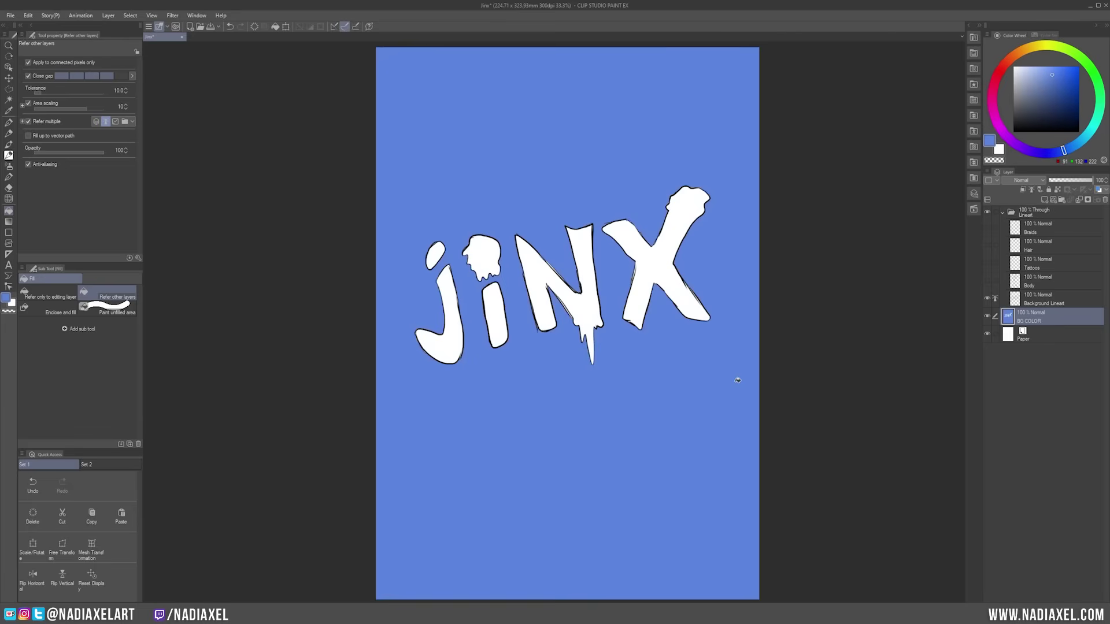
Turn the Body, Tattoos, Hair and Braids lineart layers back on.
click(987, 281)
click(987, 262)
click(986, 244)
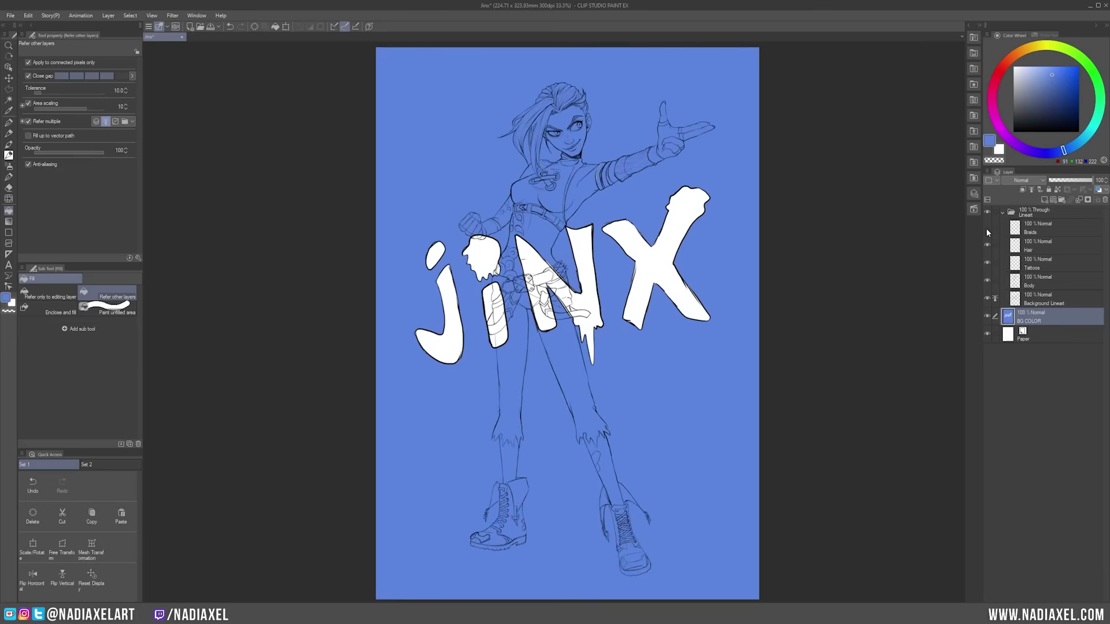
click(987, 227)
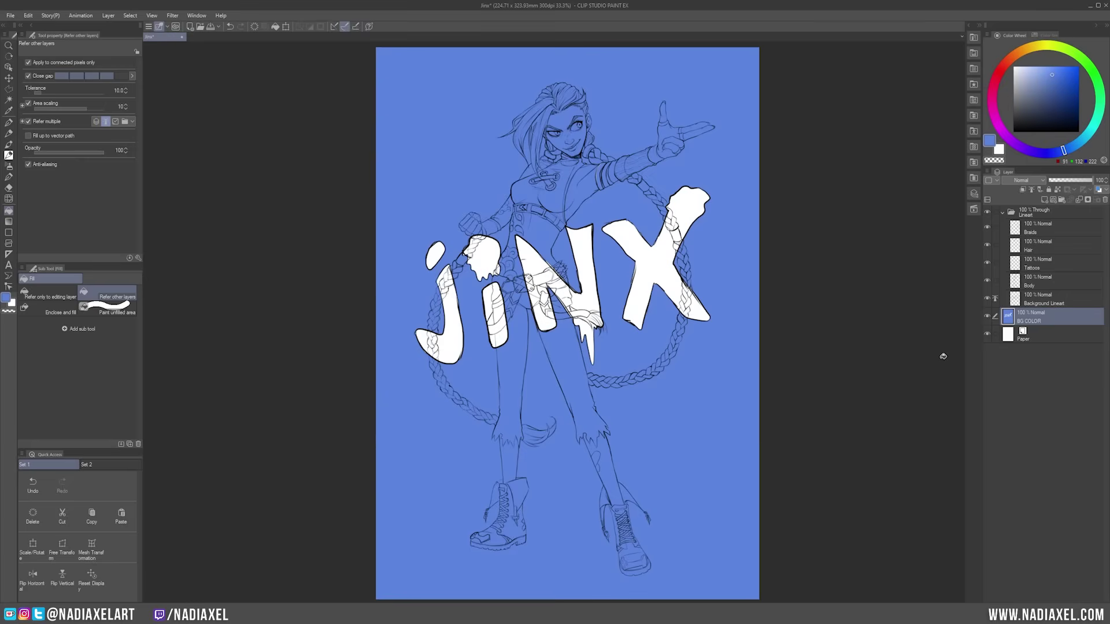
Undo the blue background fill and set Refer multiple to Reference layer.
click(33, 486)
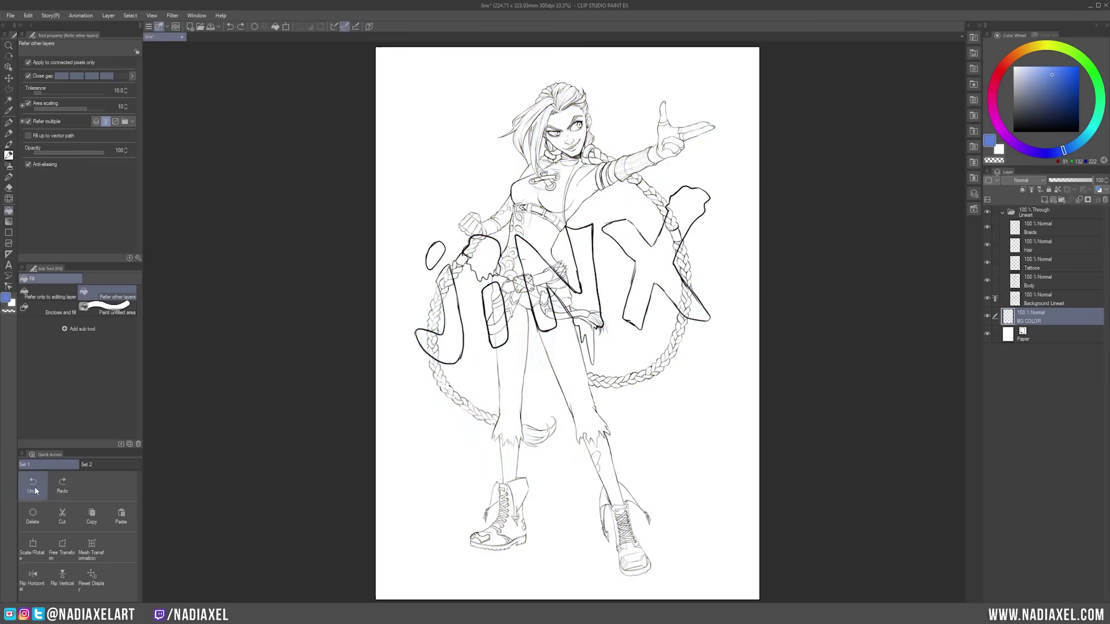
click(62, 486)
click(33, 486)
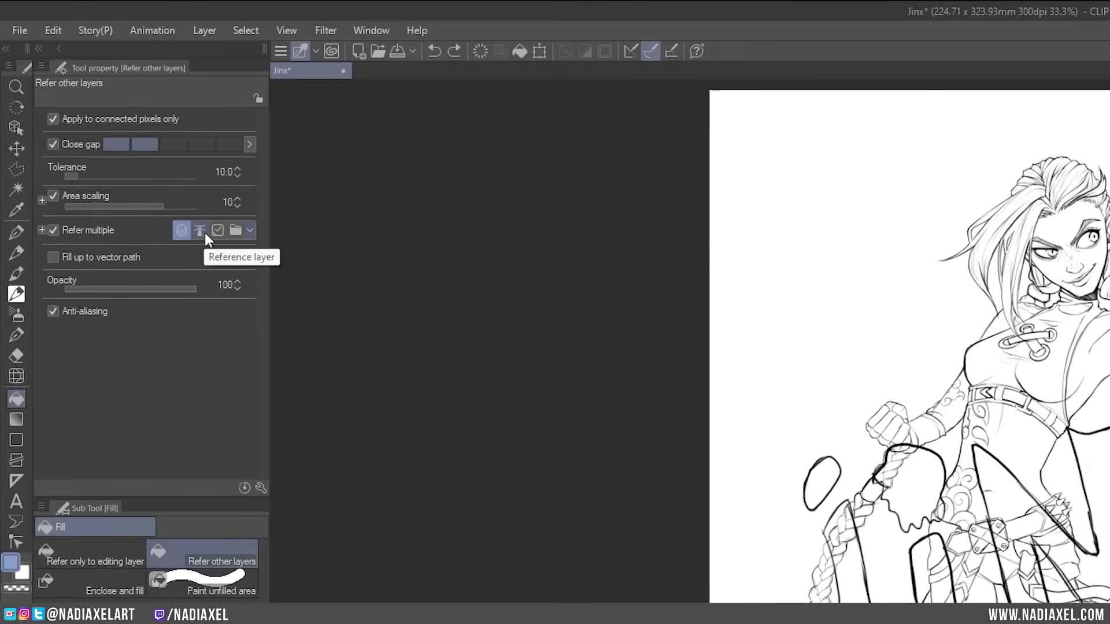
click(200, 230)
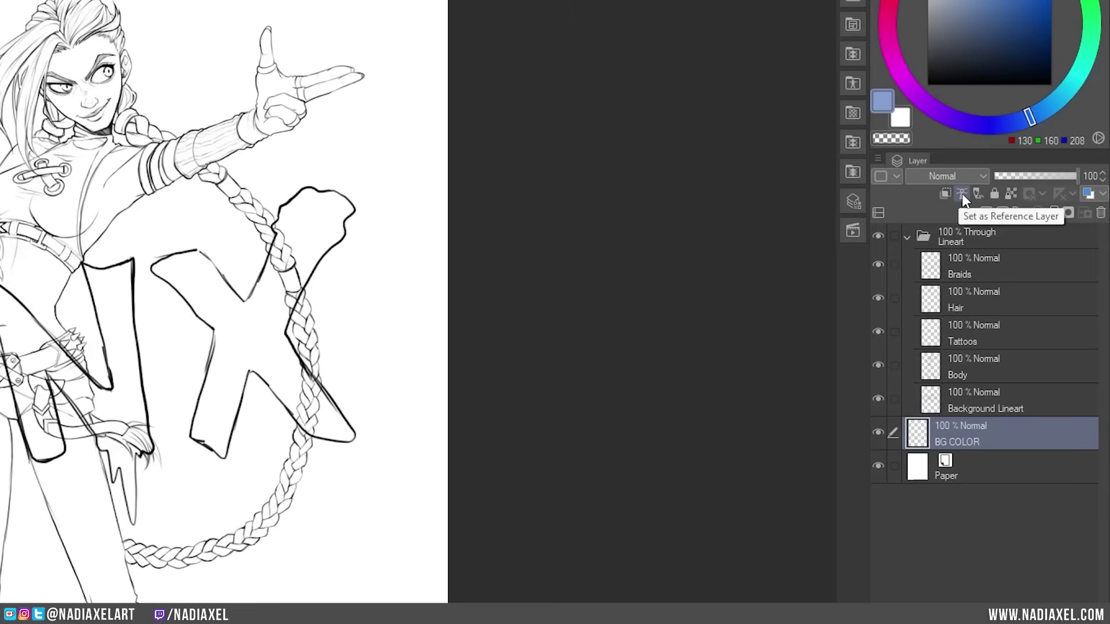
Set Background Lineart as the reference layer, then reselect BG COLOR.
click(995, 399)
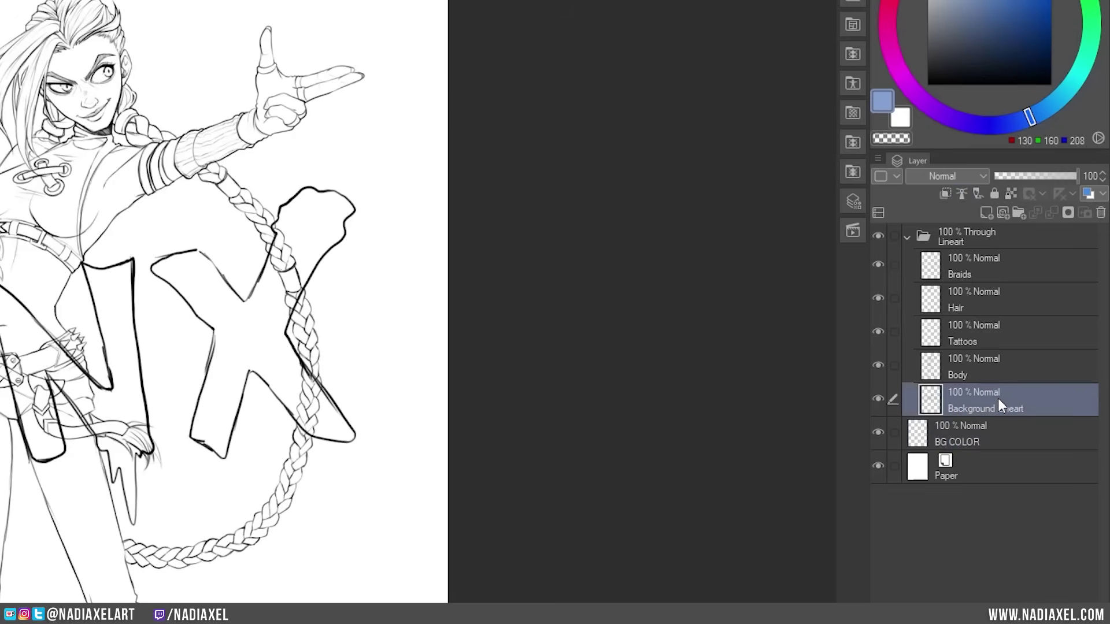
right_click(933, 403)
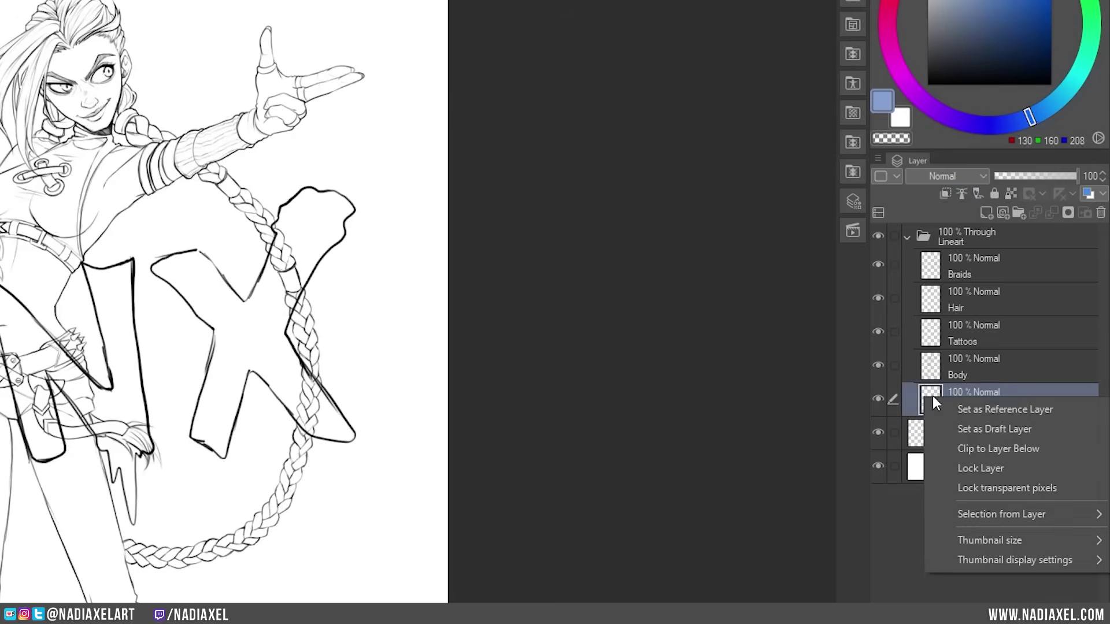
click(1001, 410)
click(954, 437)
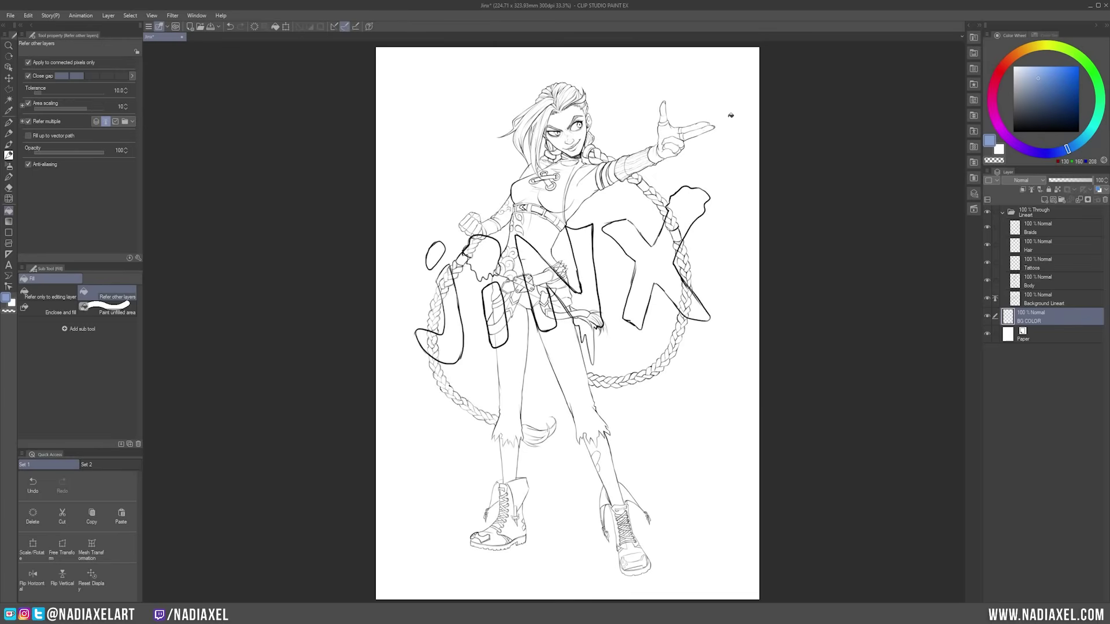
Fill BG COLOR blue around the JINX letters, then hide the blue fill.
key(ctrl+z)
click(752, 285)
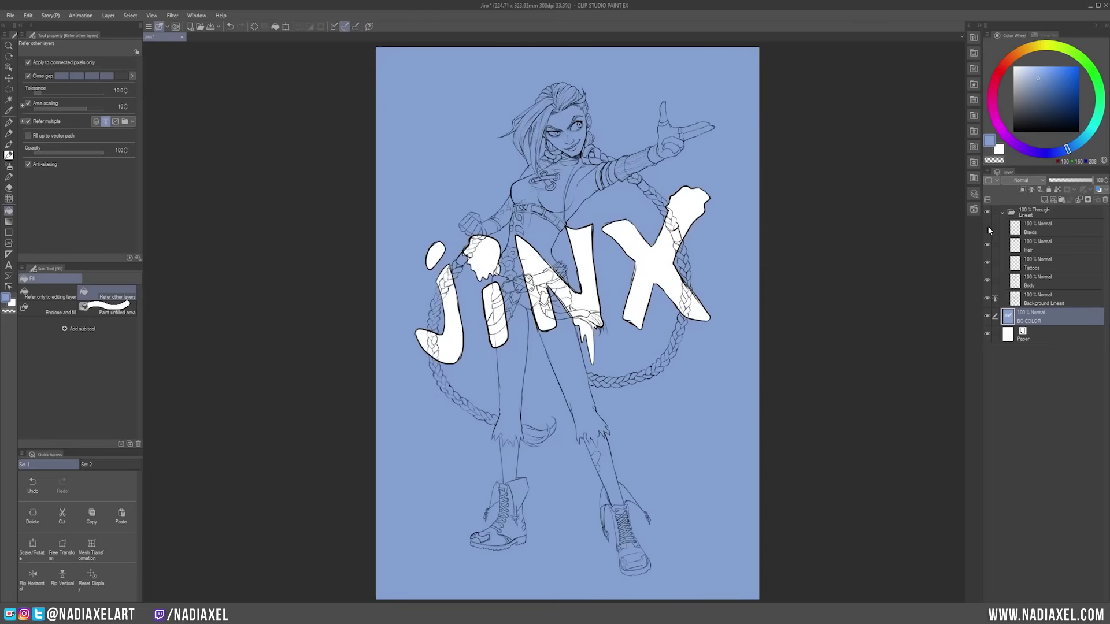
click(986, 277)
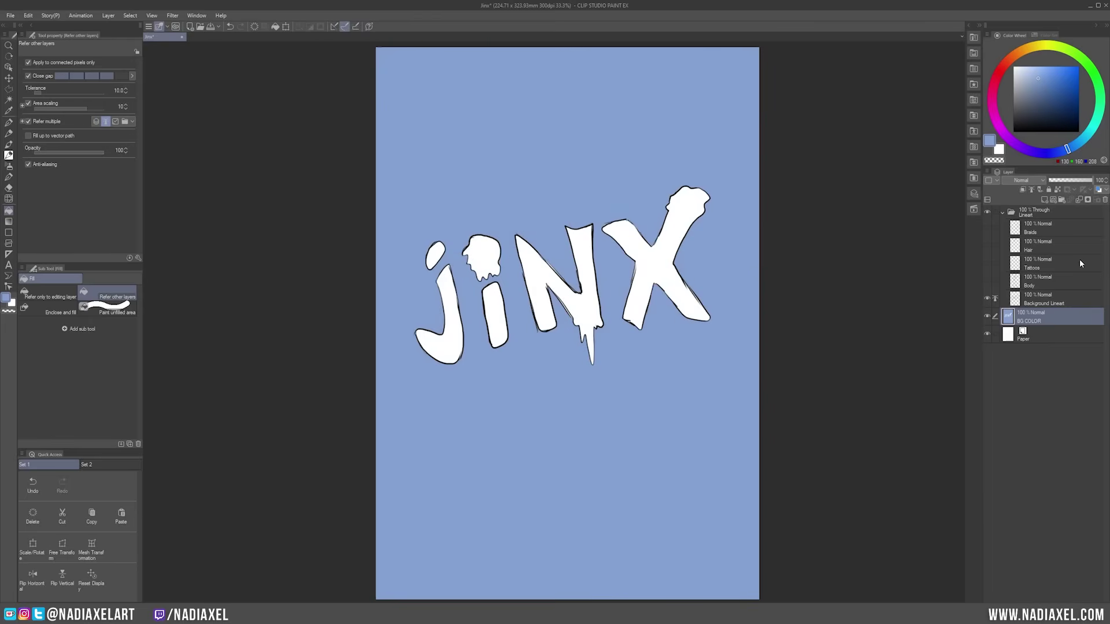
click(987, 299)
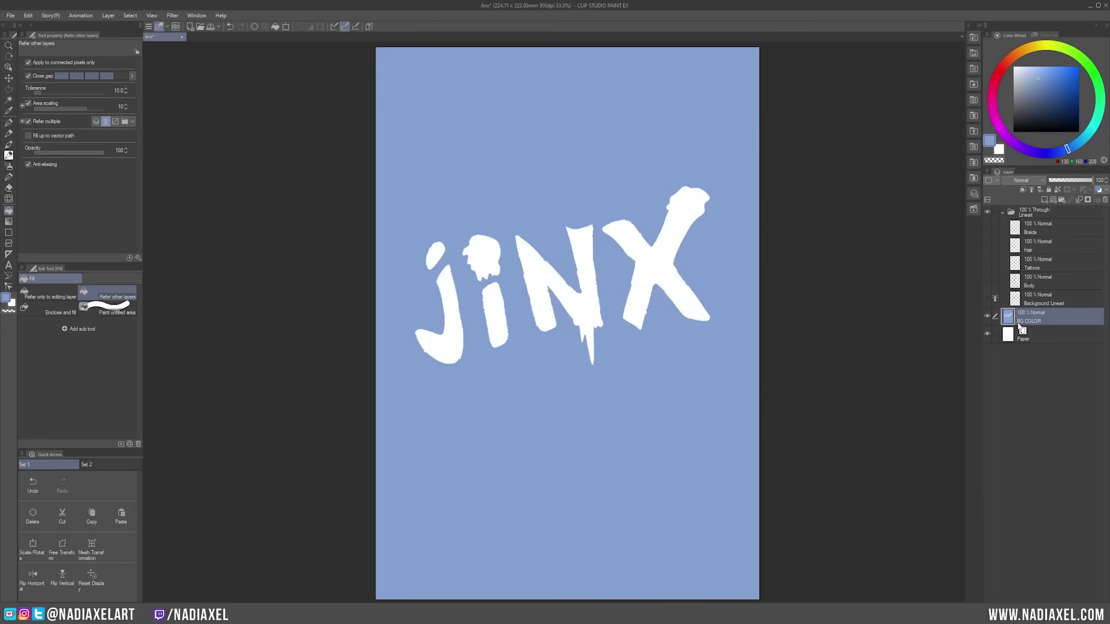
click(987, 298)
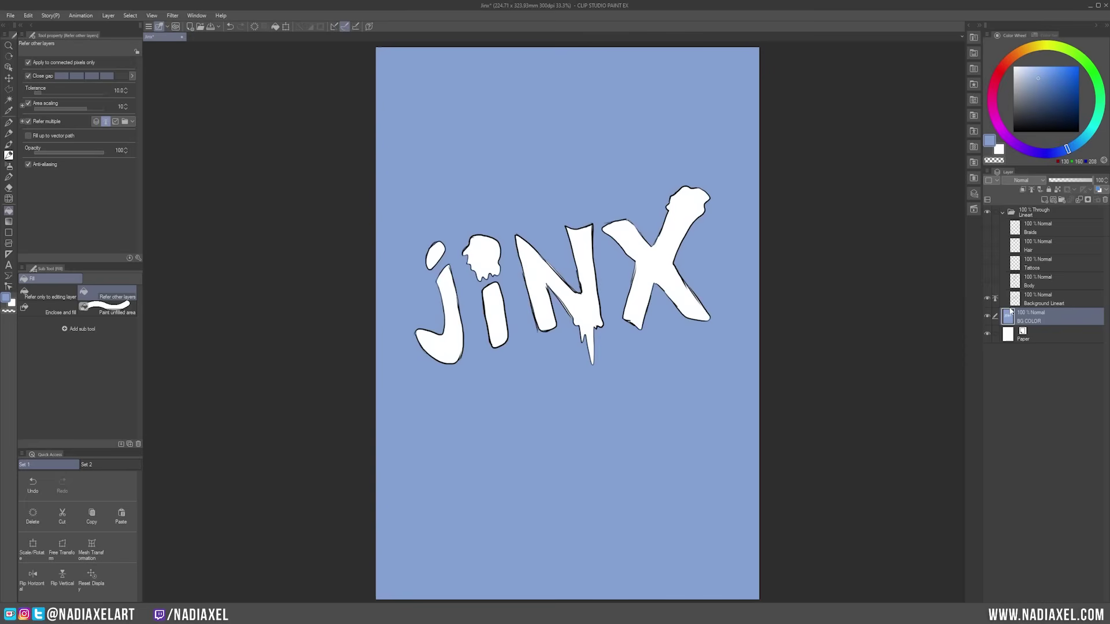
drag(987, 281, 990, 241)
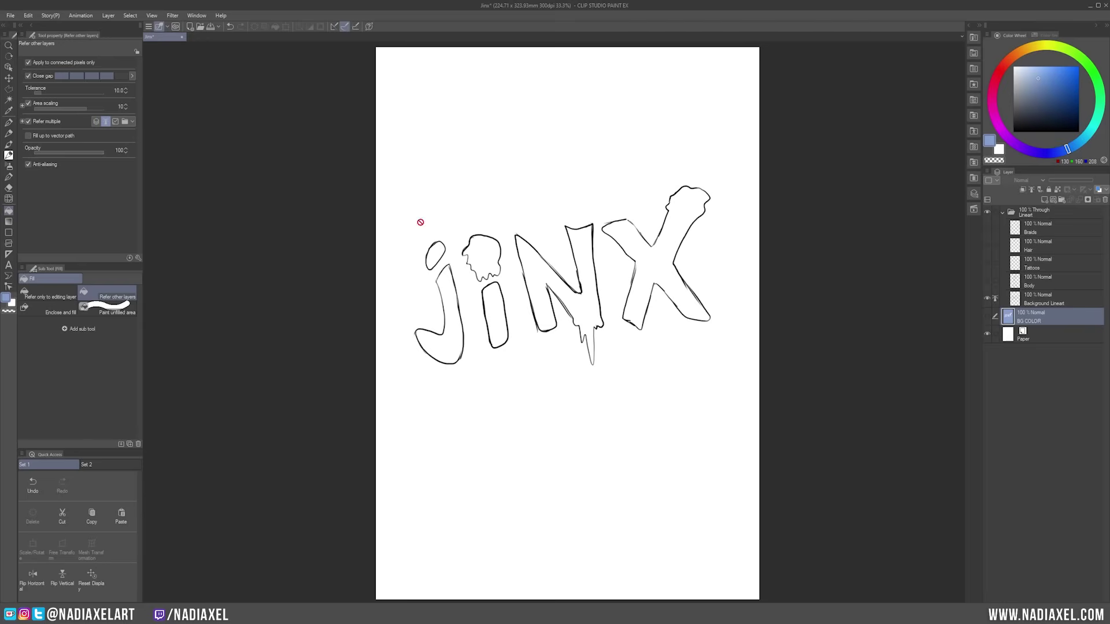
Add two new layers filled gold and pink around the letters, then hide both.
click(1045, 199)
click(1052, 87)
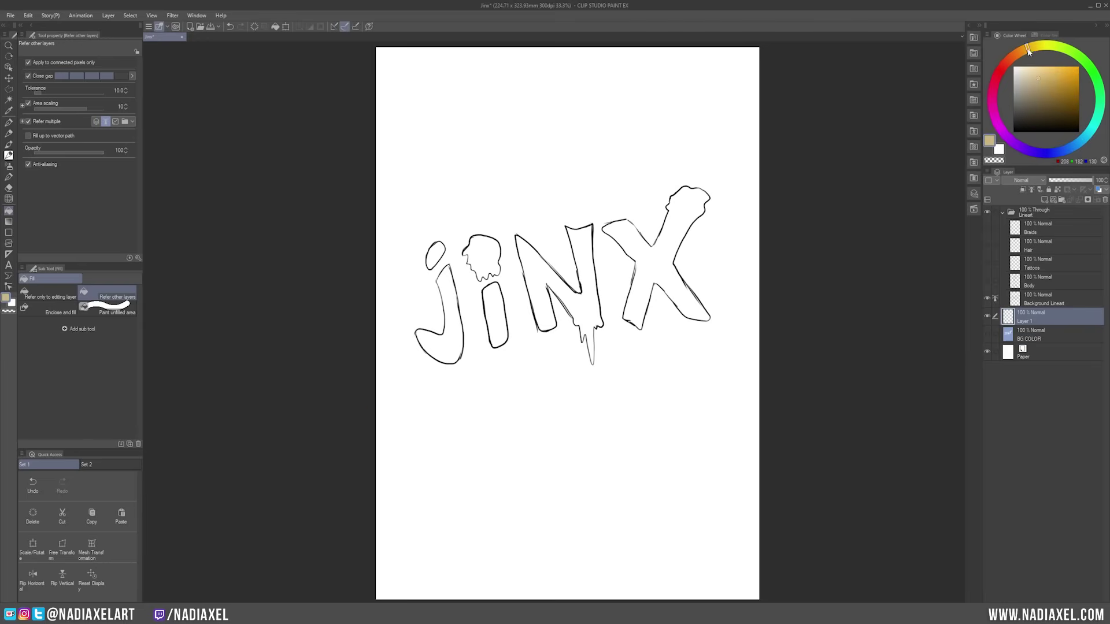
click(733, 446)
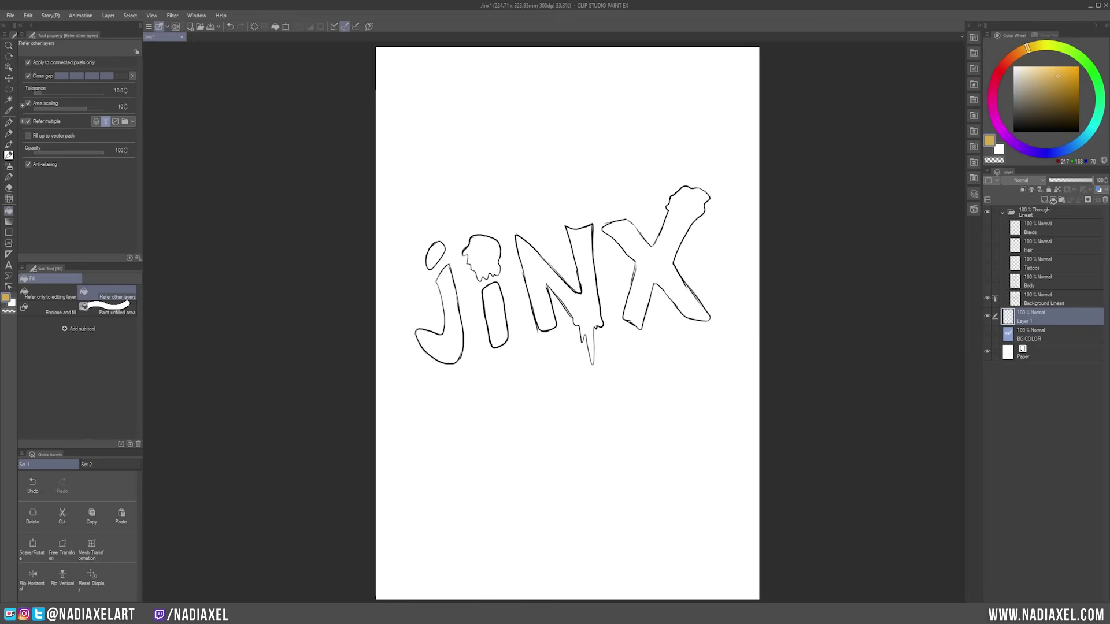
click(1045, 199)
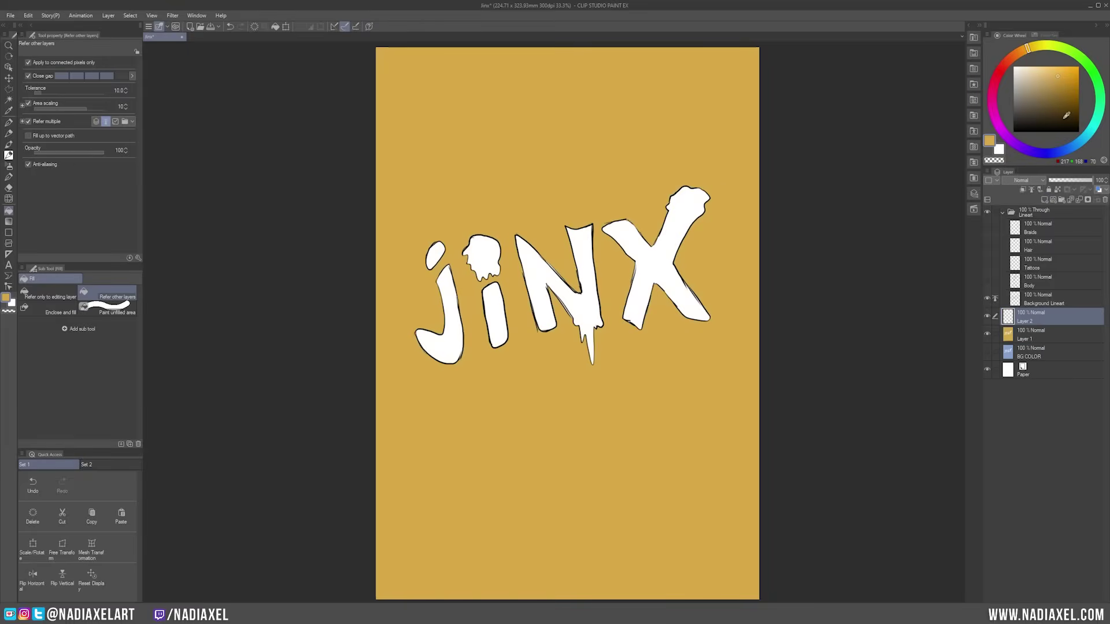
click(992, 90)
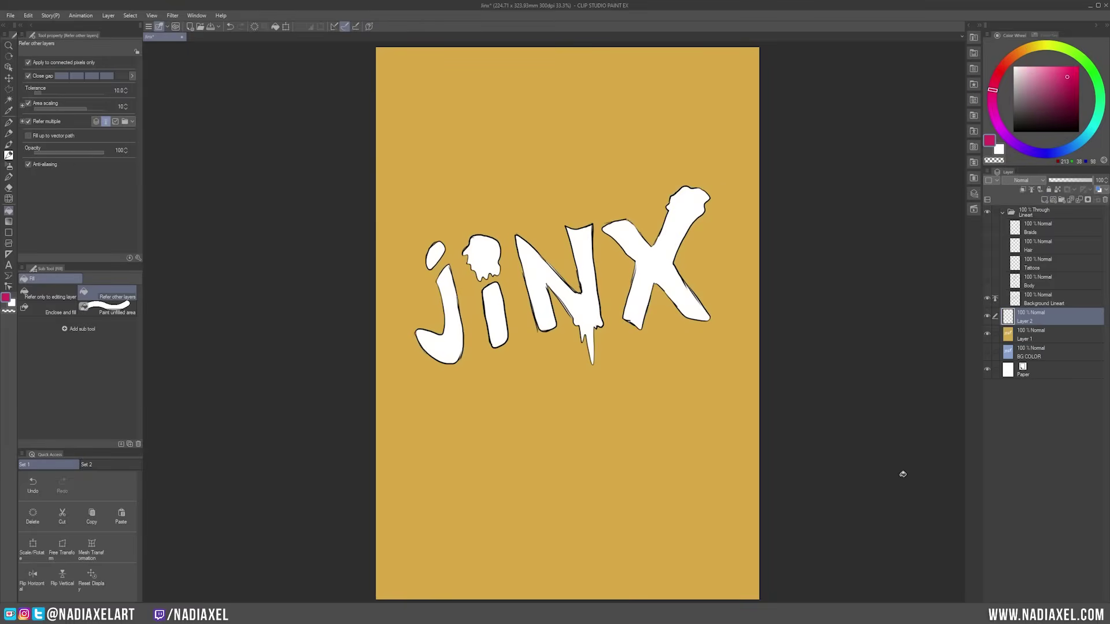
key(alt+BackSpace)
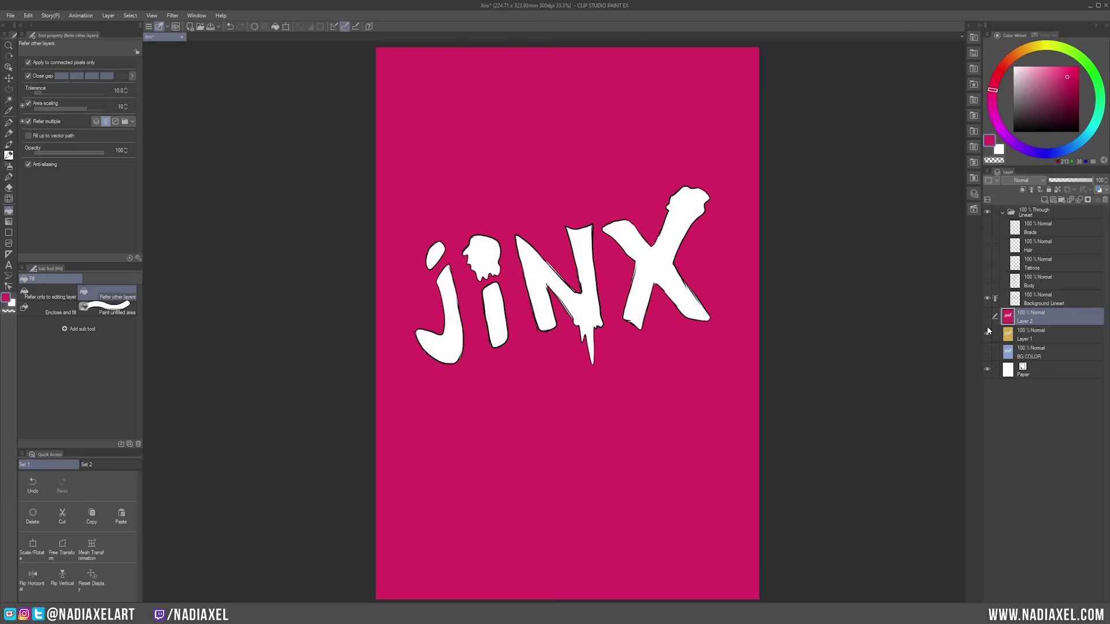
drag(987, 316, 988, 334)
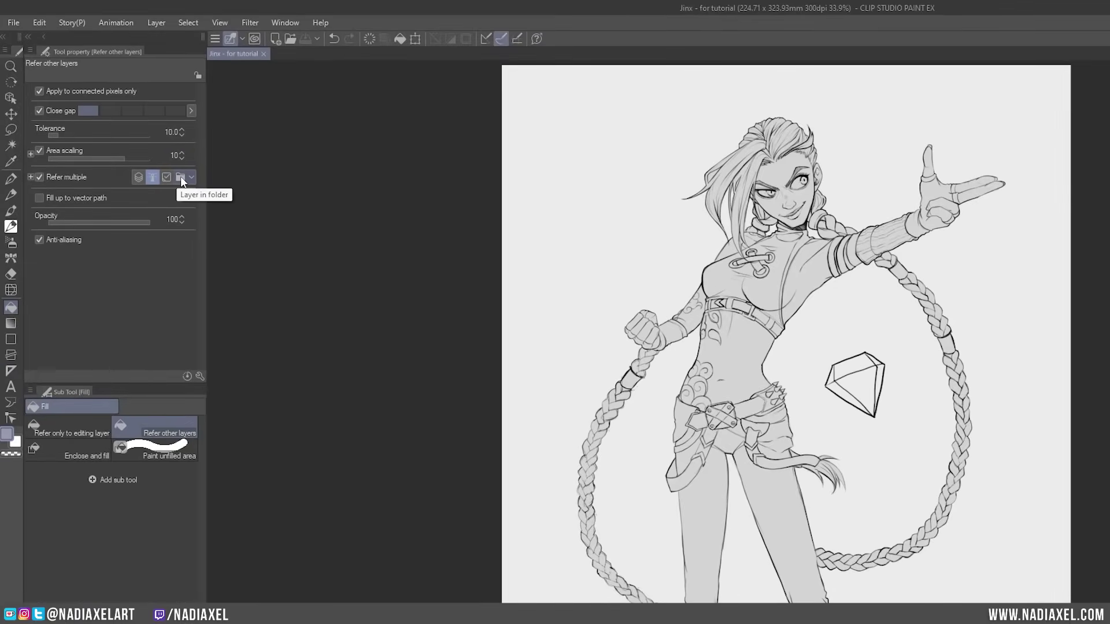
Switch Refer multiple to Selected layers and toggle reference marks on Braids, Hair, Tattoos and Body.
click(167, 177)
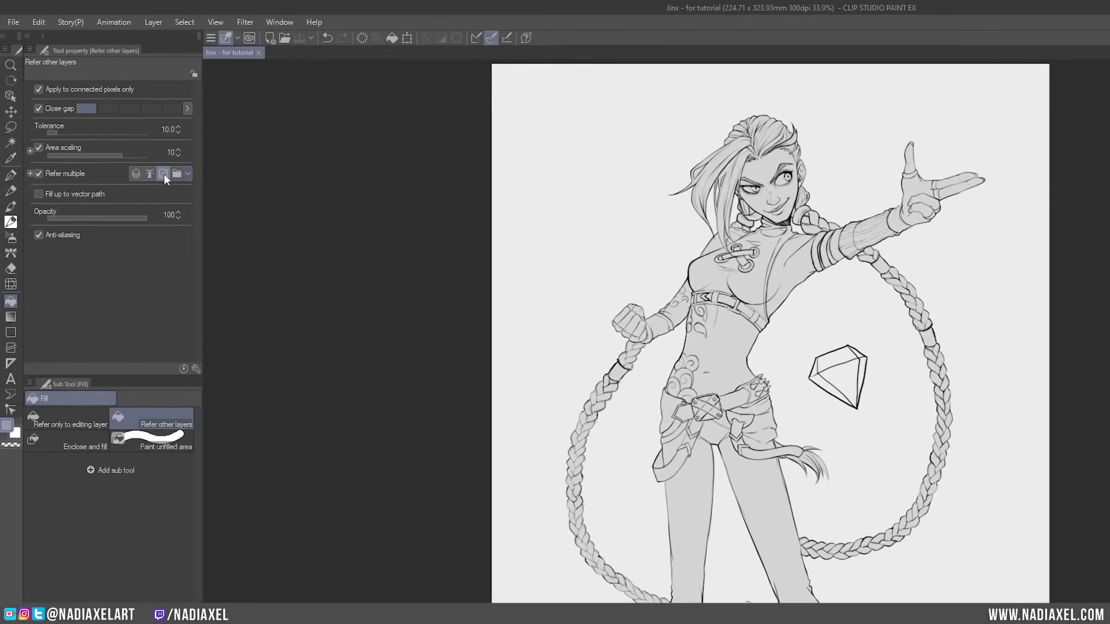
click(996, 229)
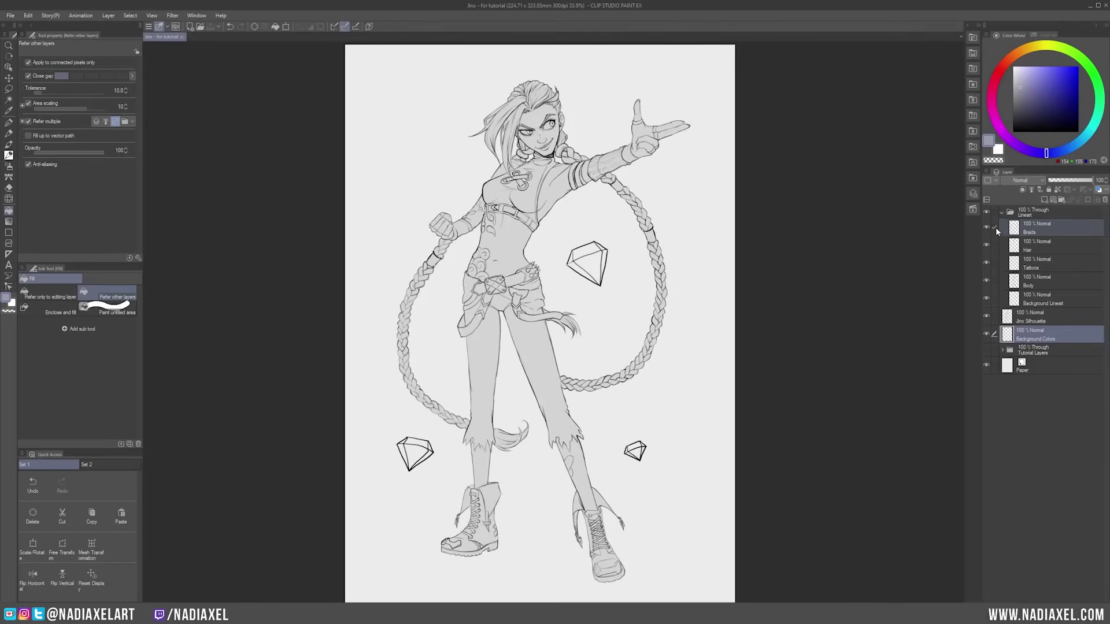
click(995, 246)
click(994, 264)
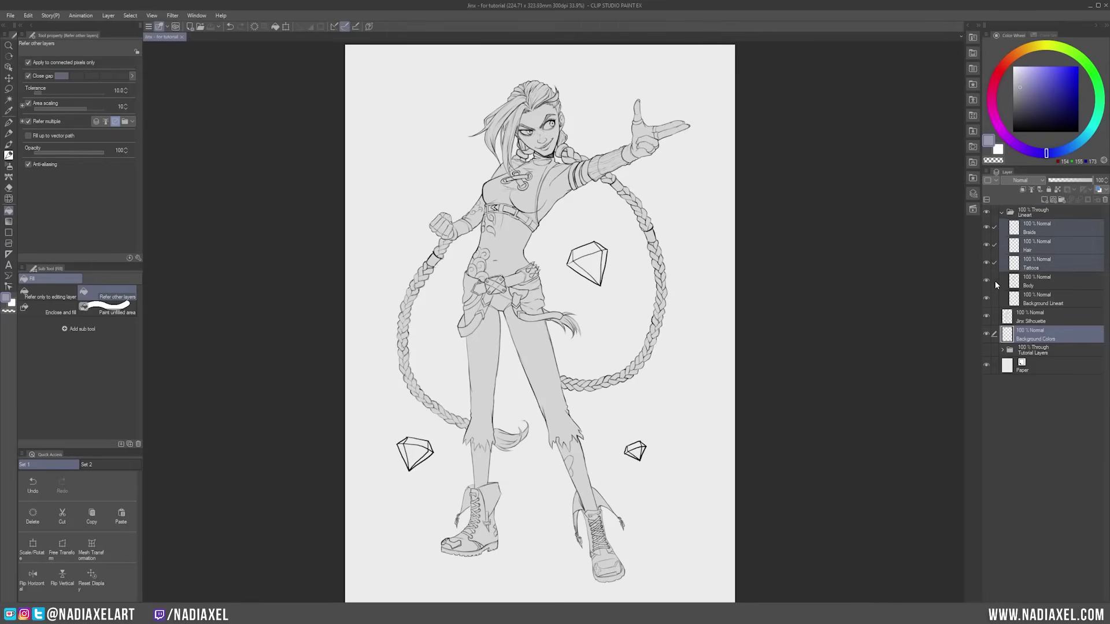
click(995, 282)
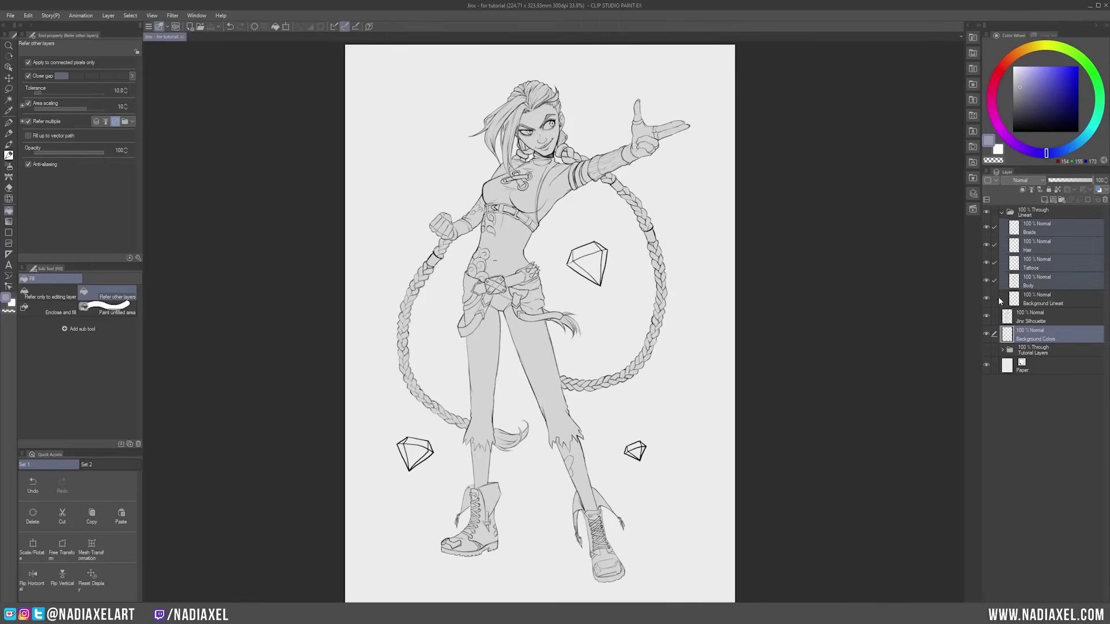
click(995, 282)
click(995, 265)
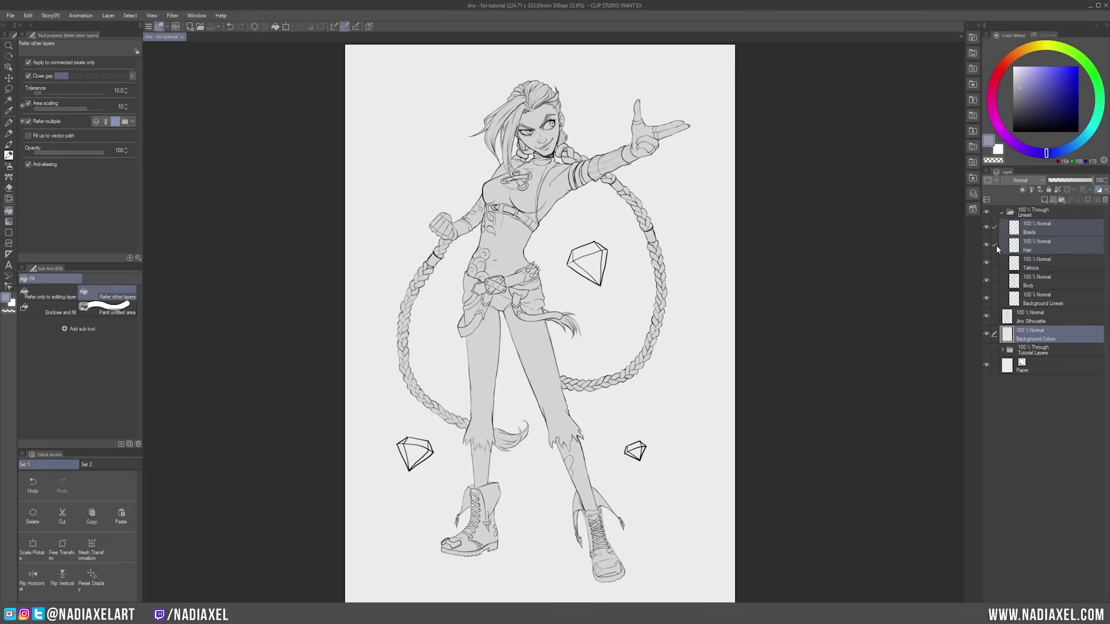
click(995, 246)
click(995, 229)
Clear the reference marks and make fills refer to layers in the Lineart folder.
click(995, 298)
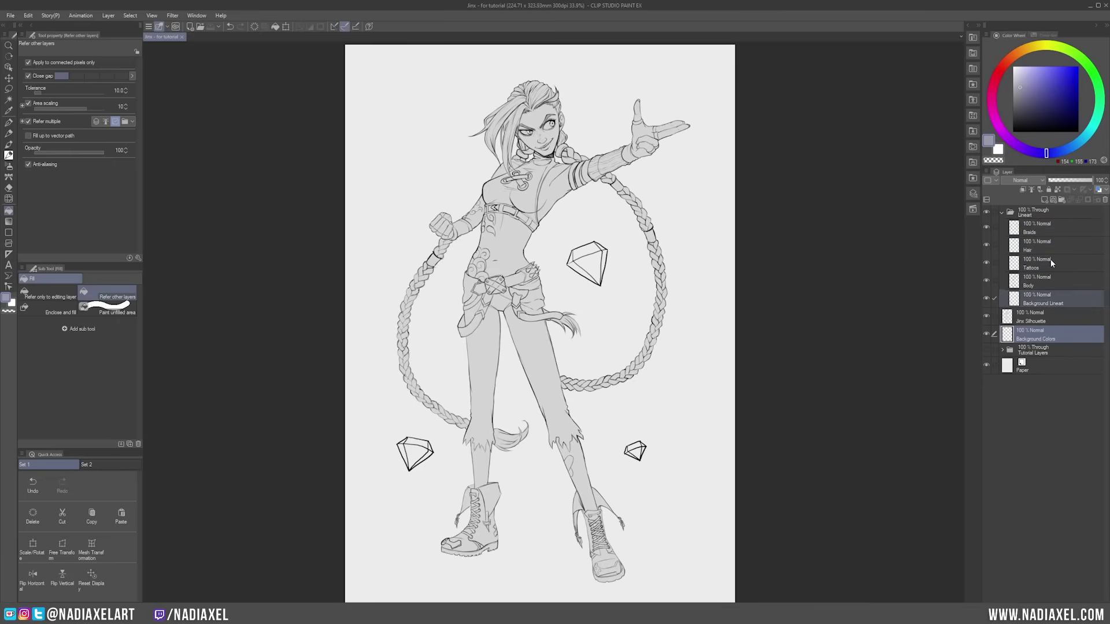
click(995, 264)
click(994, 246)
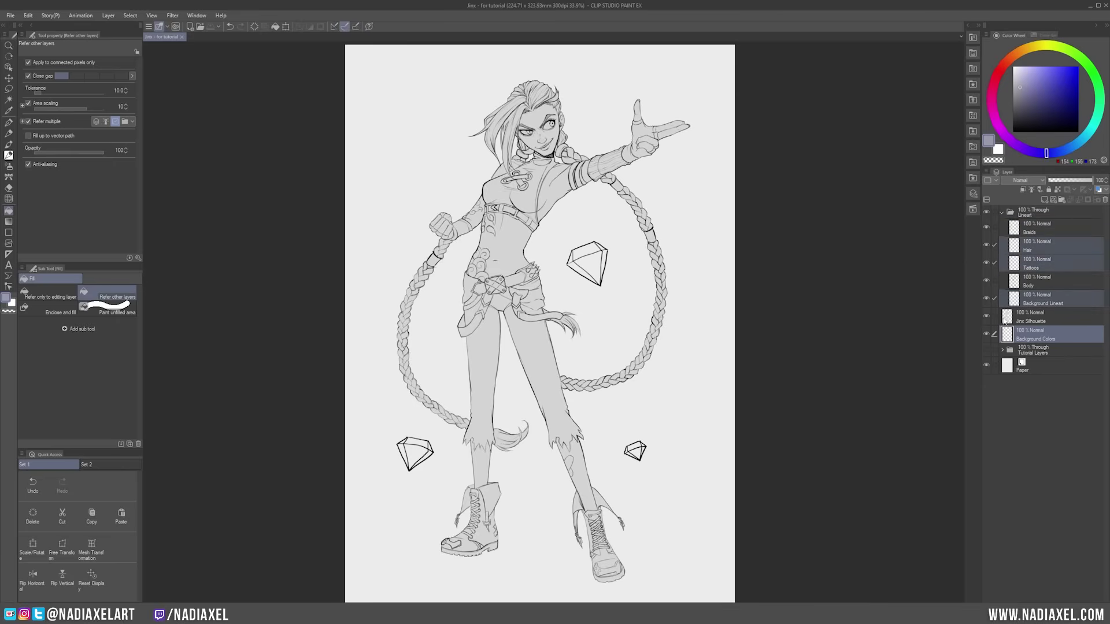
click(994, 298)
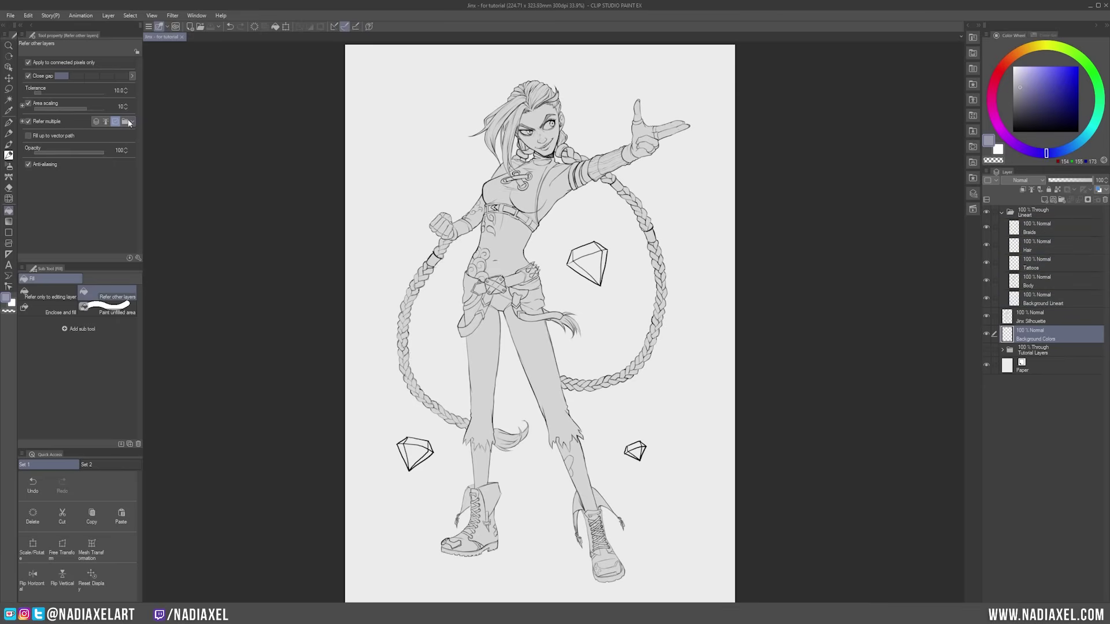
click(125, 123)
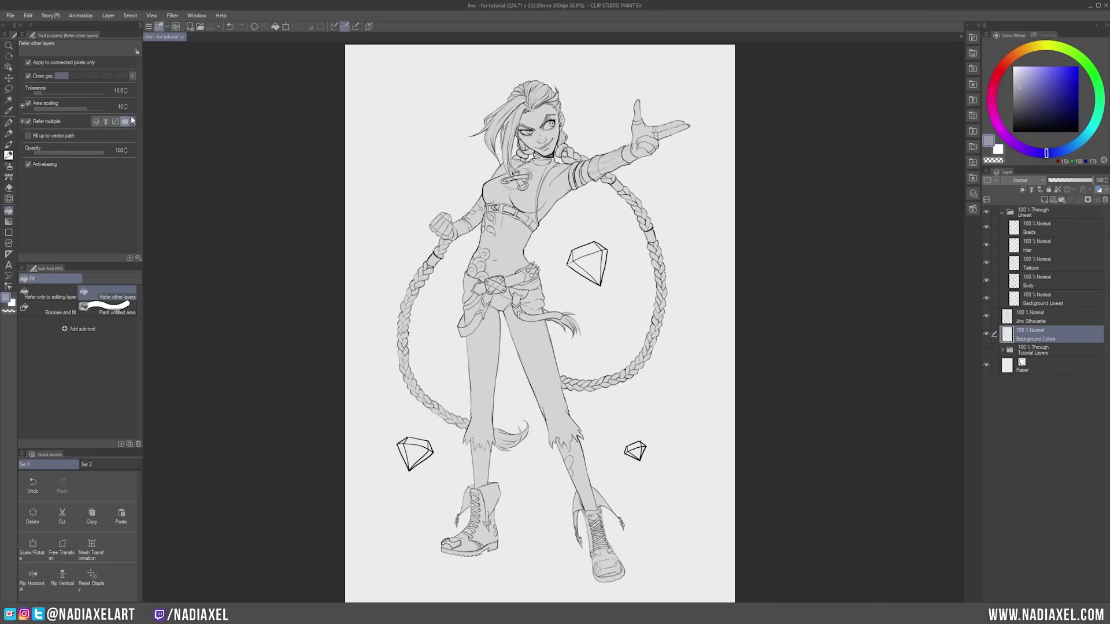
click(1042, 212)
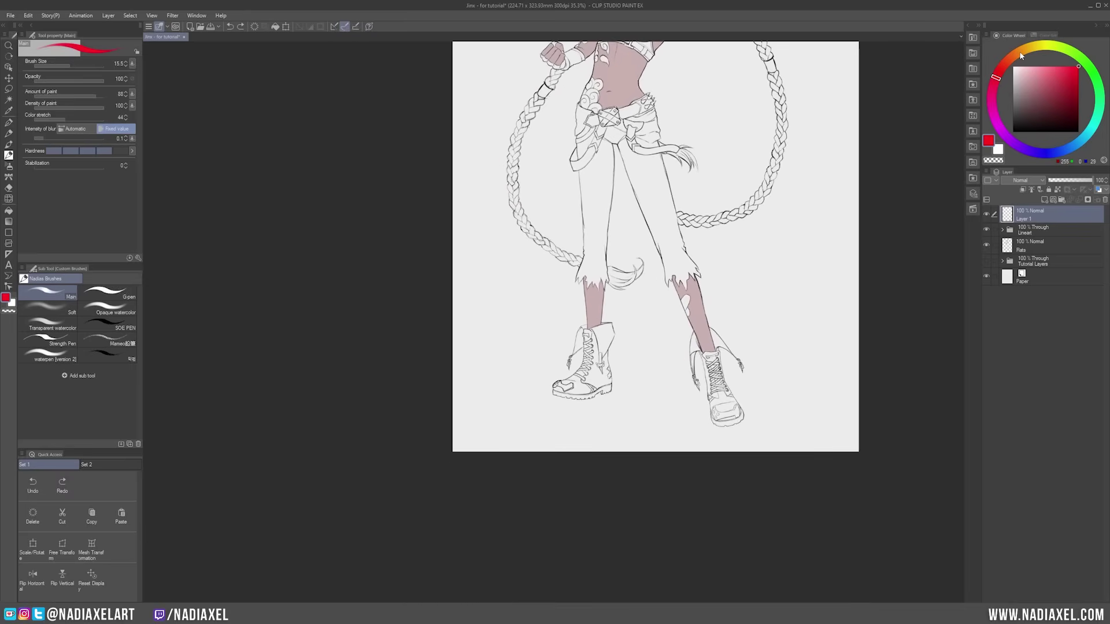
scroll(574, 390, up, 5)
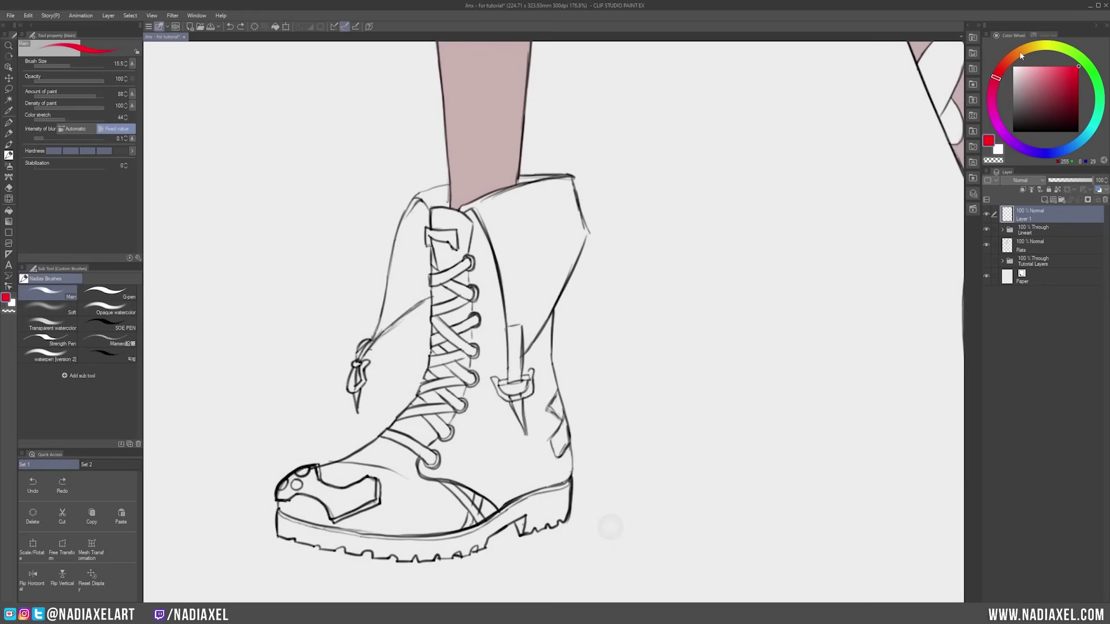
mouse_move(588, 225)
mouse_down()
mouse_move(578, 254)
mouse_move(589, 218)
mouse_move(559, 234)
mouse_move(572, 239)
mouse_up()
scroll(595, 234, up, 7)
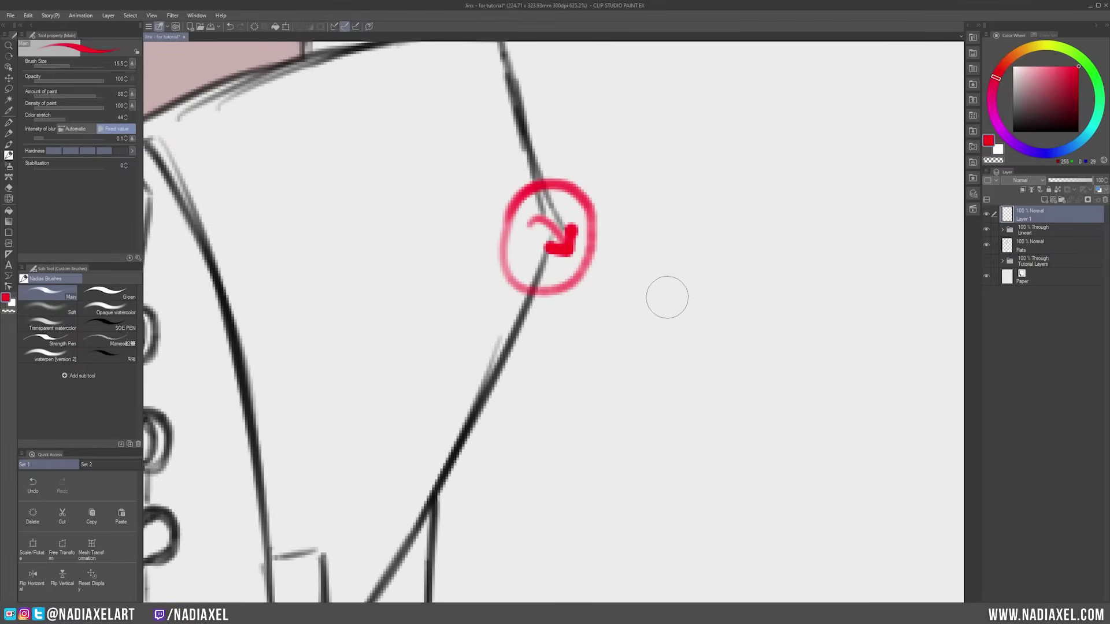
key(ctrl+z)
key(ctrl+z)
scroll(667, 299, down, 9)
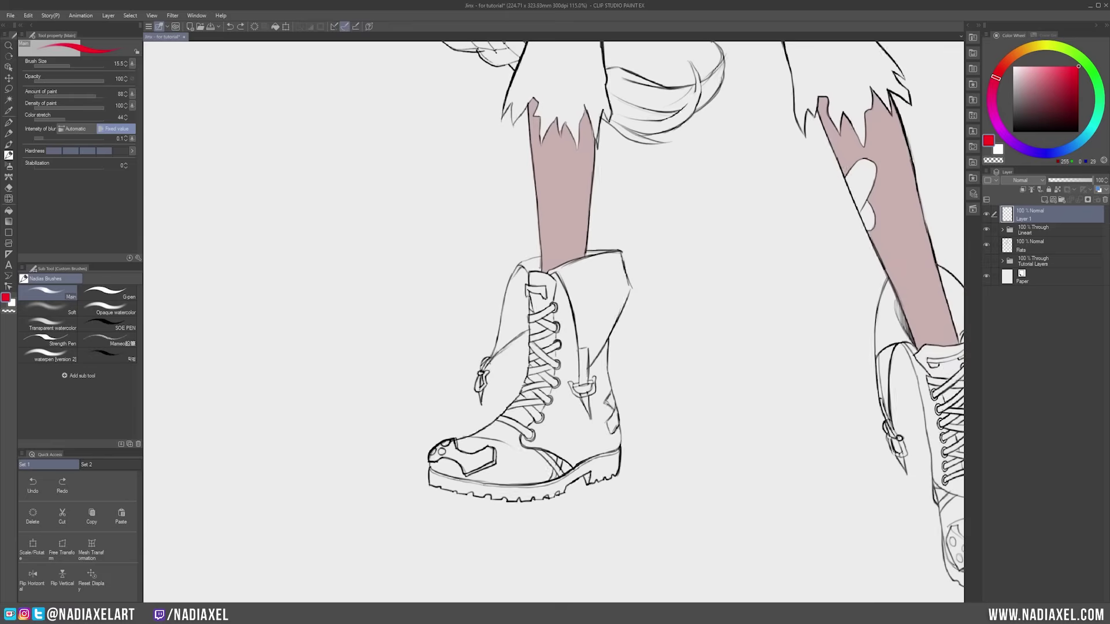
key(g)
click(571, 427)
click(514, 315)
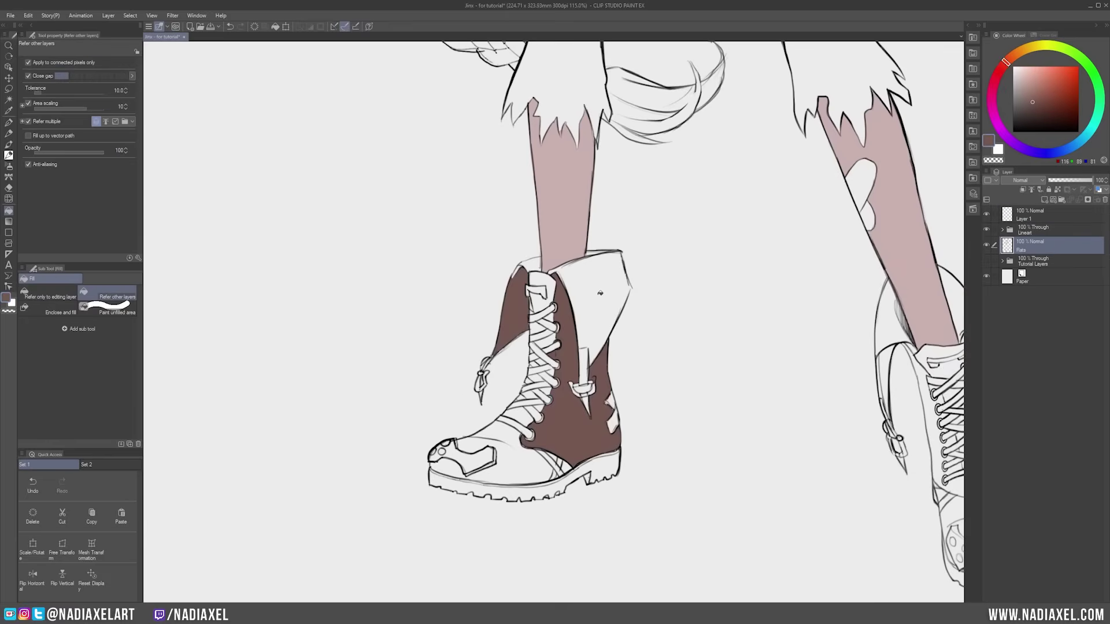
click(669, 281)
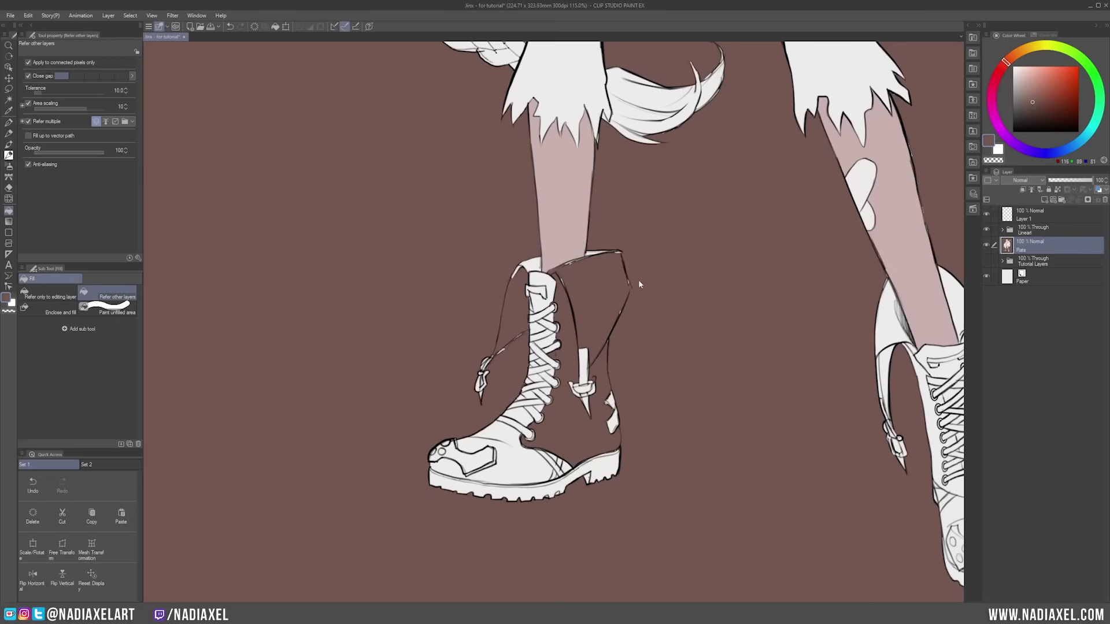
click(41, 493)
click(42, 493)
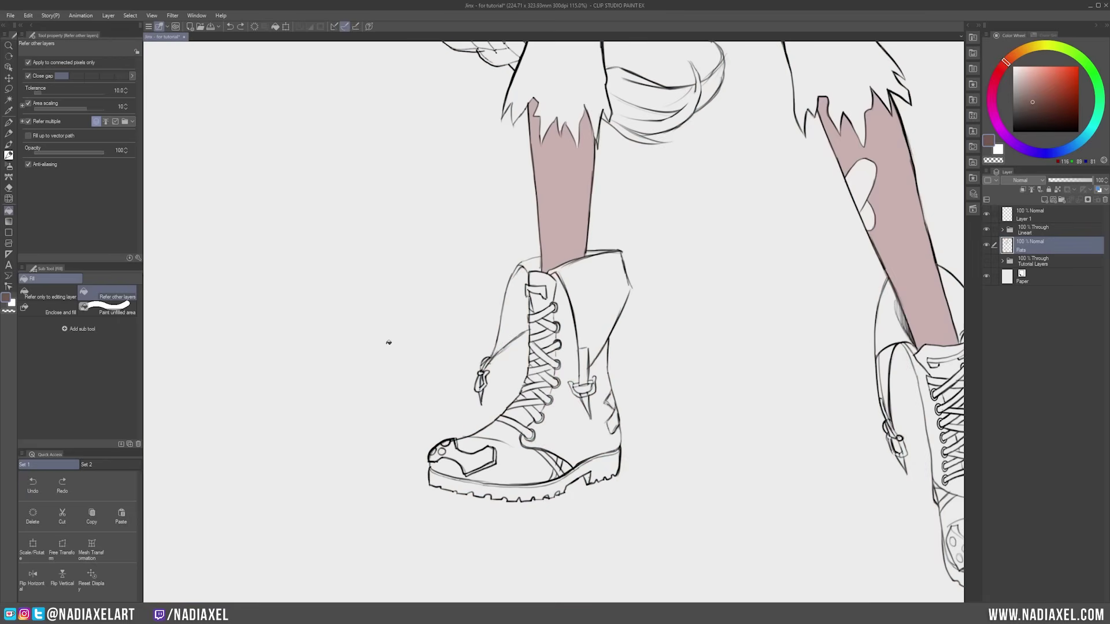
Save the file and set gap closing to its lowest level.
key(ctrl+s)
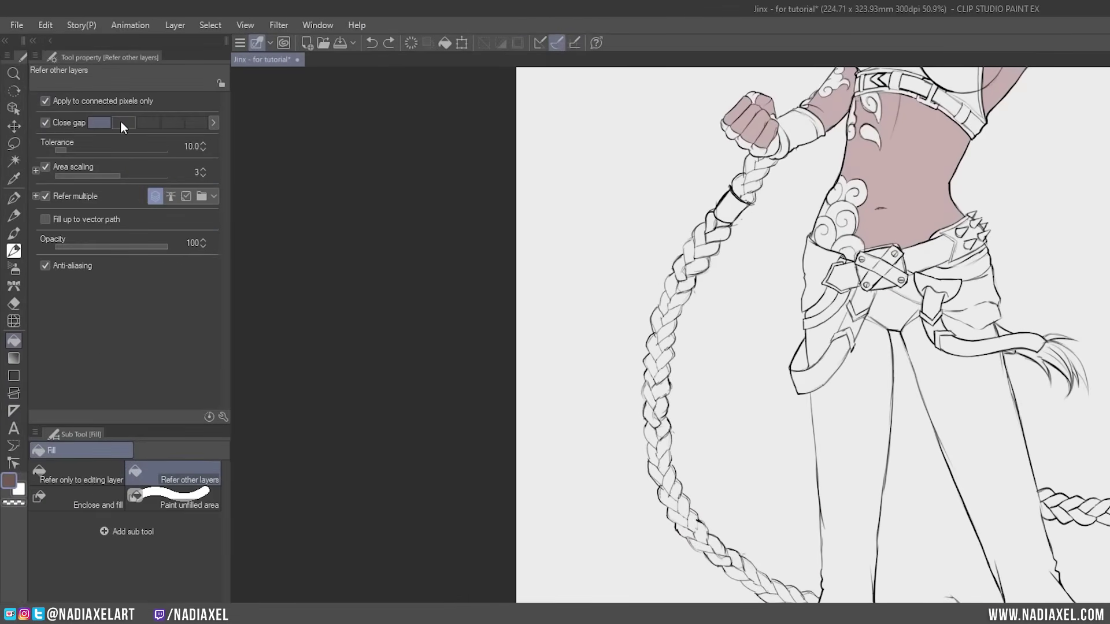
click(196, 124)
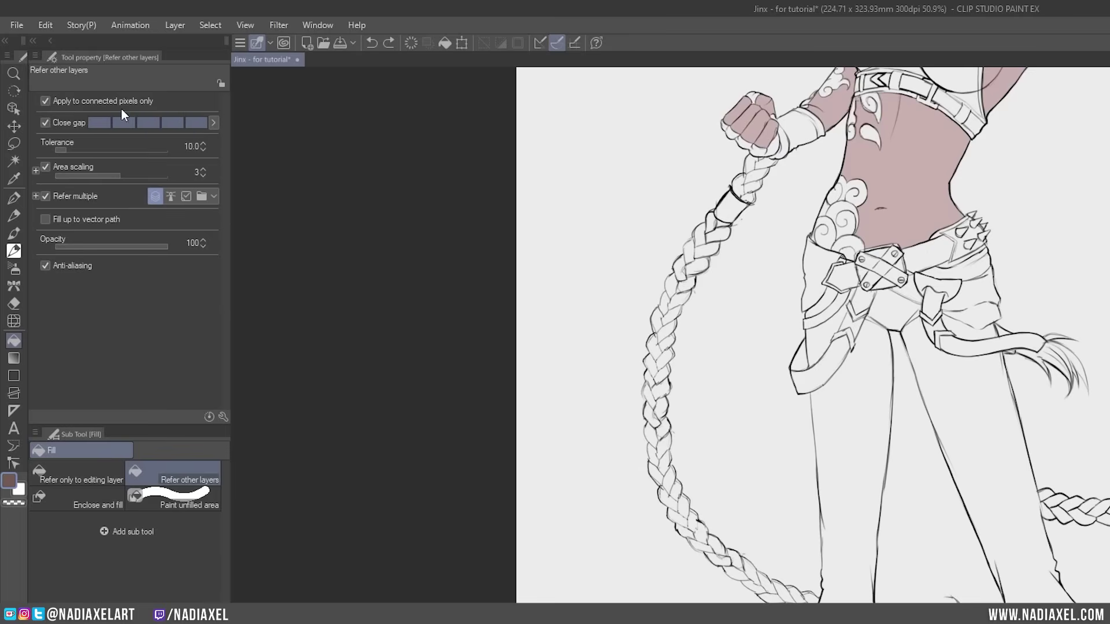
click(212, 124)
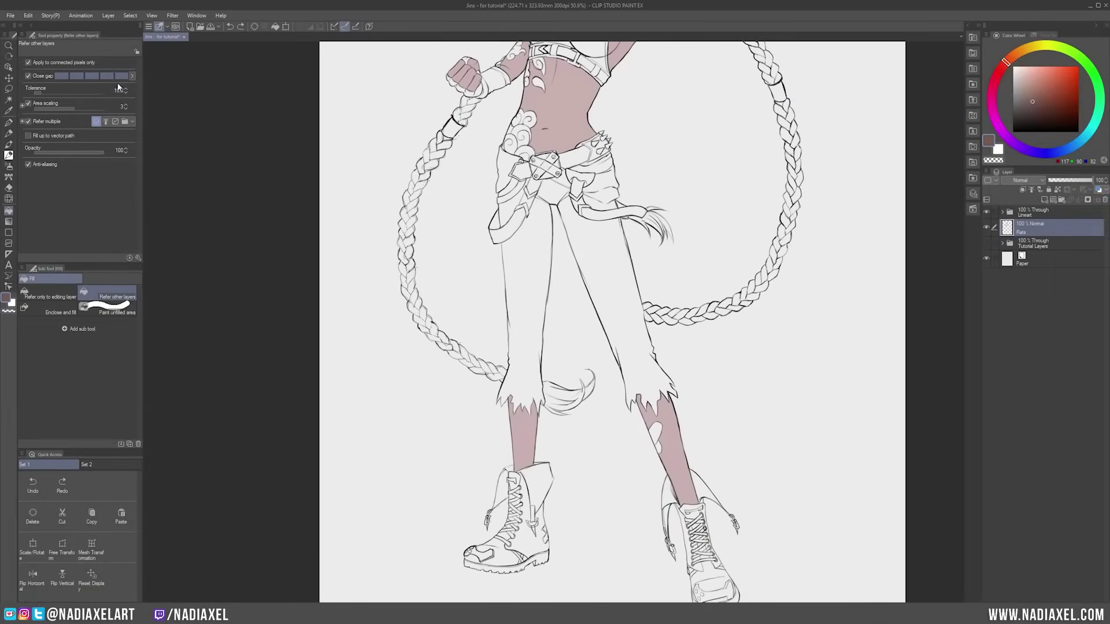
click(62, 76)
Fill both boot cuffs dark brown, undoing one leak and raising gap closing one level.
click(552, 466)
key(ctrl+z)
click(76, 75)
click(547, 479)
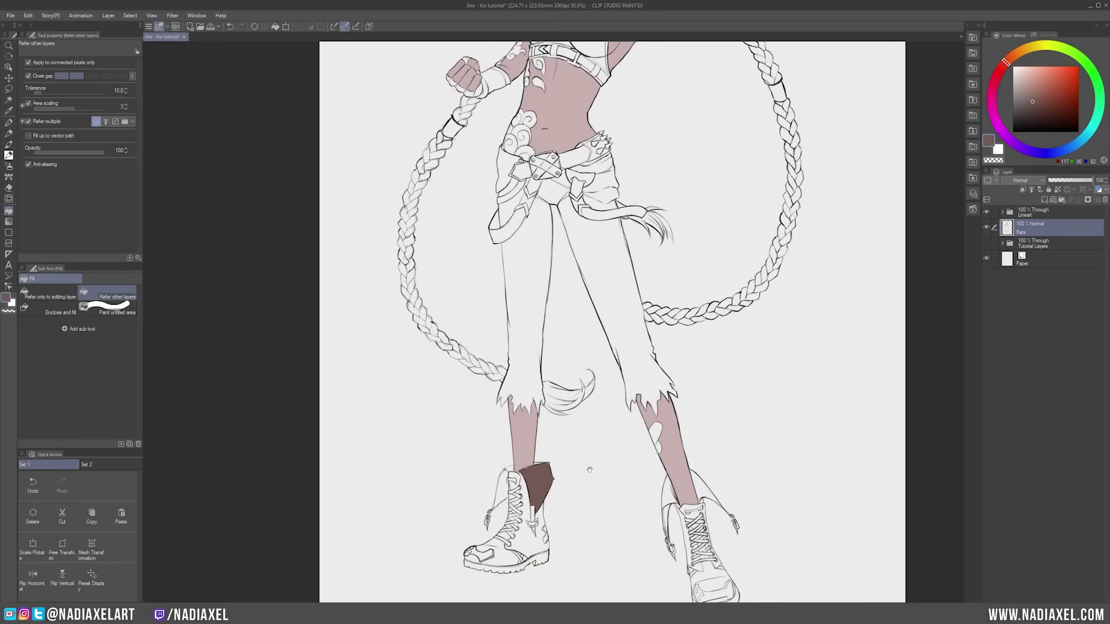
scroll(550, 335, up, 5)
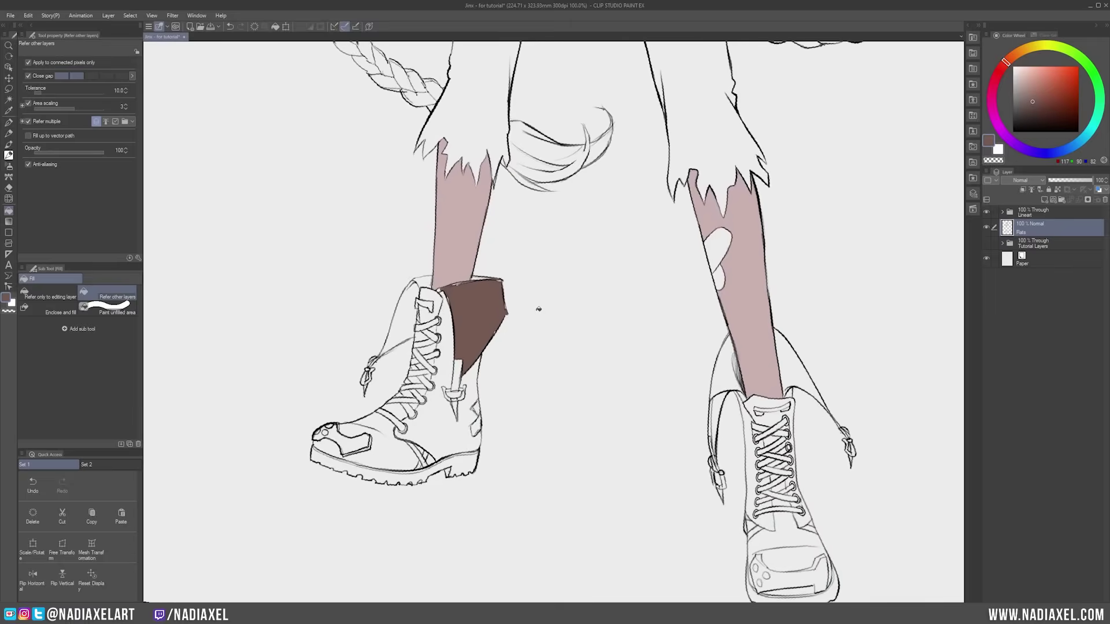
scroll(538, 309, up, 3)
scroll(539, 309, up, 4)
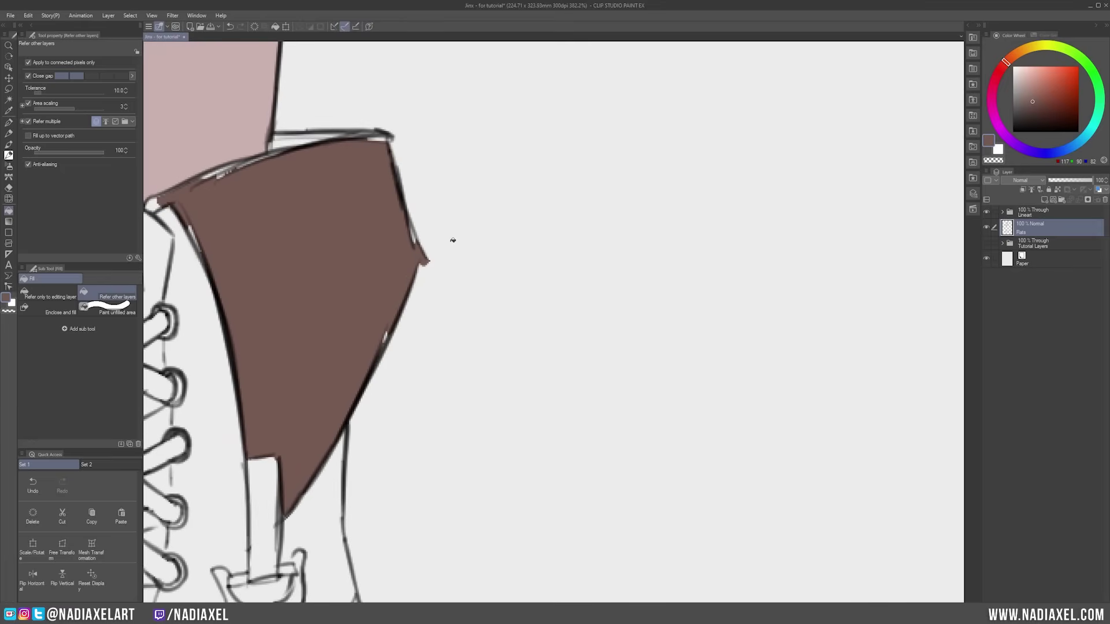
scroll(452, 240, down, 5)
scroll(452, 240, down, 2)
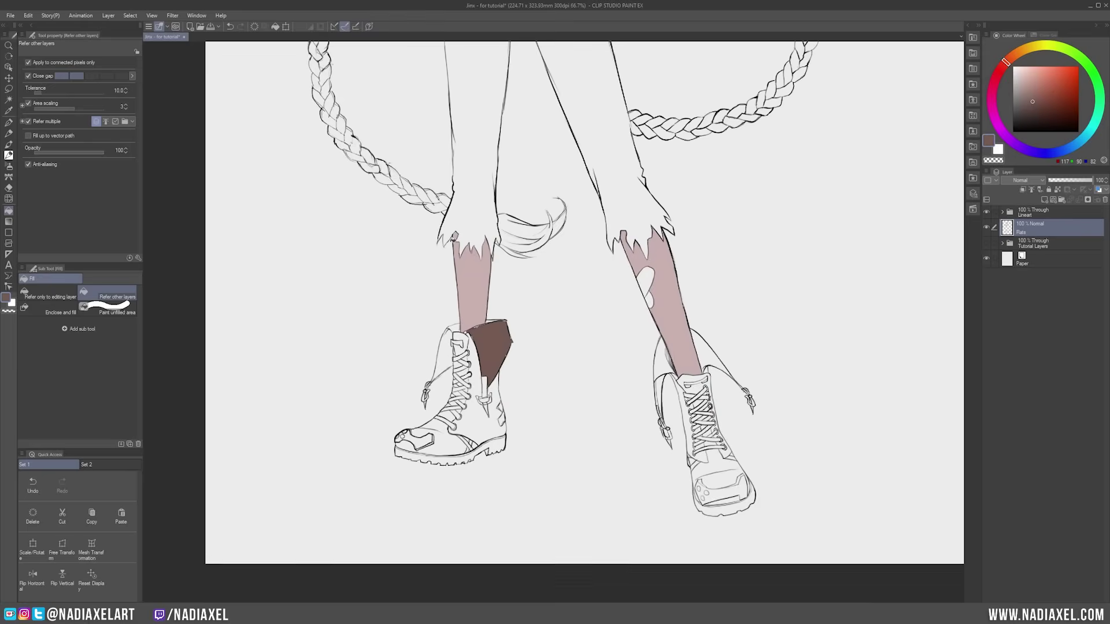
click(669, 360)
click(710, 350)
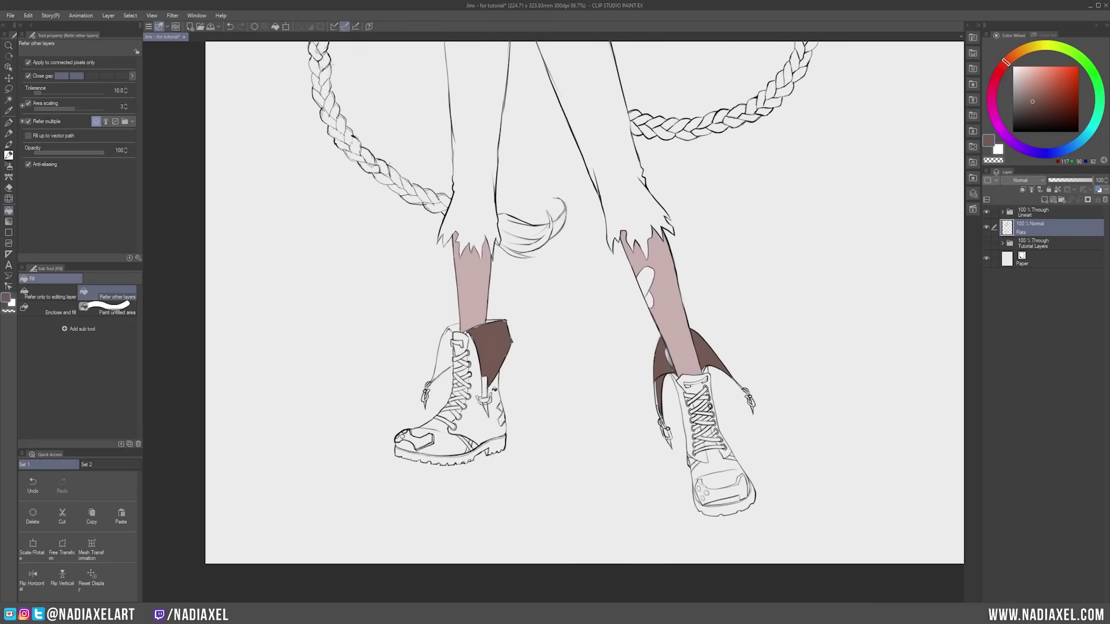
click(493, 386)
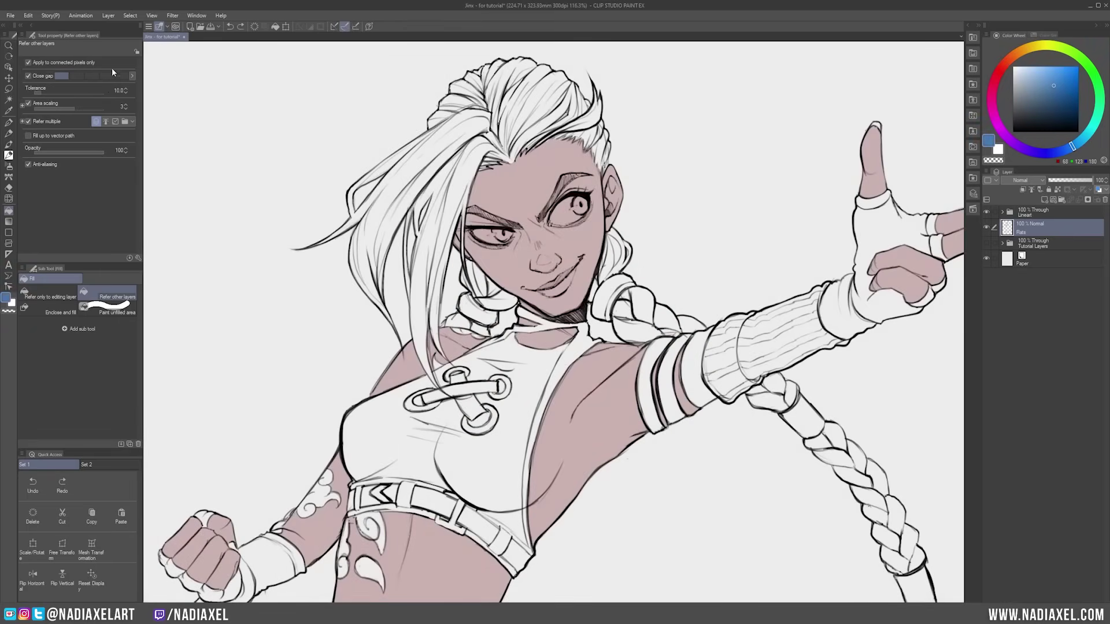
Fill the hair strand on the left of Jinx's head blue and zoom in to check its edges.
click(458, 132)
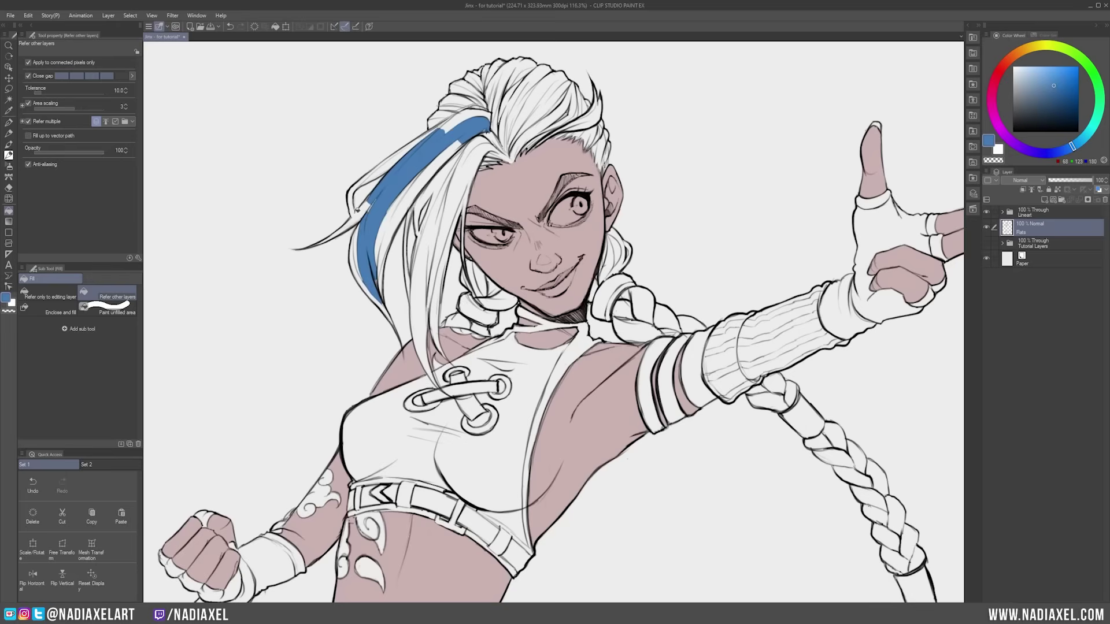
scroll(372, 195, up, 6)
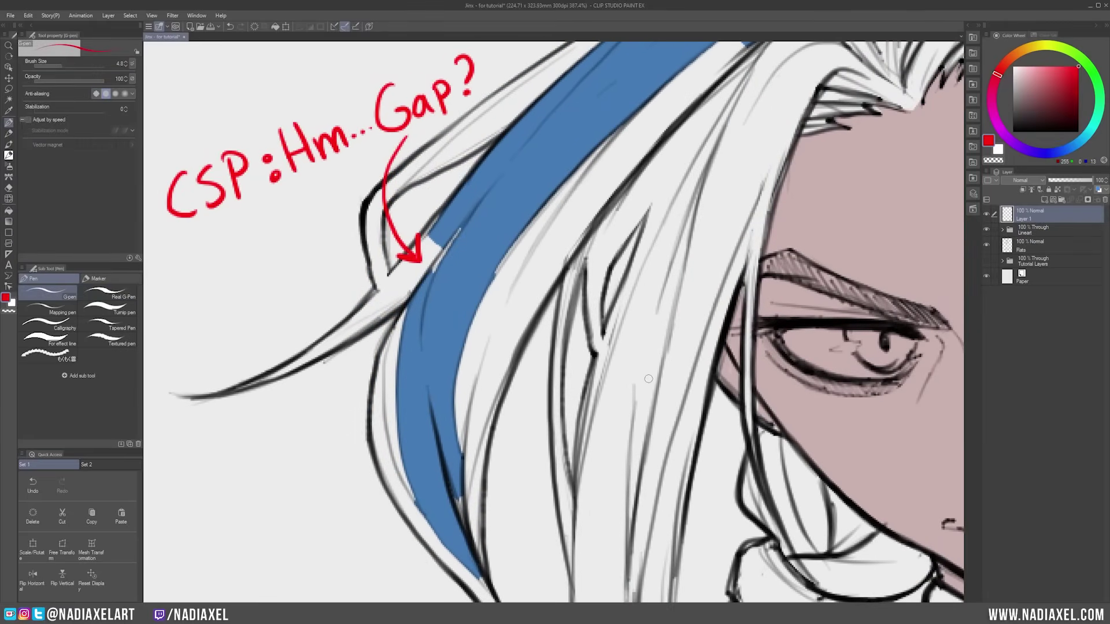
scroll(647, 379, down, 3)
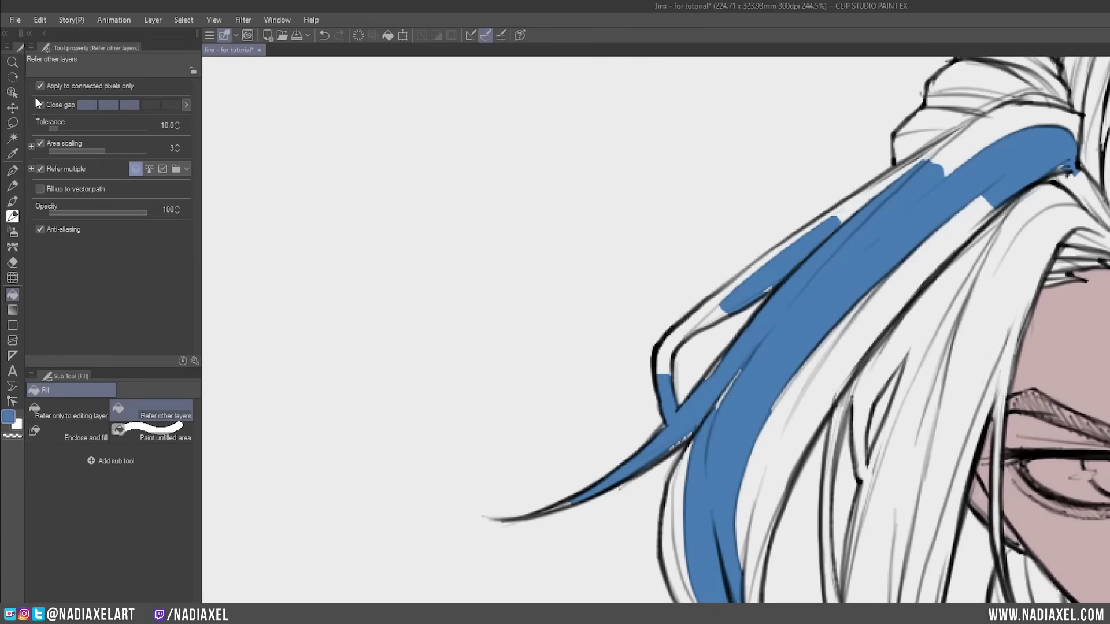
Show Fill narrow areas in the Fill tool's properties via Sub Tool Detail.
click(272, 20)
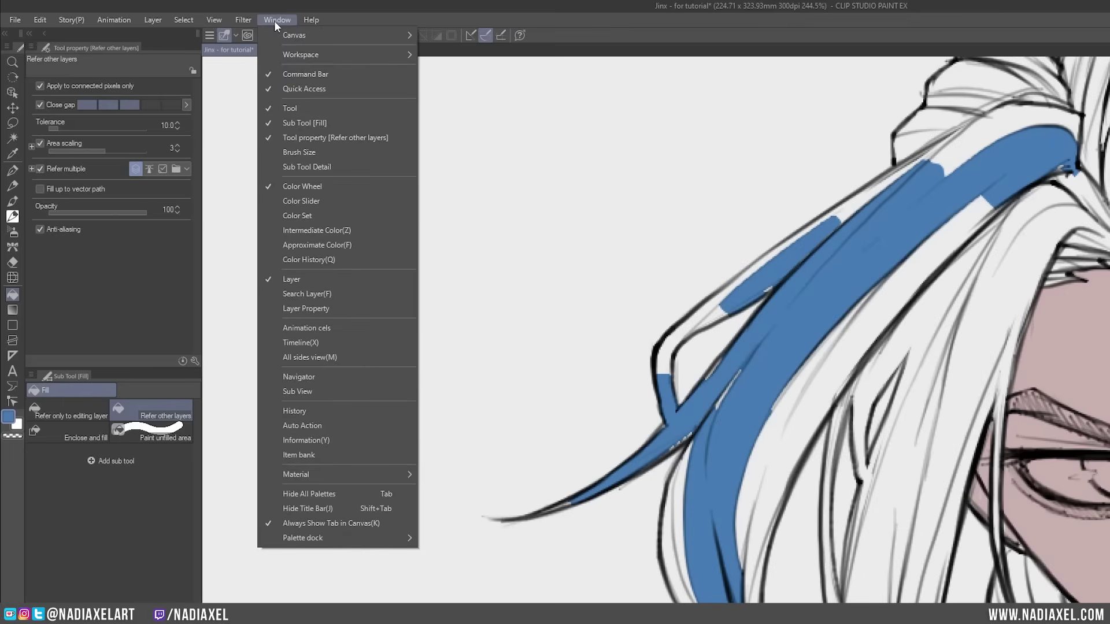
click(324, 166)
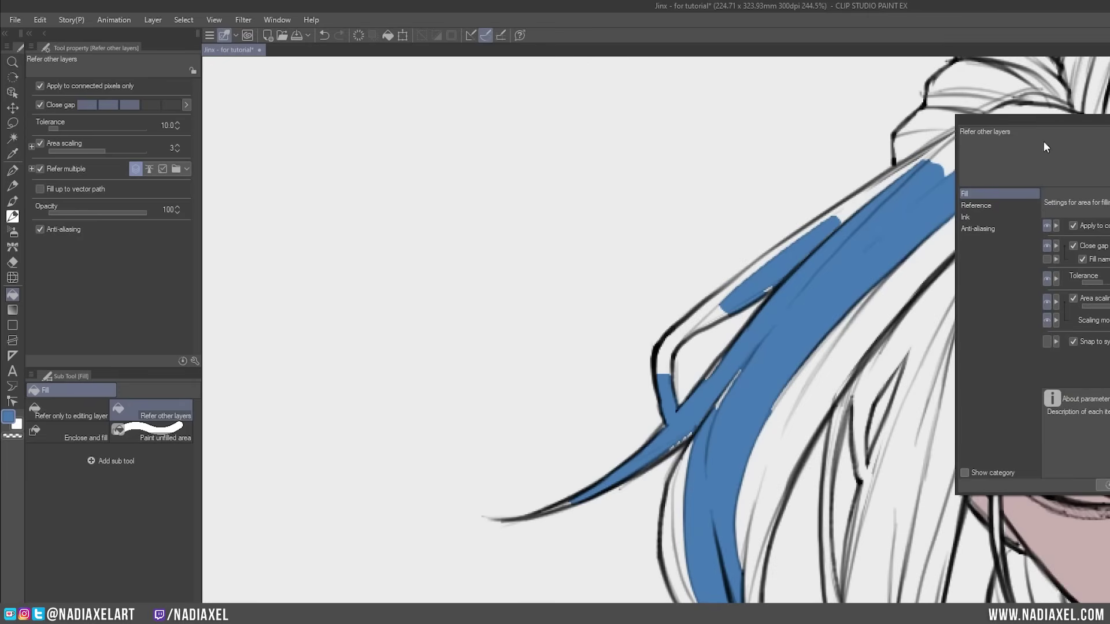
drag(1069, 119, 483, 93)
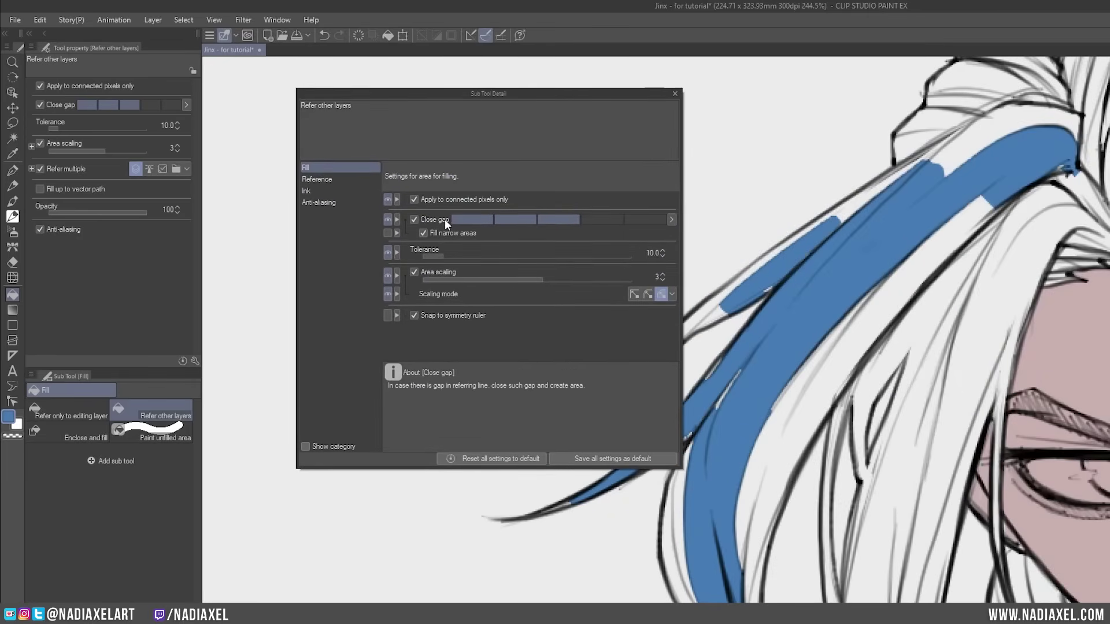
click(388, 231)
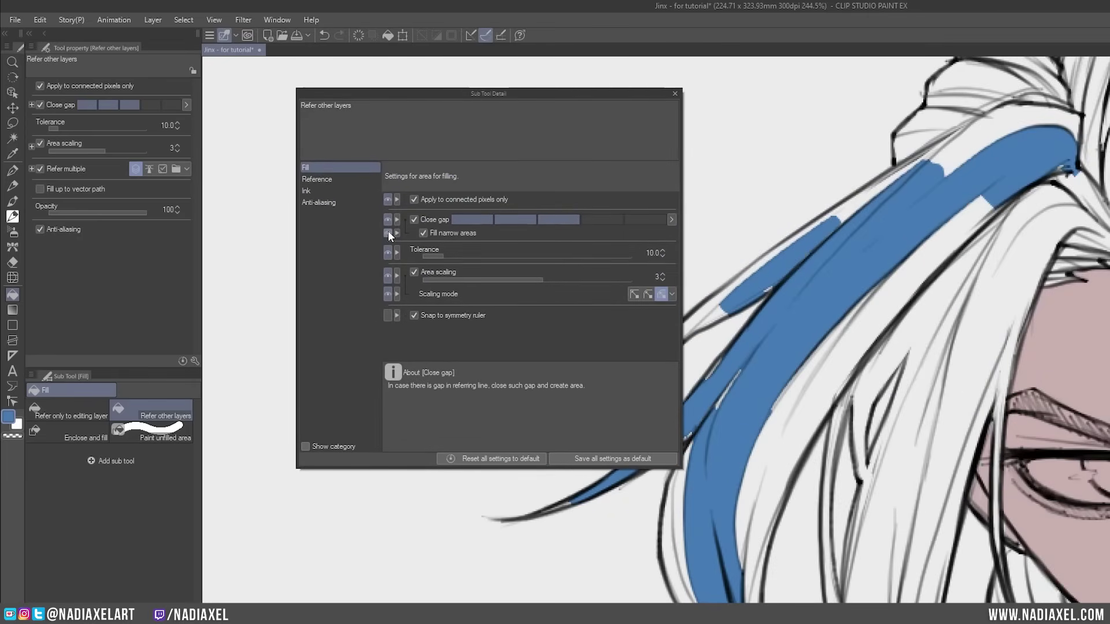
click(675, 94)
click(31, 104)
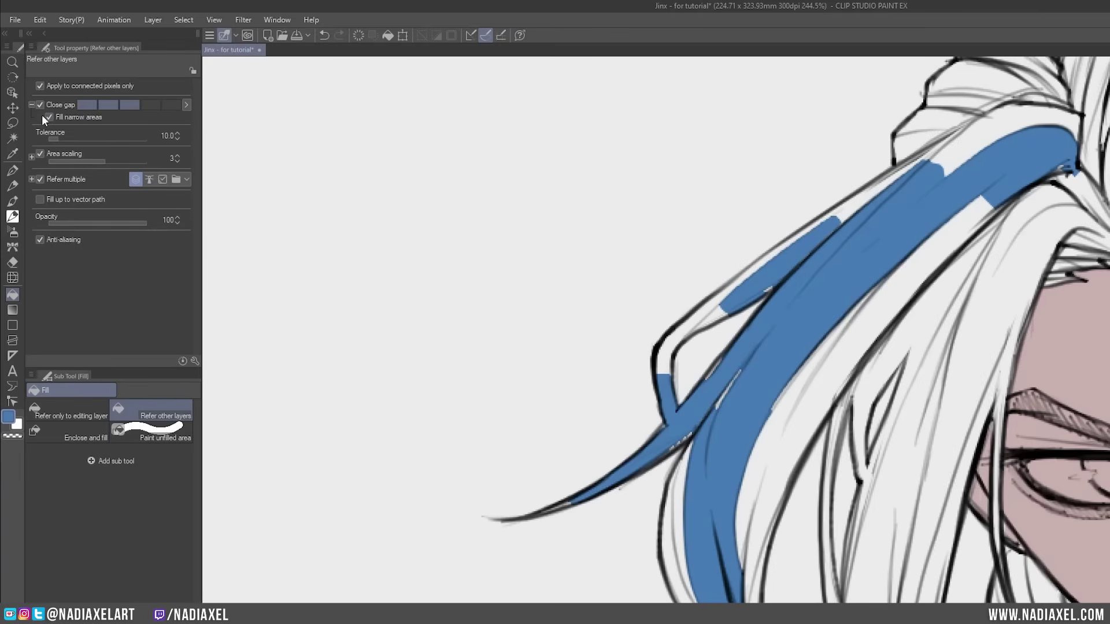
Save the file and raise the fill tolerance.
key(ctrl+s)
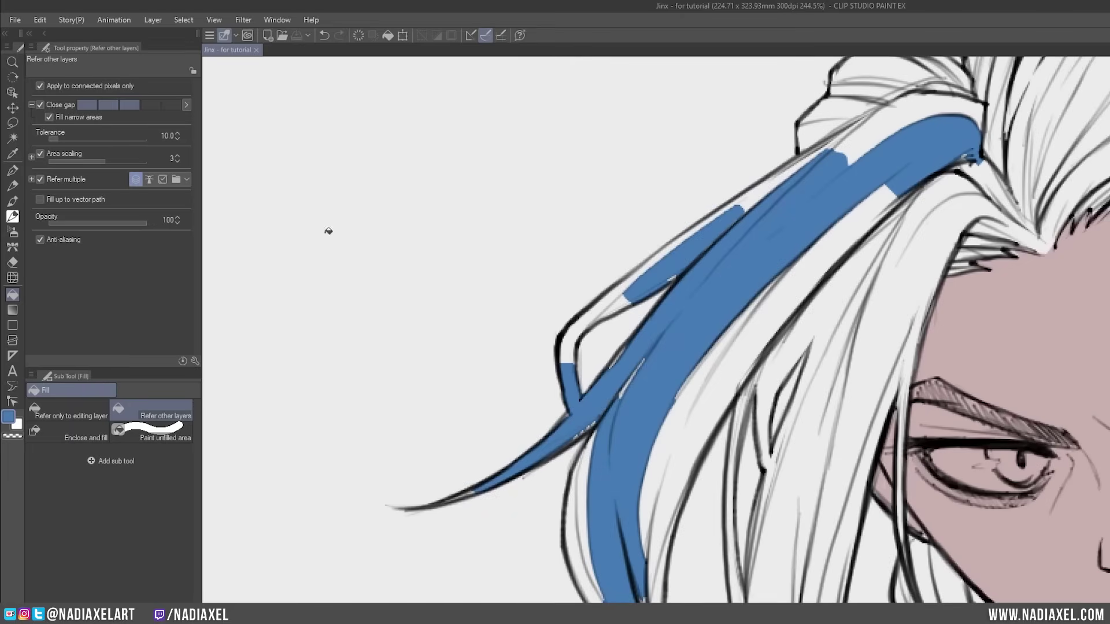
drag(61, 138, 76, 136)
Fill the white hair gap, raise fill tolerance to 20.5, and compare with Auto Select's tolerance.
click(774, 316)
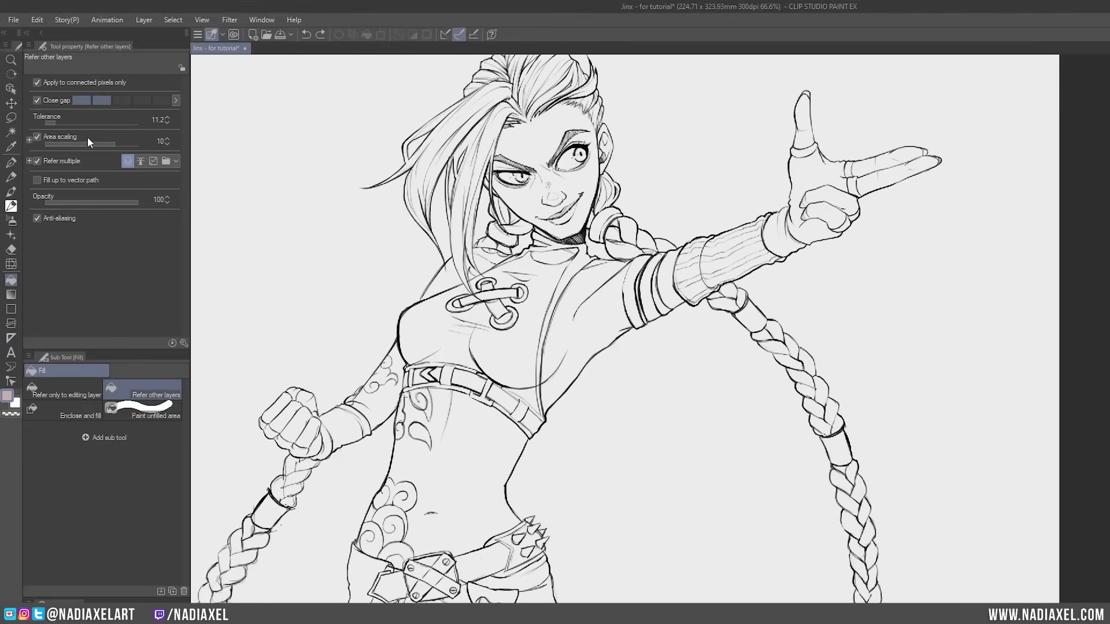
mouse_move(57, 121)
mouse_down()
mouse_move(112, 122)
mouse_move(53, 124)
mouse_move(70, 127)
mouse_up()
click(14, 130)
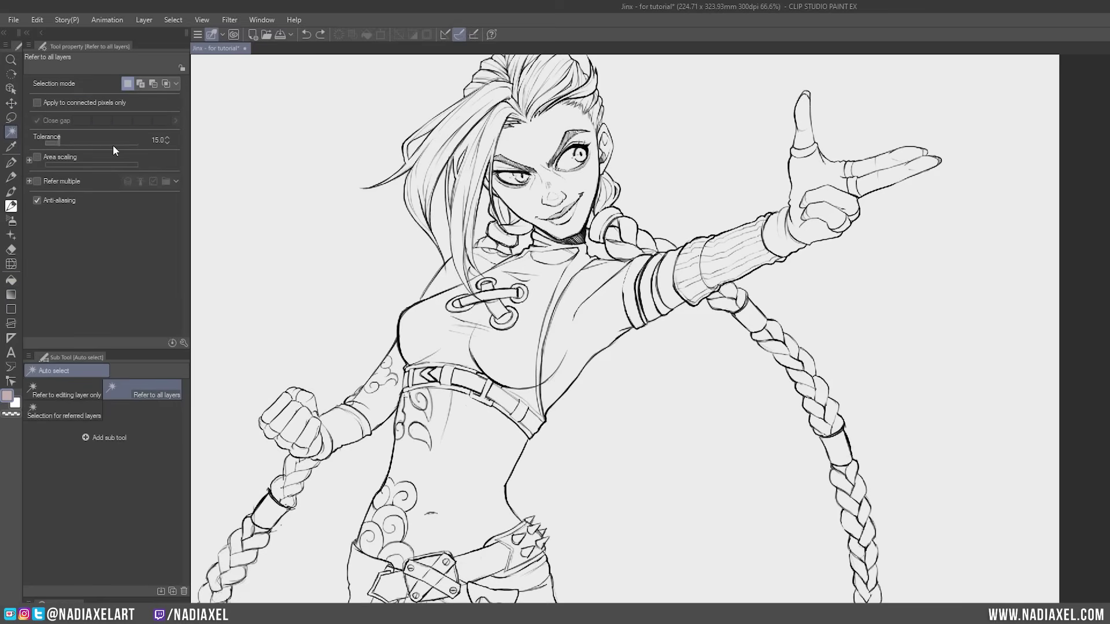
mouse_move(65, 147)
mouse_down()
mouse_move(123, 141)
mouse_move(83, 146)
mouse_up()
click(10, 281)
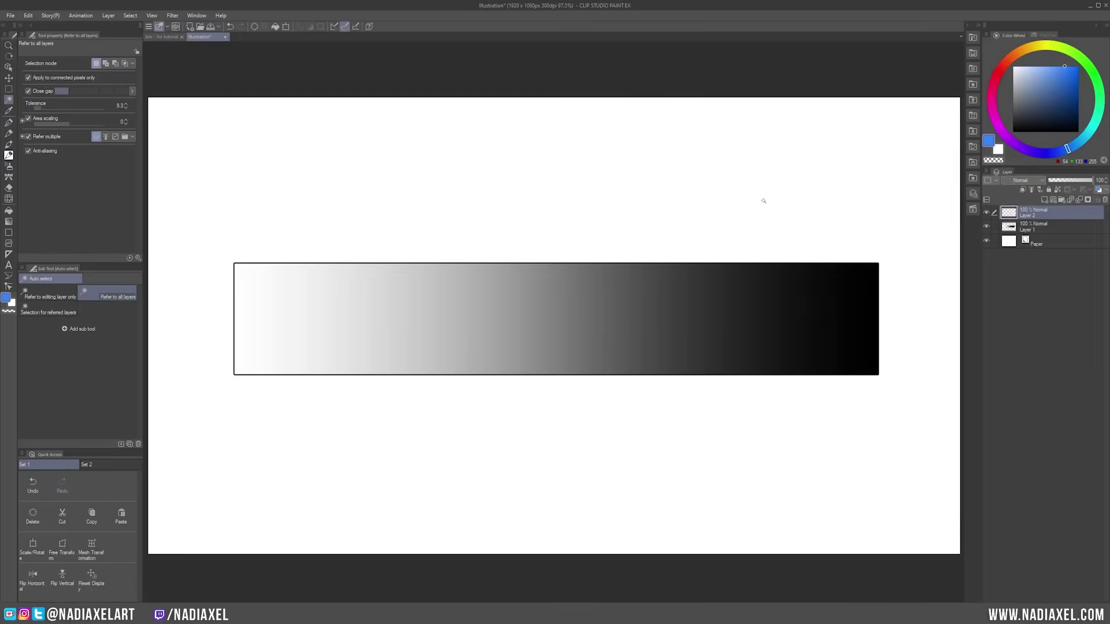
Fill the gradient bar blue at tolerance 60 and mark the fill edge with a 60 label.
key(g)
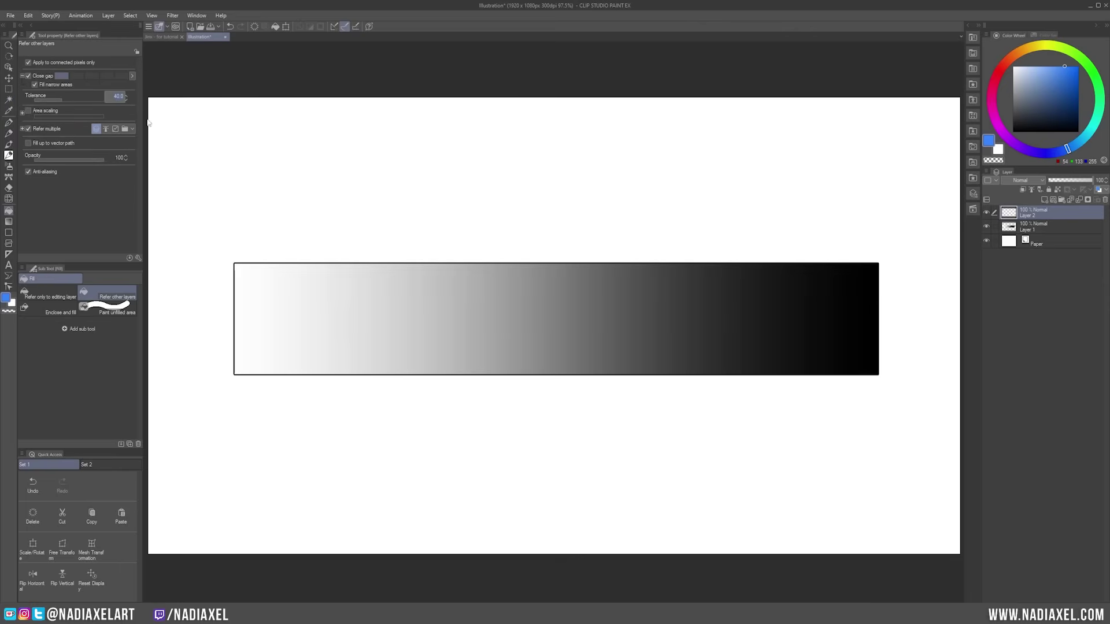
text(1)
key(Return)
click(241, 299)
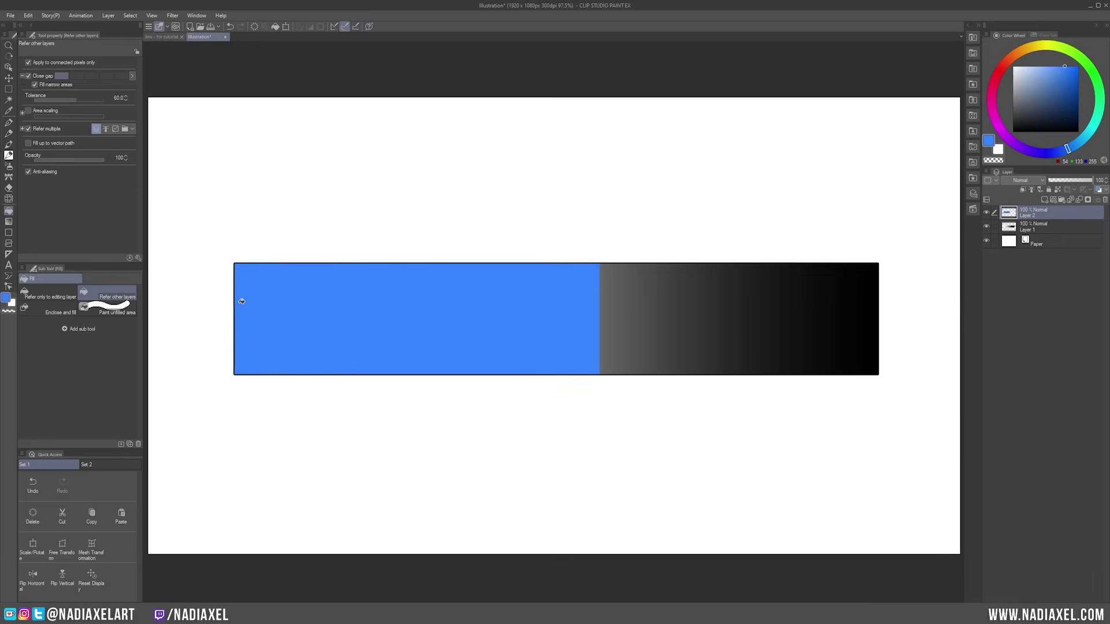
key(p)
drag(600, 197, 600, 222)
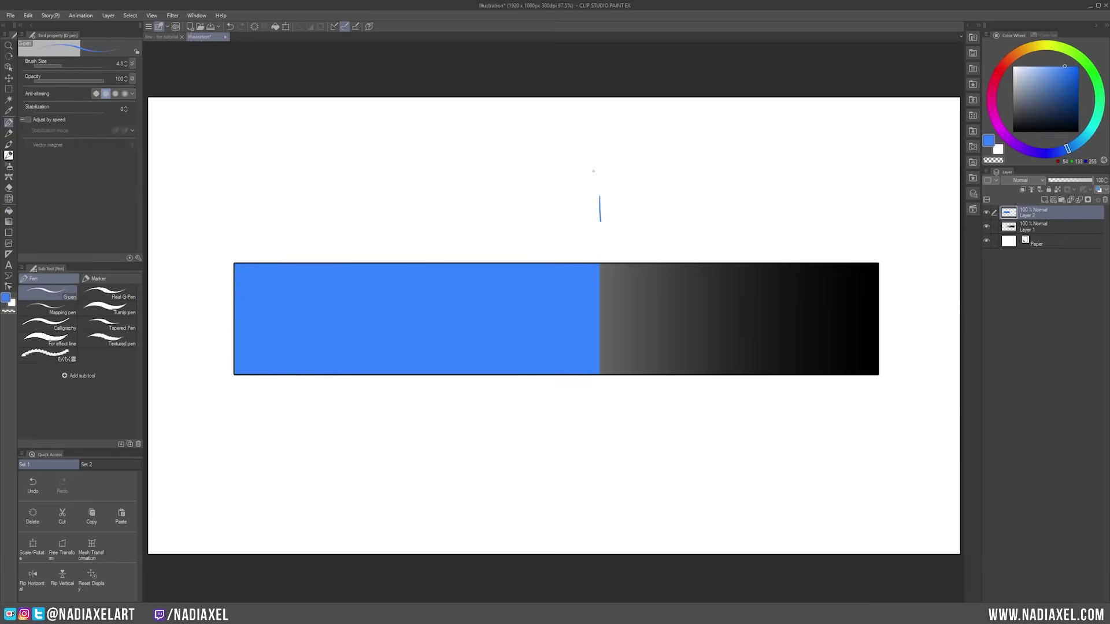
mouse_move(594, 168)
mouse_down()
mouse_move(588, 182)
mouse_move(603, 171)
mouse_up()
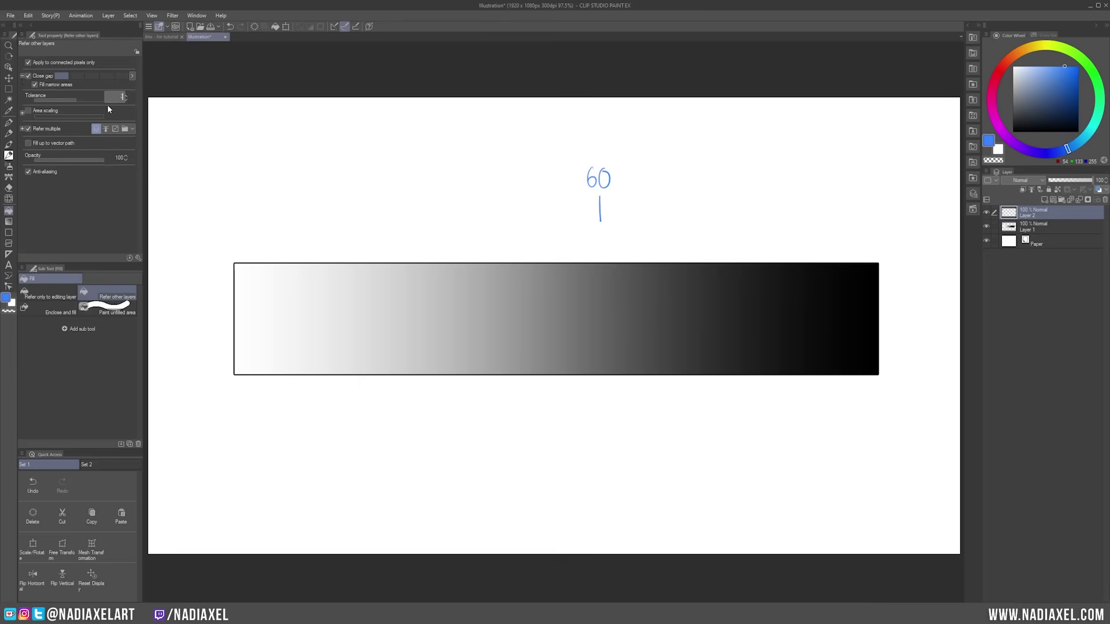
Fill the bar at tolerance 30, undo it, then fill its white end blue at tolerance 5.
key(Return)
click(250, 298)
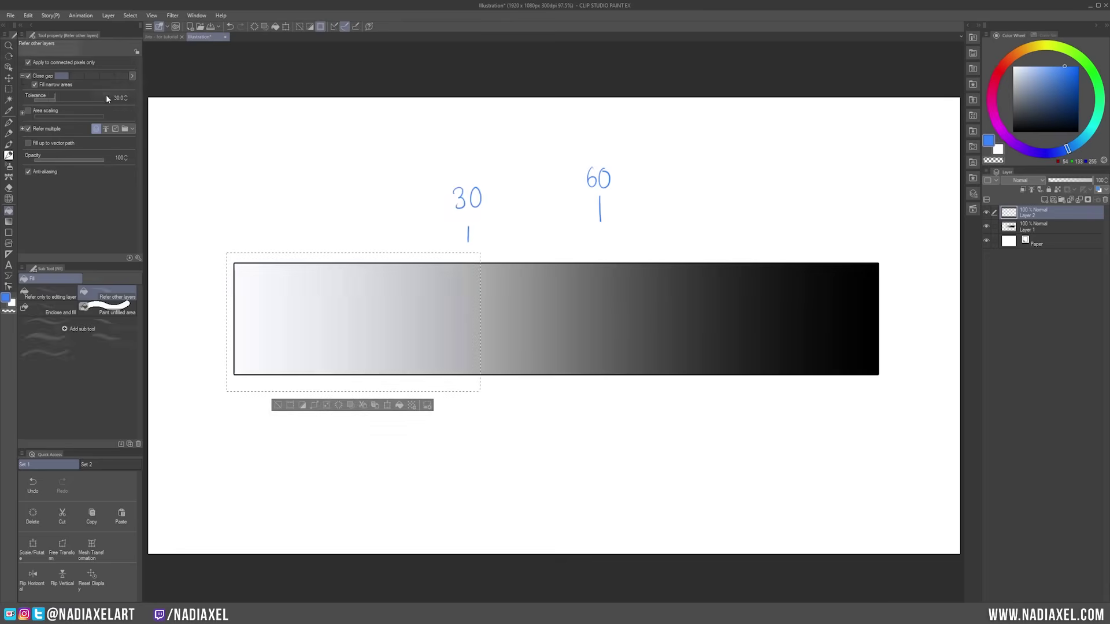
key(ctrl+z)
click(107, 97)
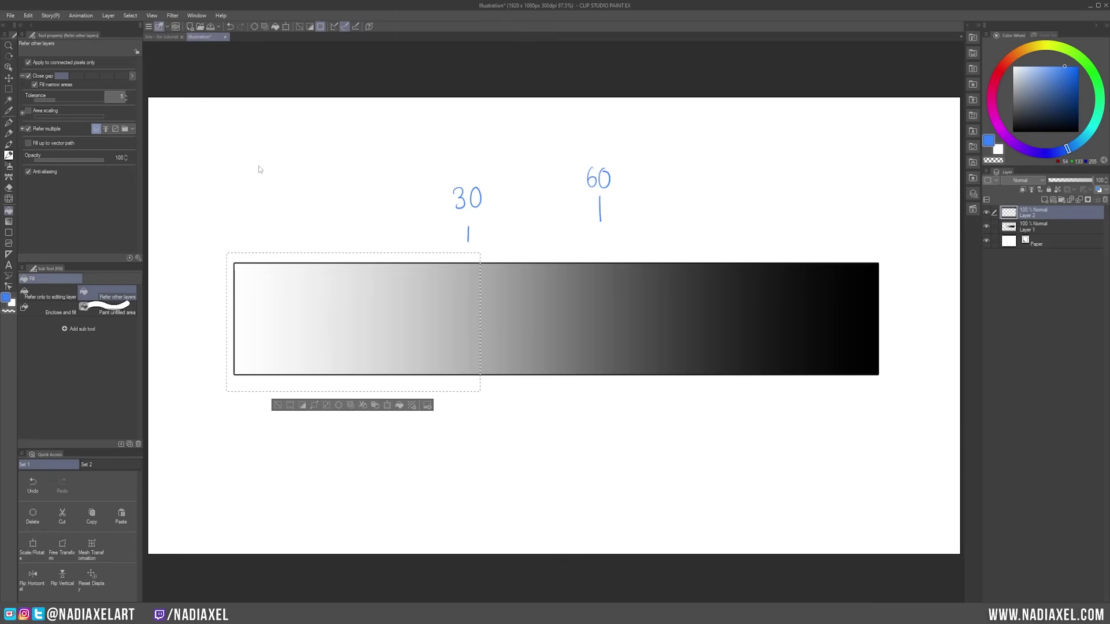
text(5)
key(Return)
click(278, 404)
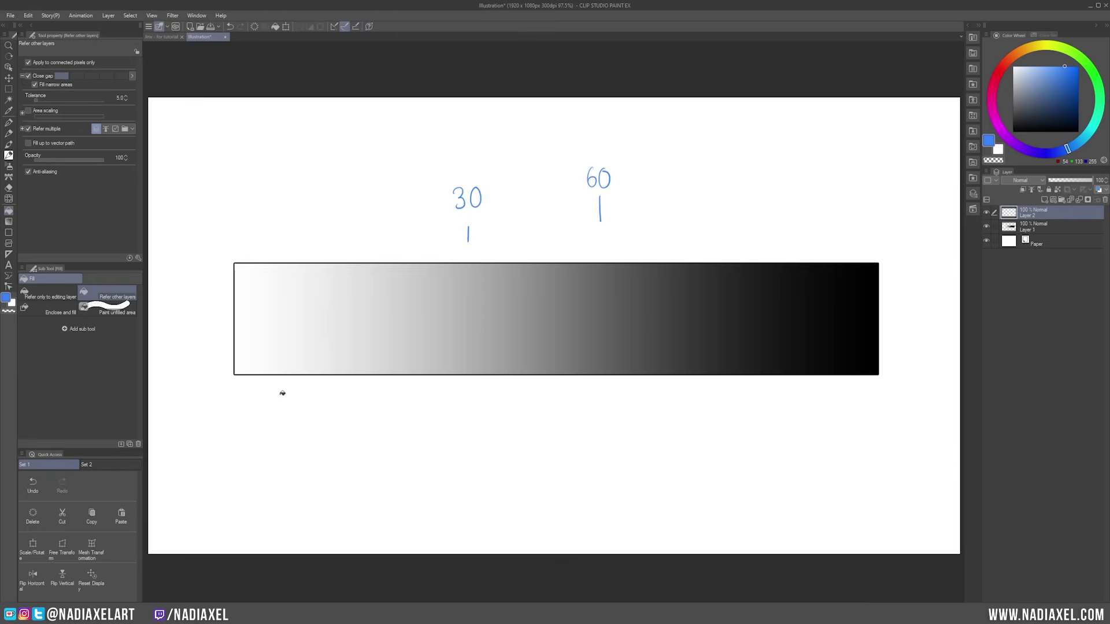
click(241, 280)
Label the blue strip 5 and fill the gradient's dark end red.
key(p)
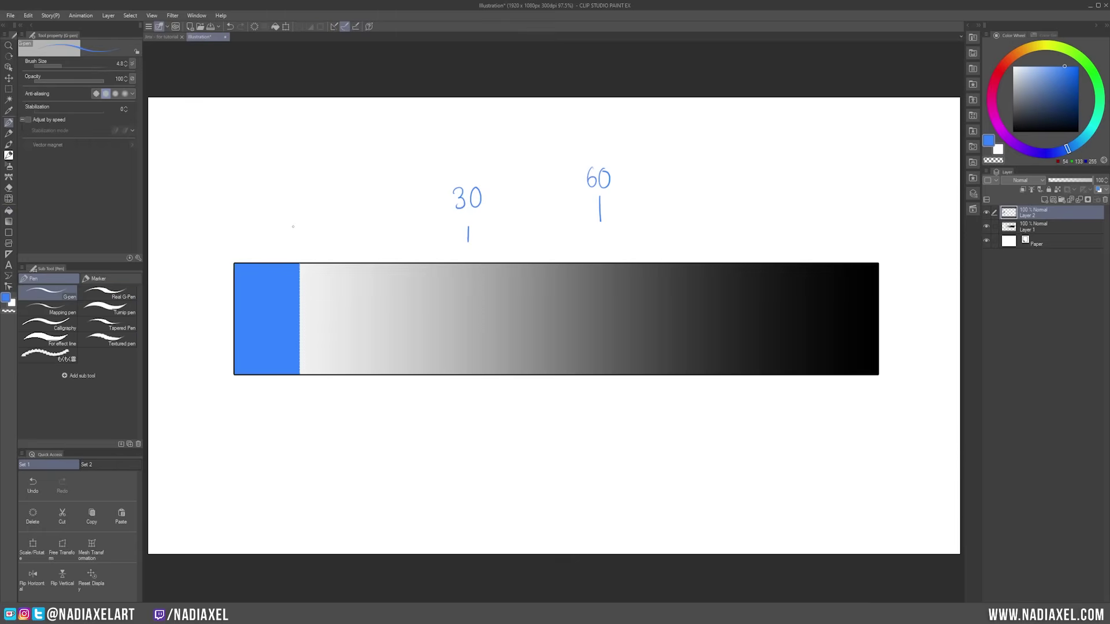
drag(301, 201, 289, 220)
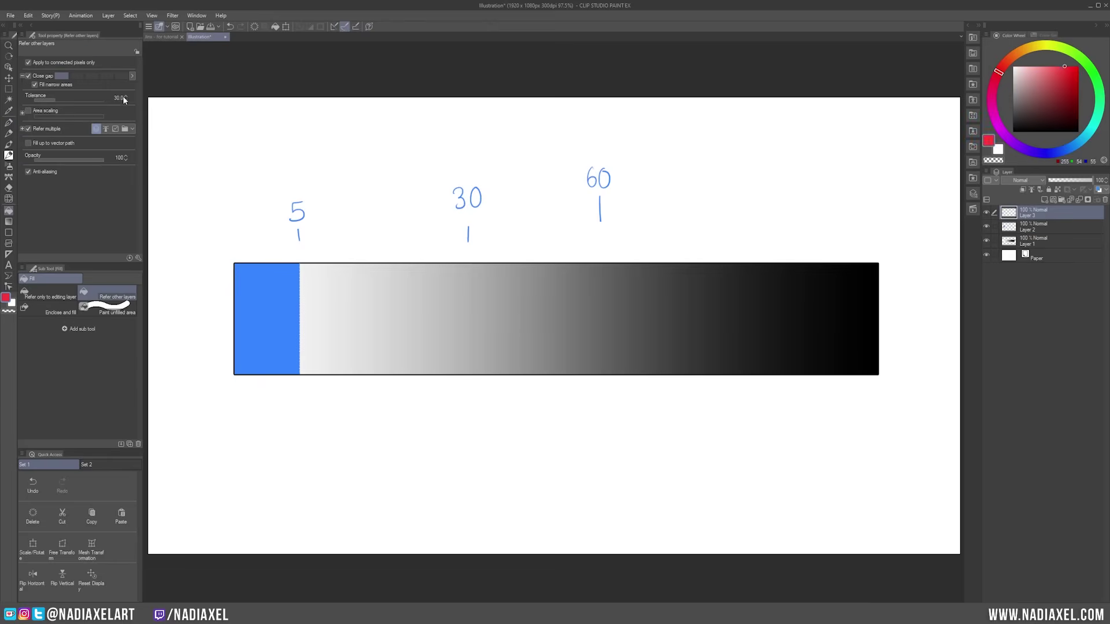
ctrl+click(1009, 241)
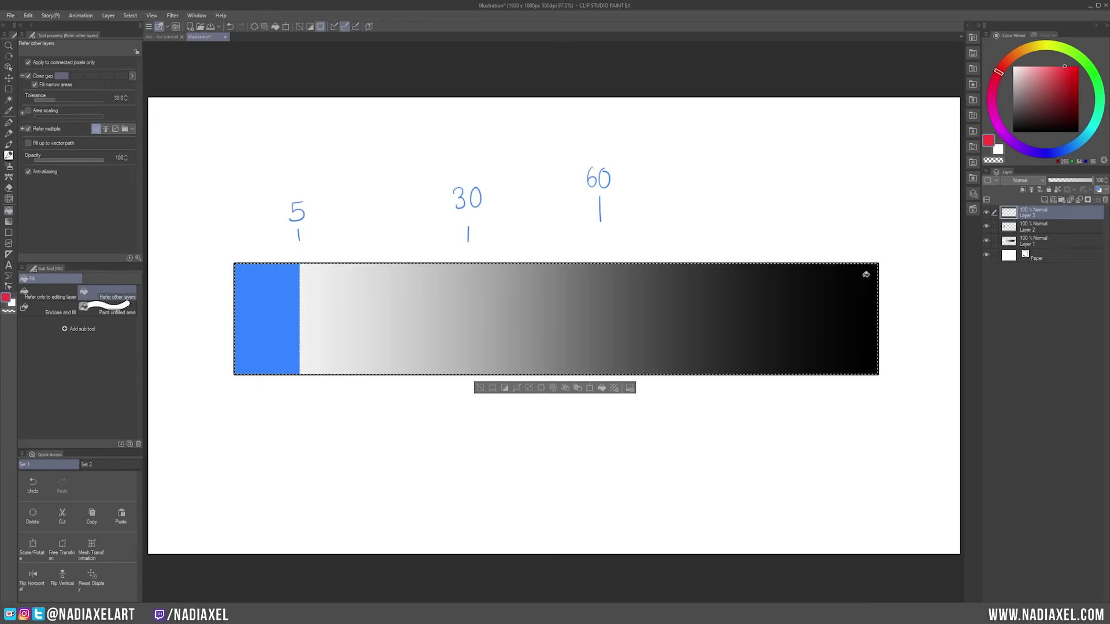
click(875, 293)
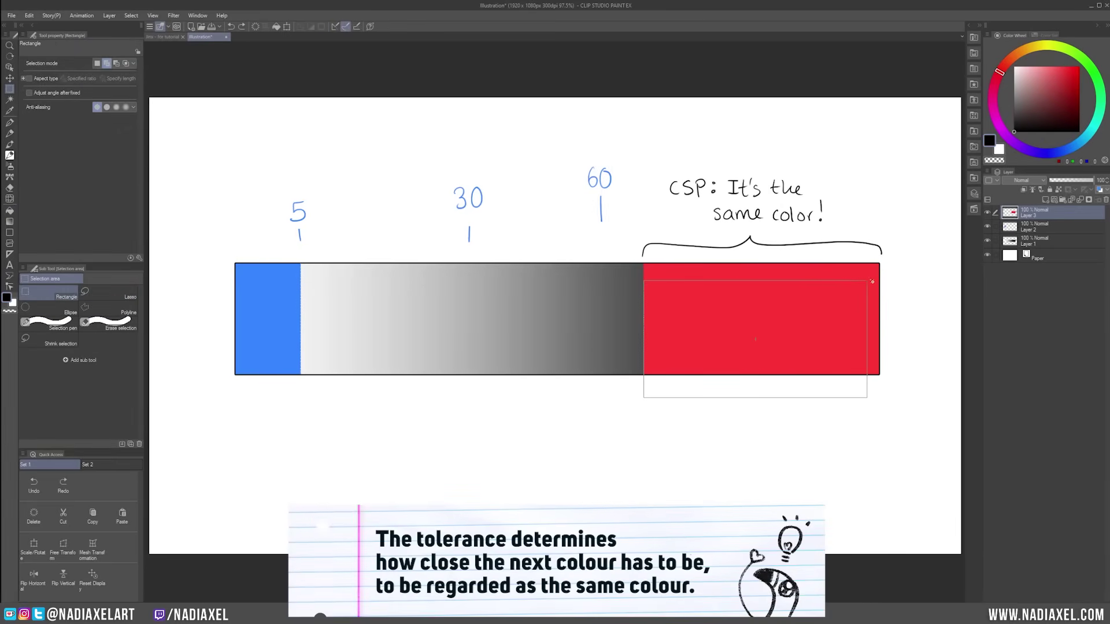
Select and delete the red block from the gradient's dark end, then deselect.
drag(643, 278, 873, 396)
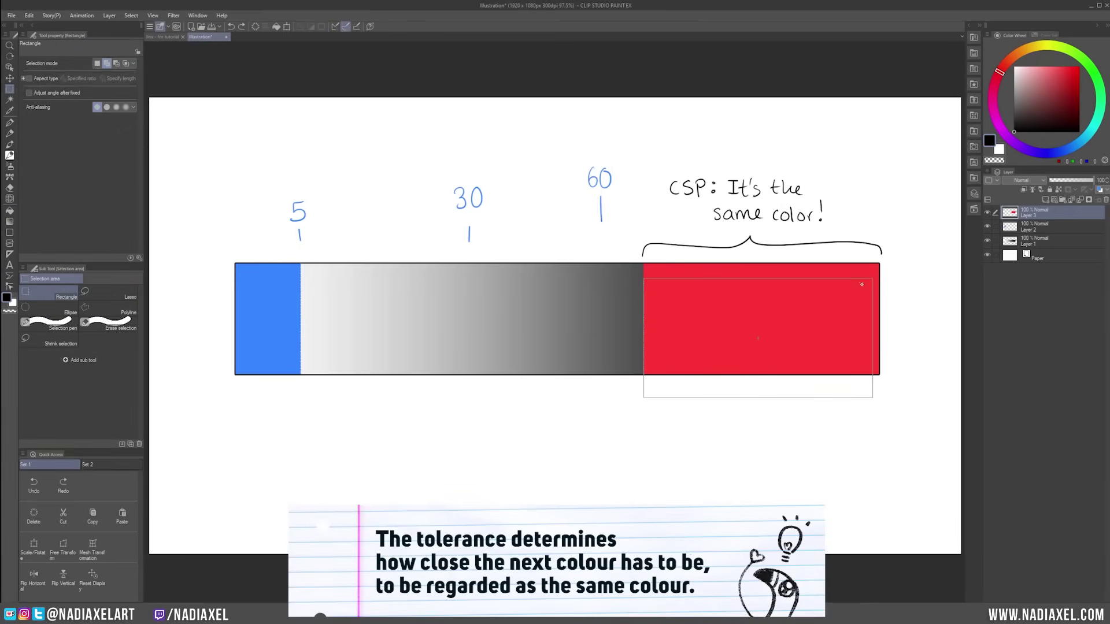
drag(621, 392, 883, 261)
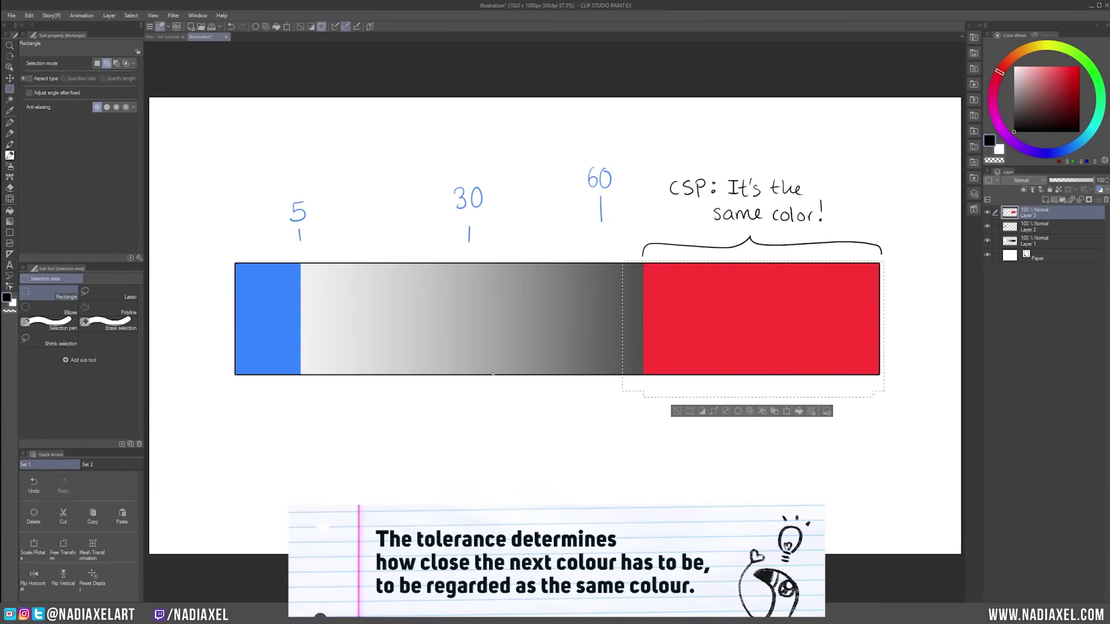
click(34, 515)
key(ctrl+d)
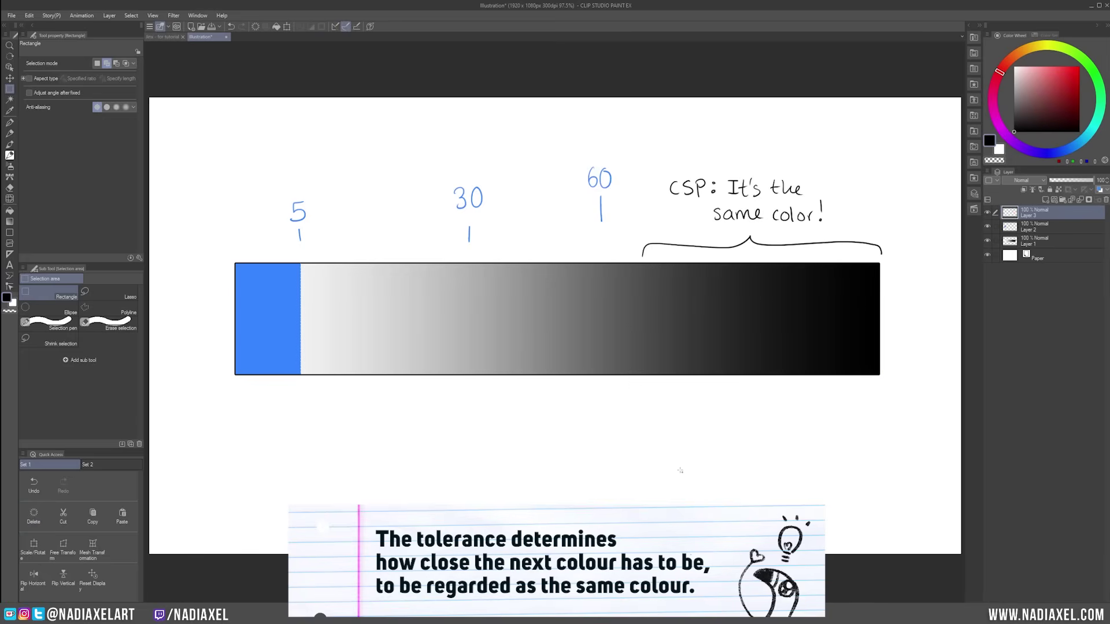
Handwrite '(At 30 tolerance)' after the 'same color!' note.
key(p)
mouse_move(836, 203)
mouse_down()
mouse_move(834, 218)
mouse_move(849, 209)
mouse_up()
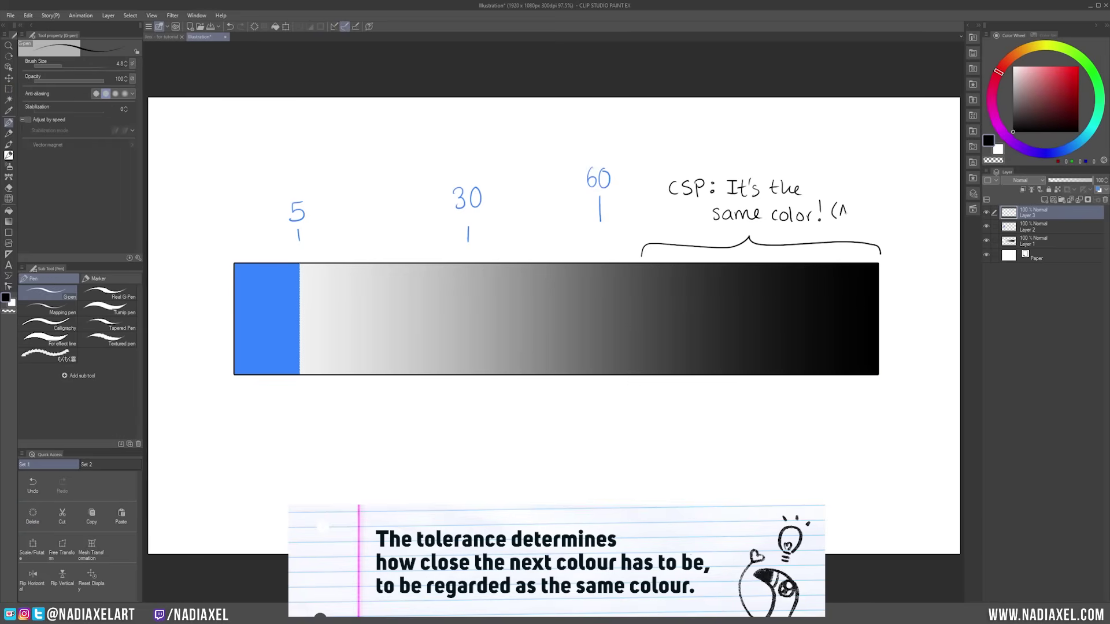
mouse_move(849, 203)
mouse_down()
mouse_move(852, 217)
mouse_move(898, 209)
mouse_up()
drag(901, 210, 944, 215)
drag(943, 200, 943, 227)
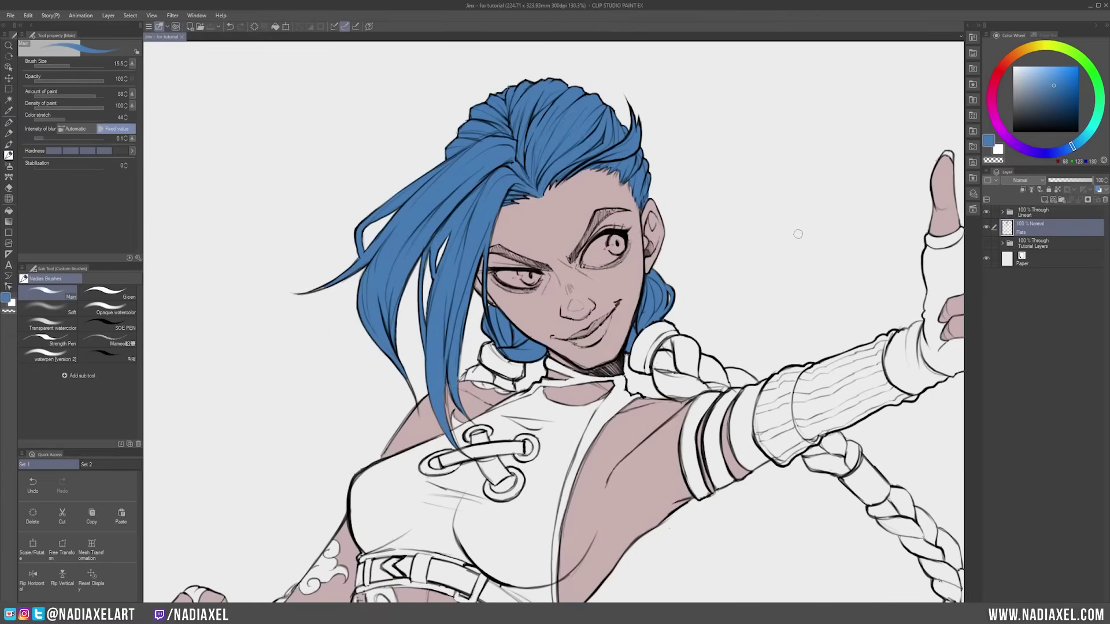
Pick a lighter cyan blue and fill Jinx's hair with it.
click(8, 210)
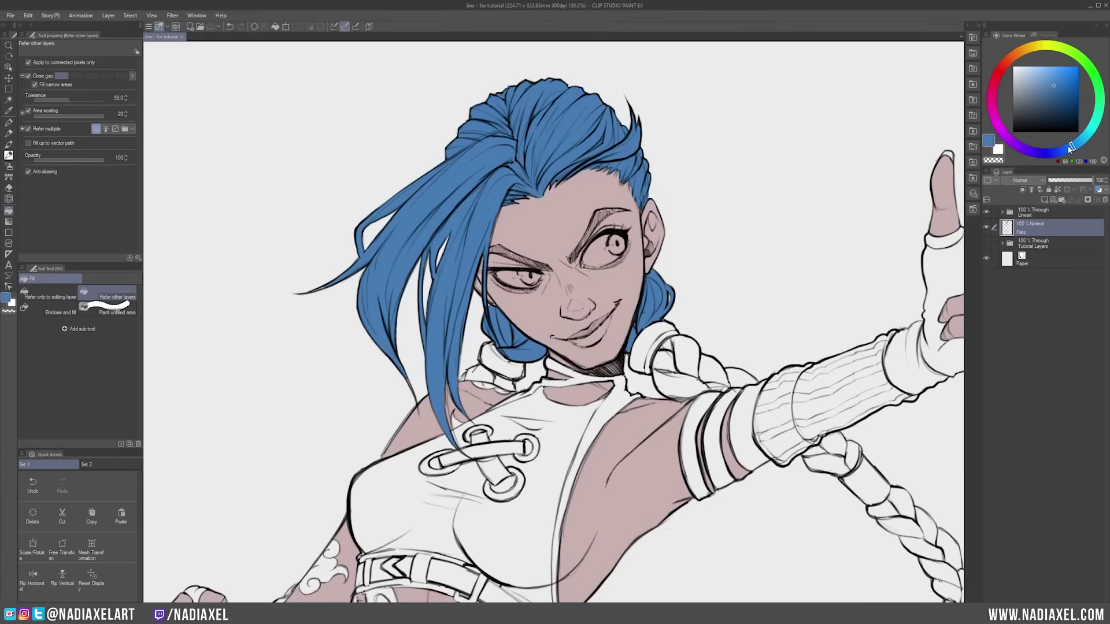
drag(1072, 151, 1060, 151)
click(1074, 81)
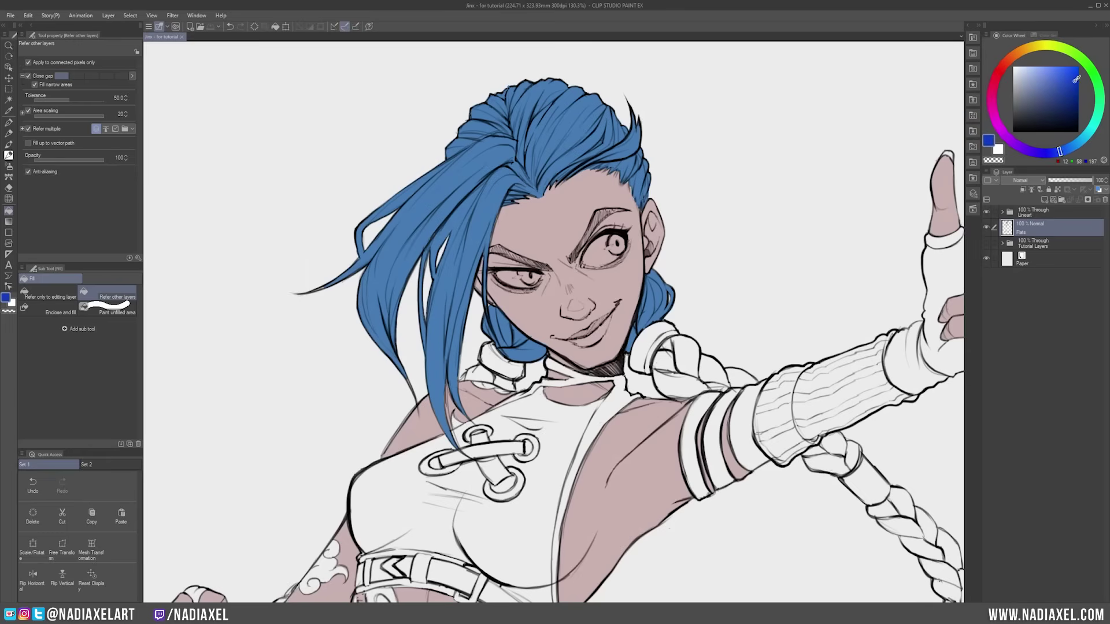
click(1083, 137)
click(1049, 81)
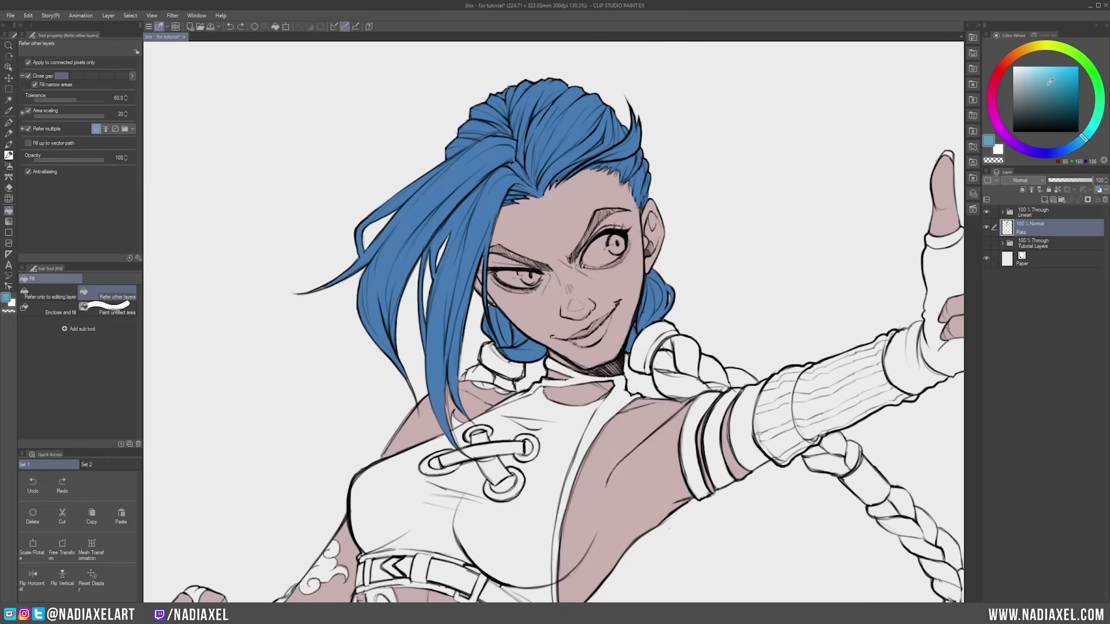
click(570, 120)
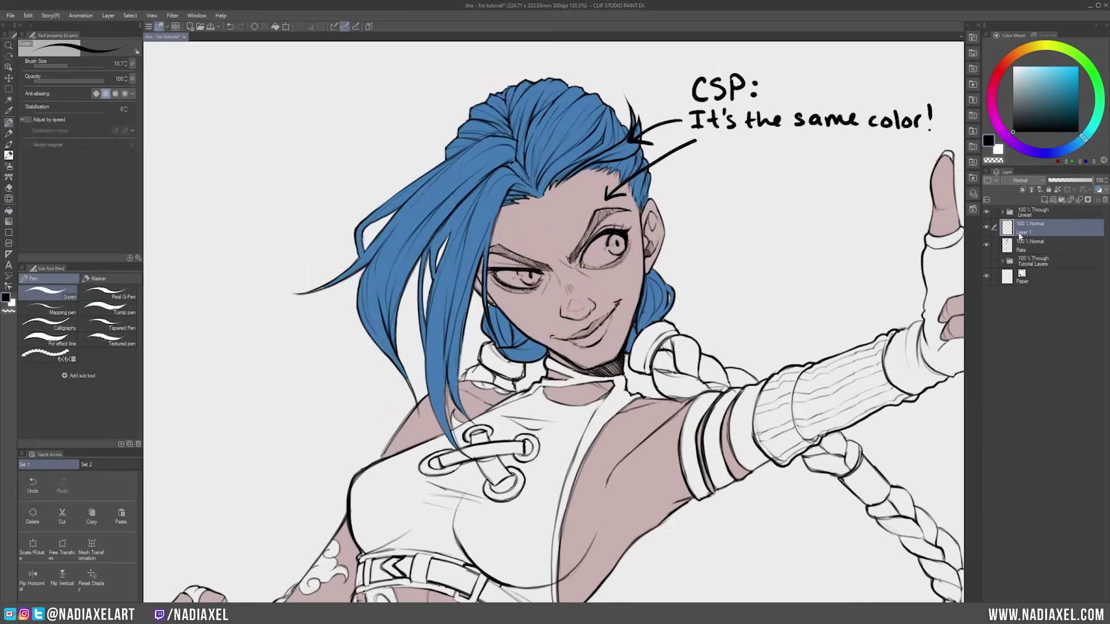
Delete the handwritten note layer, then fill the front hair with a light cyan blue.
click(1104, 199)
key(g)
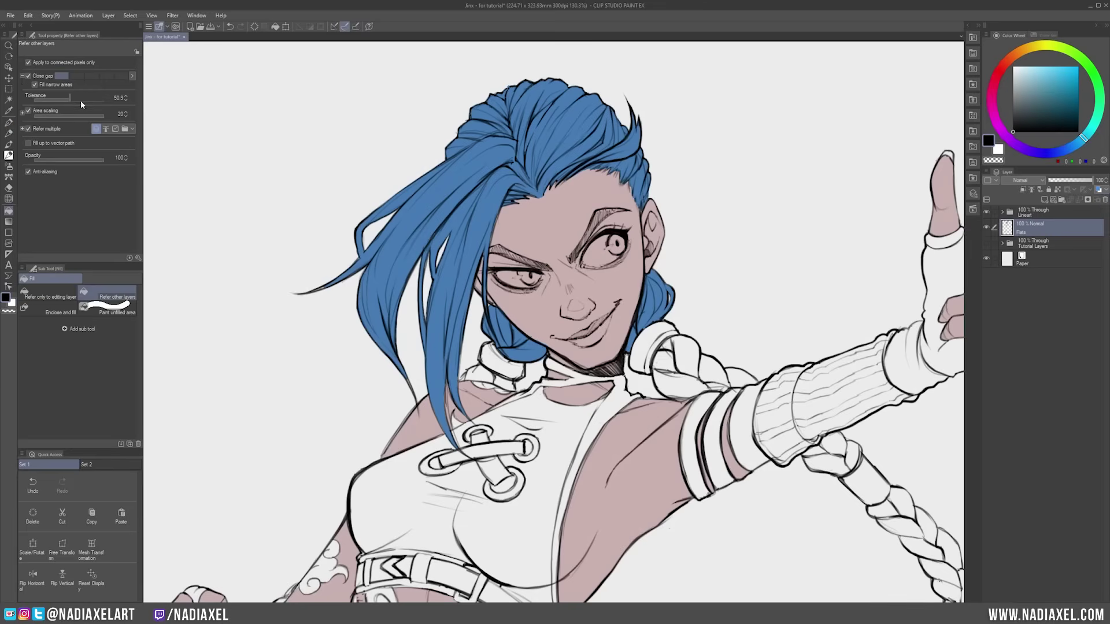
alt+click(581, 110)
drag(1074, 148, 1081, 140)
click(1049, 73)
click(577, 109)
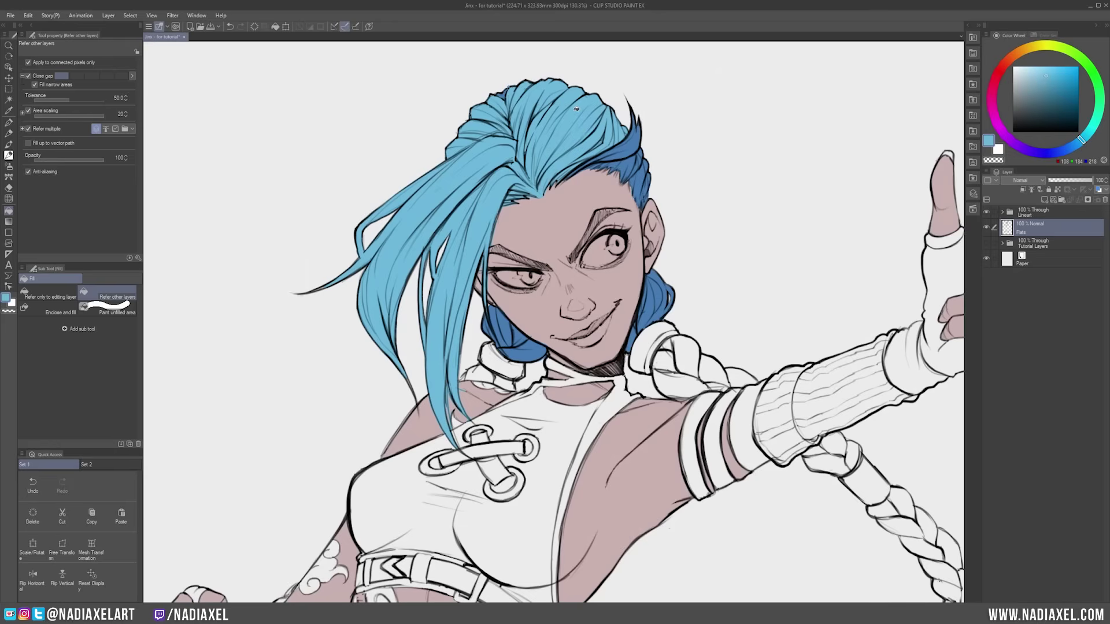
Undo the partial and face-spilling fills, lower the tolerance slightly, and refill the hair light blue.
key(ctrl+z)
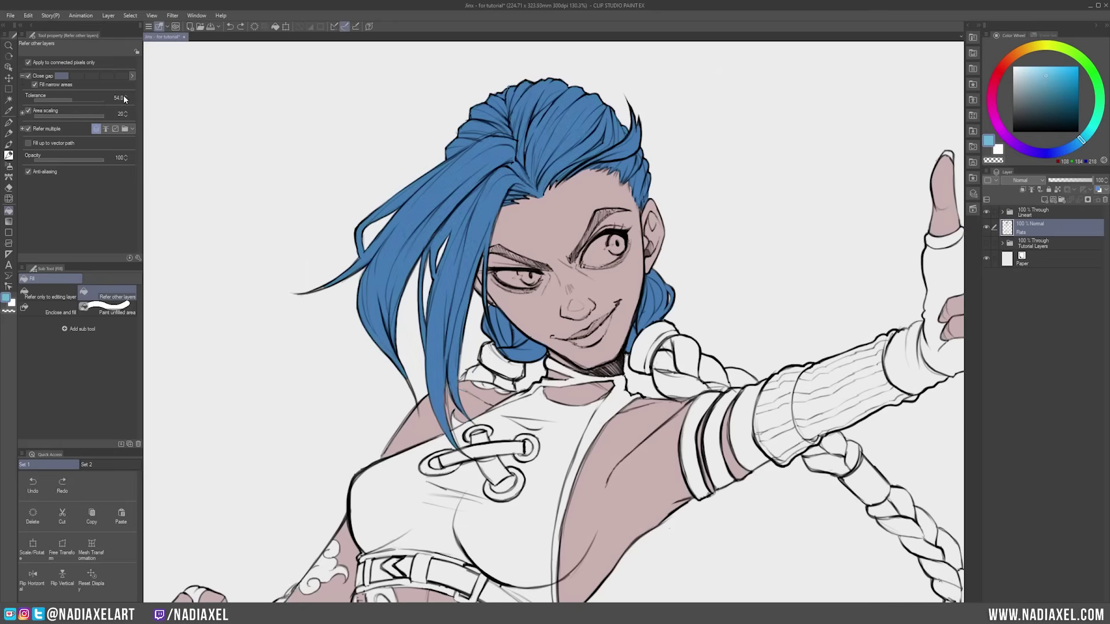
click(591, 103)
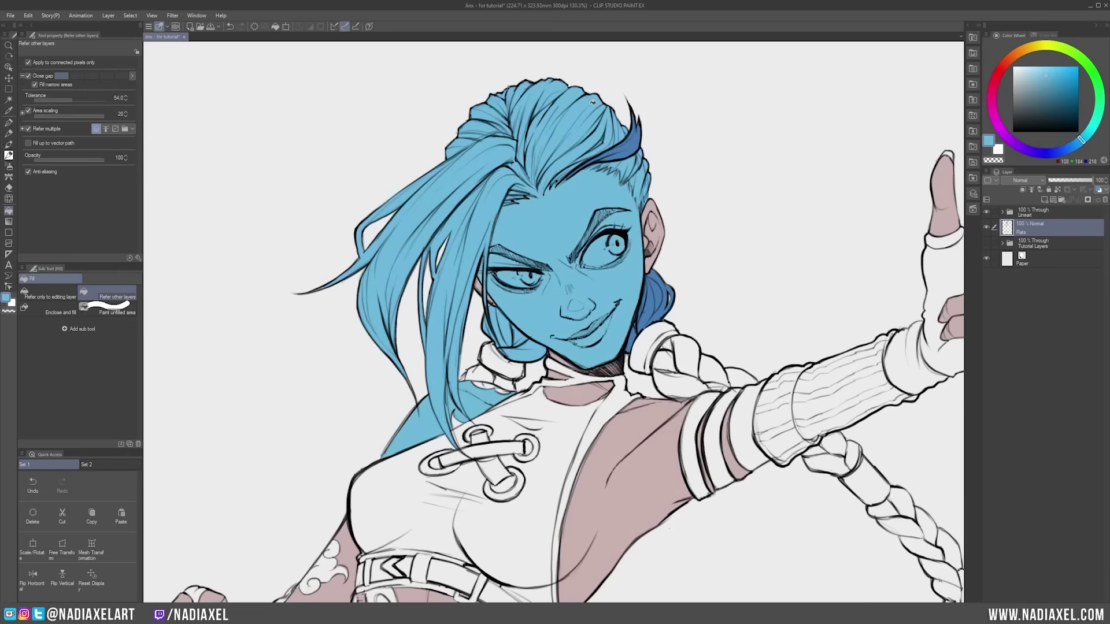
key(ctrl+z)
click(125, 99)
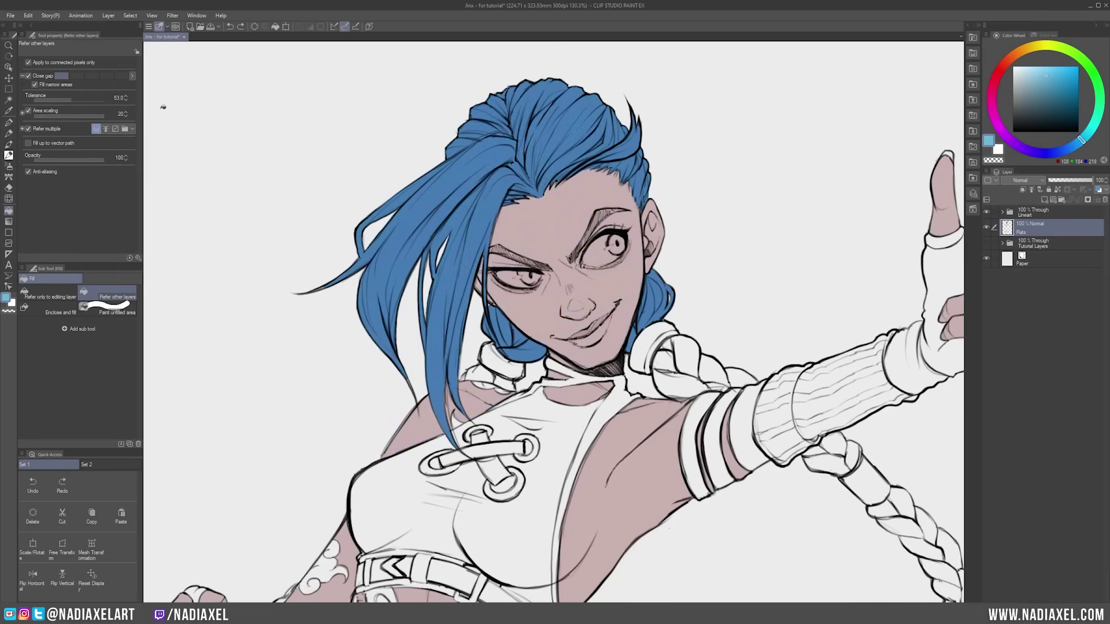
click(591, 98)
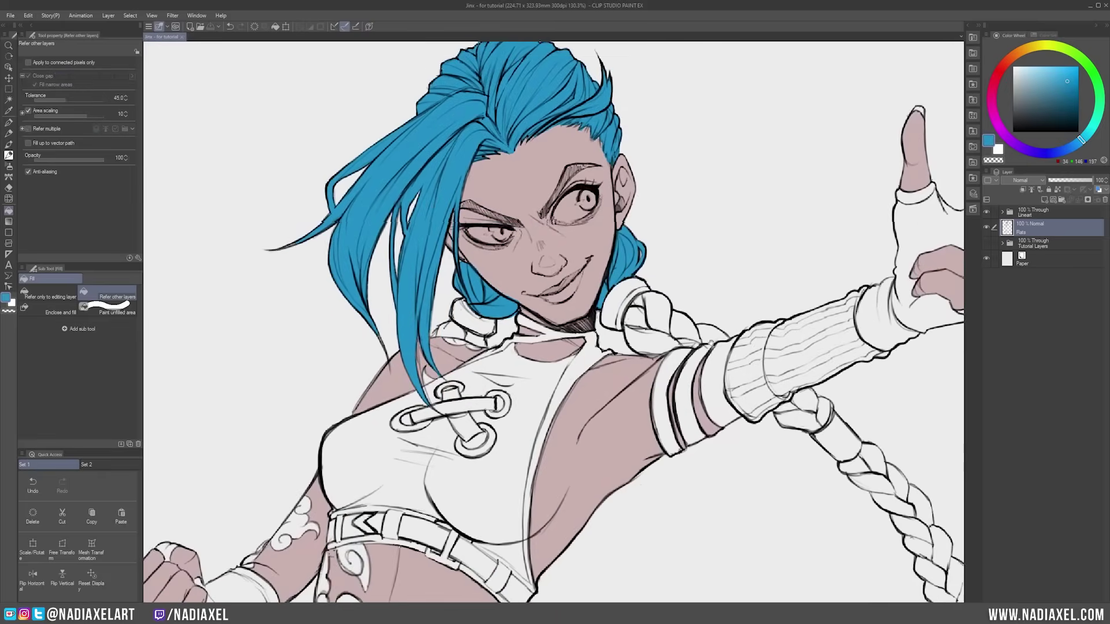
scroll(730, 293, down, 3)
scroll(729, 294, down, 3)
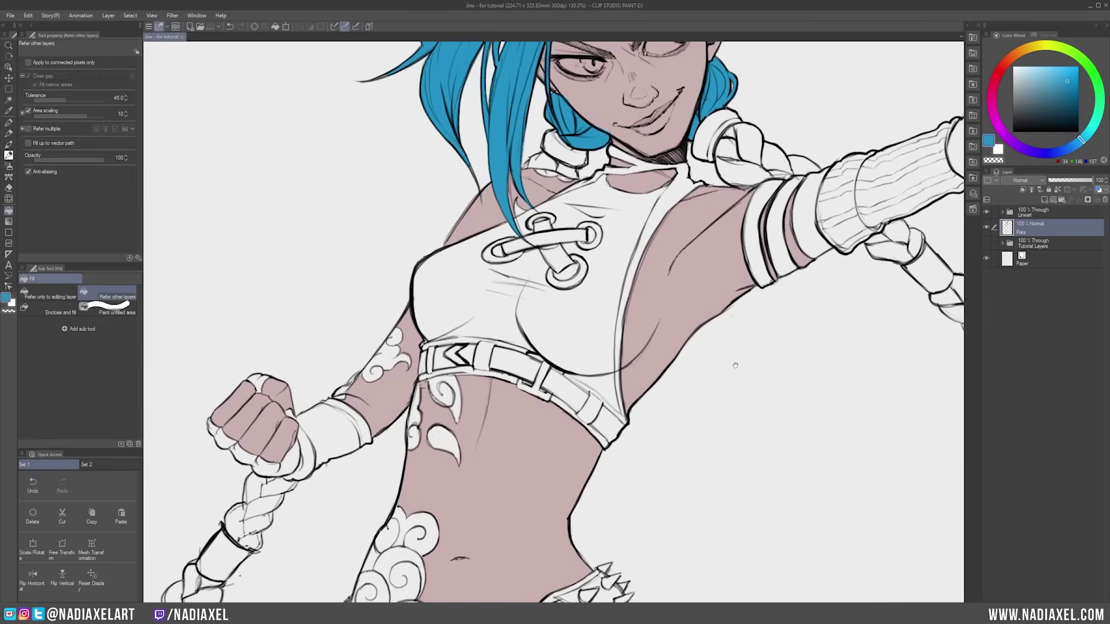
drag(723, 394, 584, 336)
scroll(718, 285, up, 2)
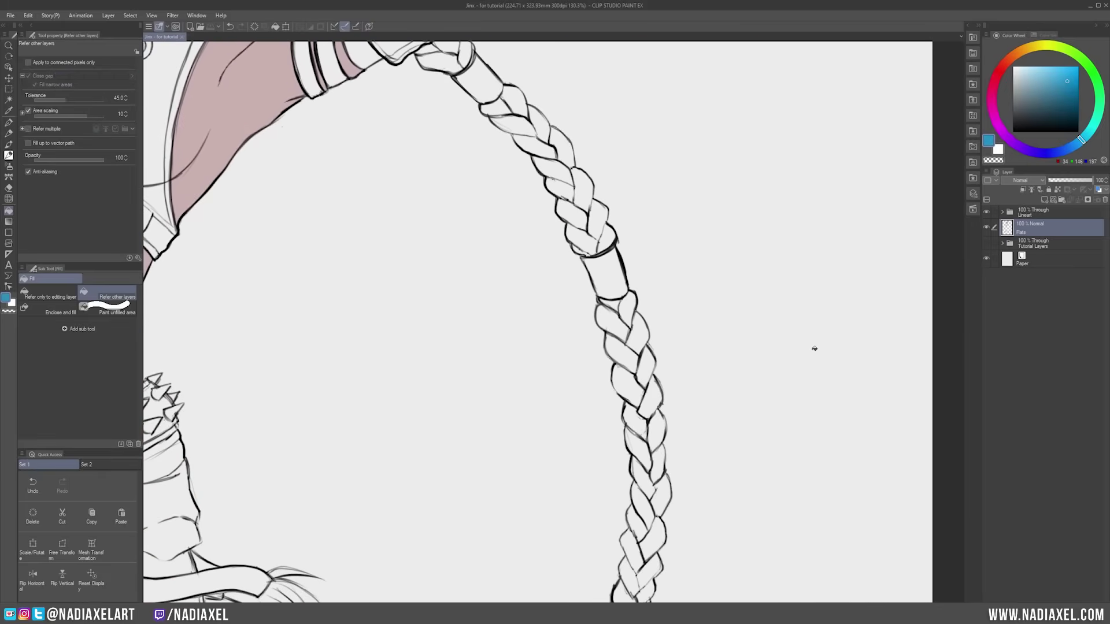
Draw a wavy G-pen stroke beside the braid and letter CRISP above it.
scroll(803, 349, up, 2)
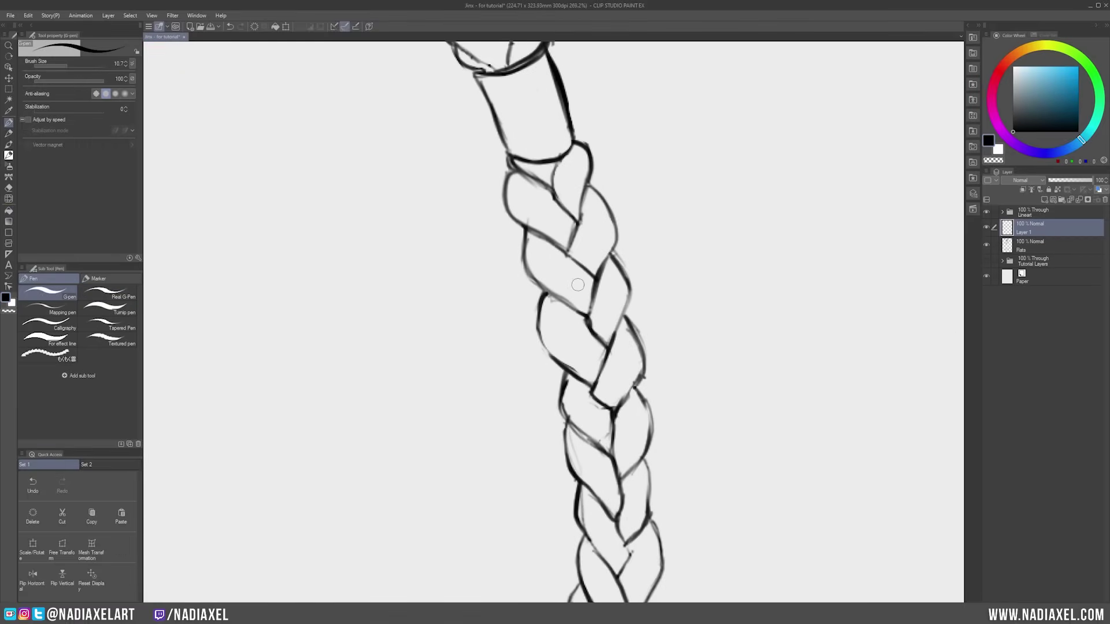
mouse_move(273, 157)
mouse_down()
mouse_move(283, 220)
mouse_move(276, 467)
mouse_up()
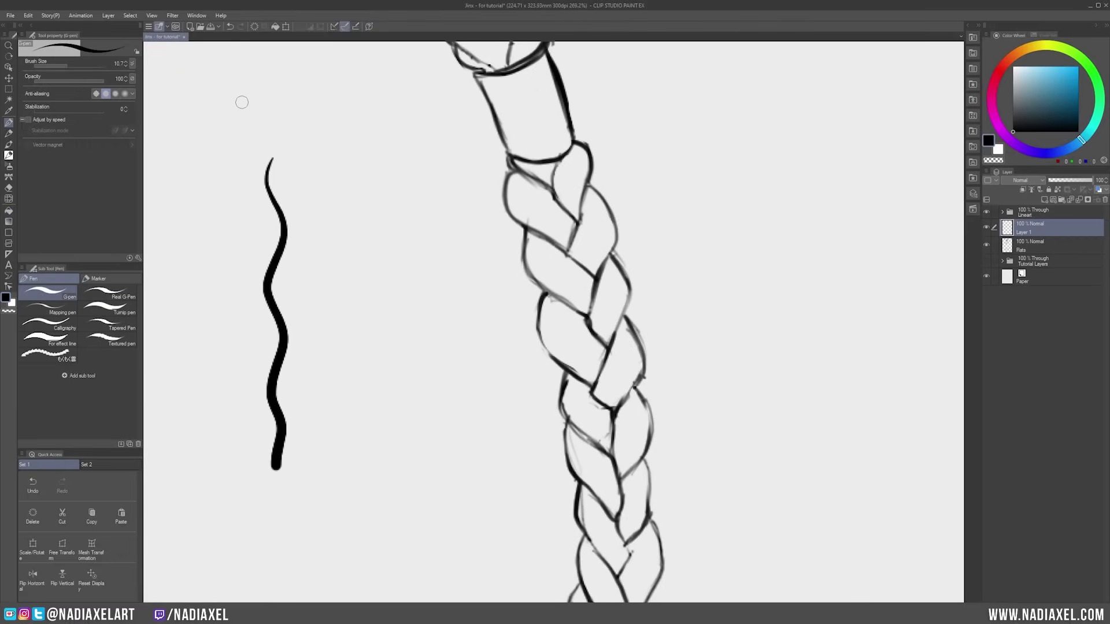
drag(245, 100, 243, 128)
drag(252, 102, 254, 126)
drag(255, 99, 274, 124)
drag(292, 92, 282, 123)
mouse_move(301, 93)
mouse_down()
mouse_move(302, 122)
mouse_move(296, 107)
mouse_up()
Draw a second stroke with the Main custom brush, labelled NOT CRISP with an arrow.
click(9, 155)
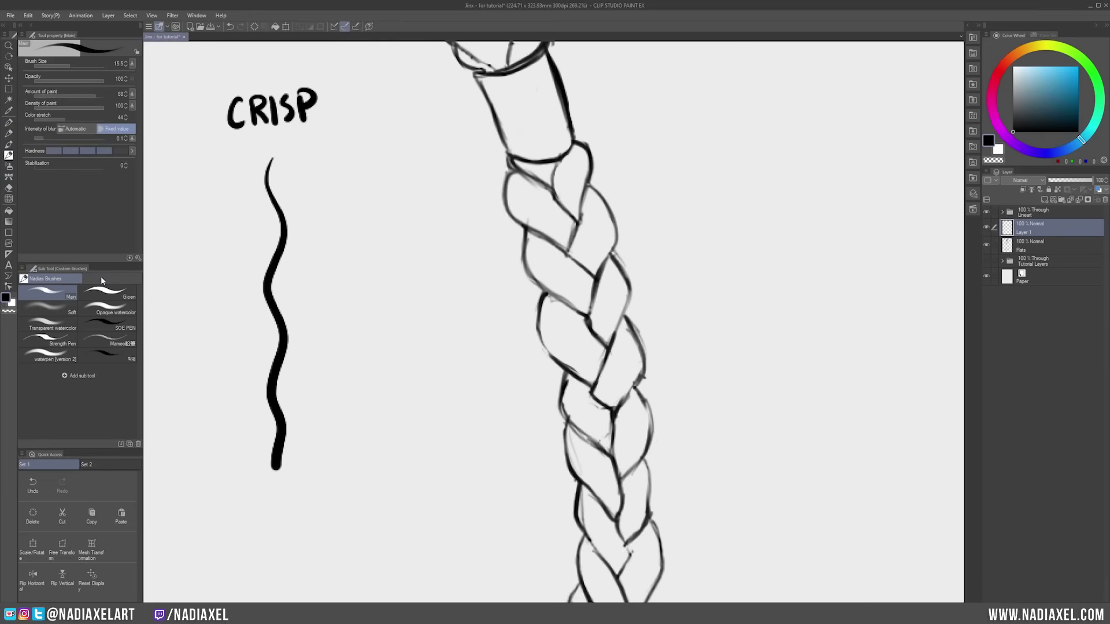
click(107, 292)
click(49, 293)
mouse_move(370, 156)
mouse_down()
mouse_move(369, 306)
mouse_move(386, 461)
mouse_up()
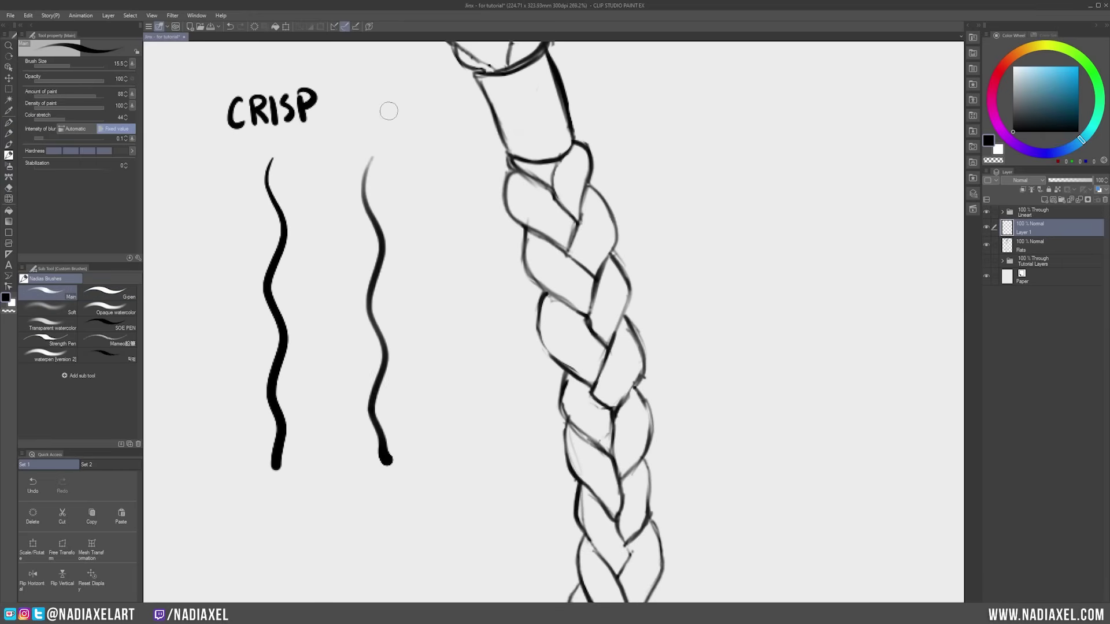
mouse_move(365, 99)
mouse_down()
mouse_move(365, 122)
mouse_move(383, 122)
mouse_up()
drag(396, 97, 430, 95)
drag(418, 97, 417, 124)
mouse_move(407, 145)
mouse_down()
mouse_move(404, 168)
mouse_move(426, 168)
mouse_up()
drag(435, 144, 444, 167)
drag(457, 146, 456, 169)
drag(457, 144, 458, 157)
drag(456, 174, 411, 223)
drag(411, 202, 433, 224)
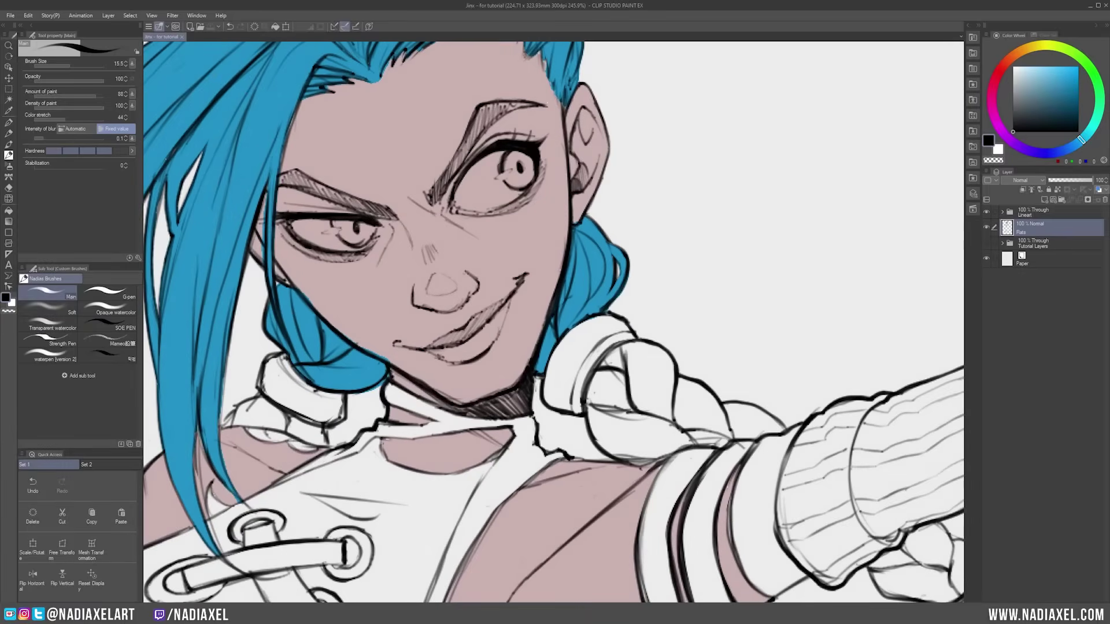
Try test strokes on the lips, neck and face, undoing each one.
mouse_move(479, 298)
mouse_down()
mouse_move(492, 312)
mouse_move(439, 320)
mouse_move(508, 301)
mouse_up()
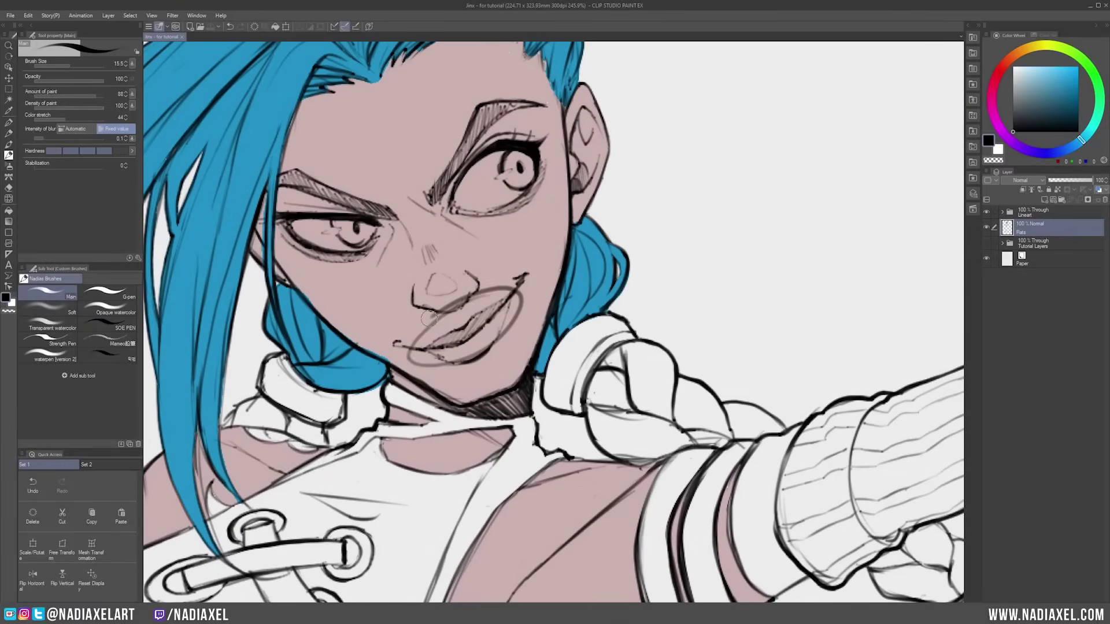
key(ctrl+z)
mouse_move(511, 370)
mouse_down()
mouse_move(445, 437)
mouse_move(520, 376)
mouse_up()
key(ctrl+z)
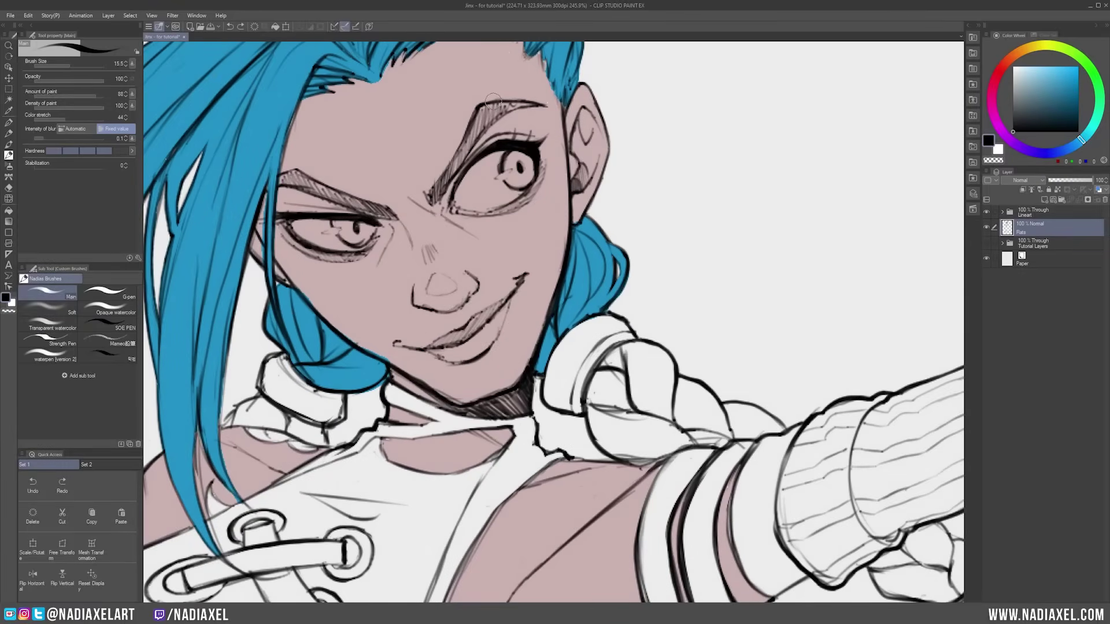
mouse_move(491, 101)
mouse_down()
mouse_move(512, 240)
mouse_move(489, 87)
mouse_up()
key(ctrl+z)
scroll(636, 321, down, 4)
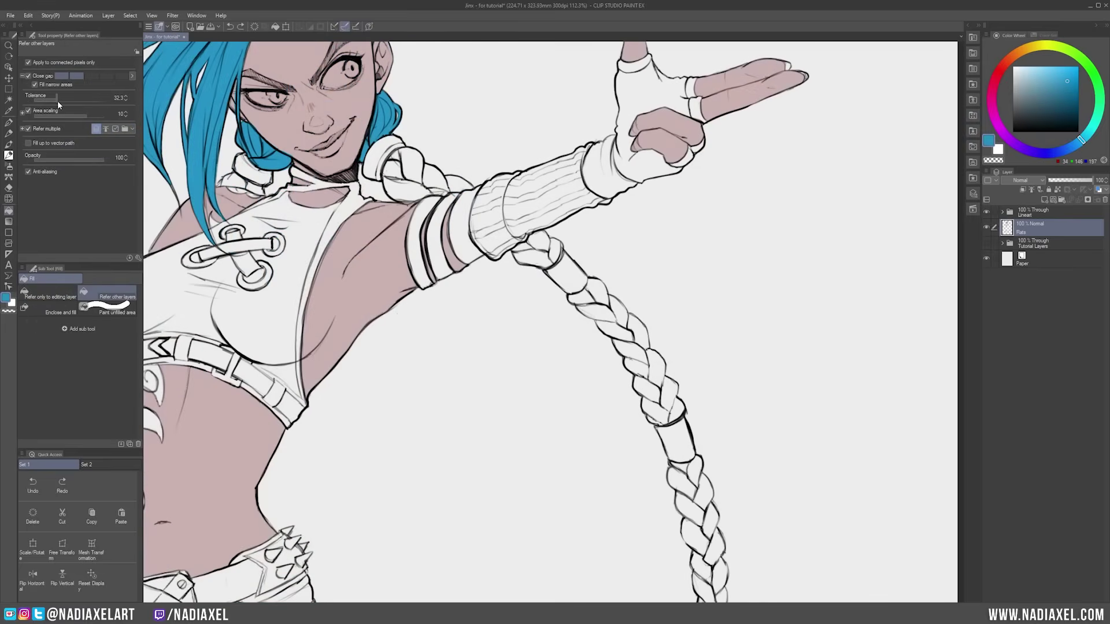
Raise fill tolerance to about 40 and fill the braid pieces blue, undoing the lower overflow.
drag(57, 101, 63, 102)
click(623, 318)
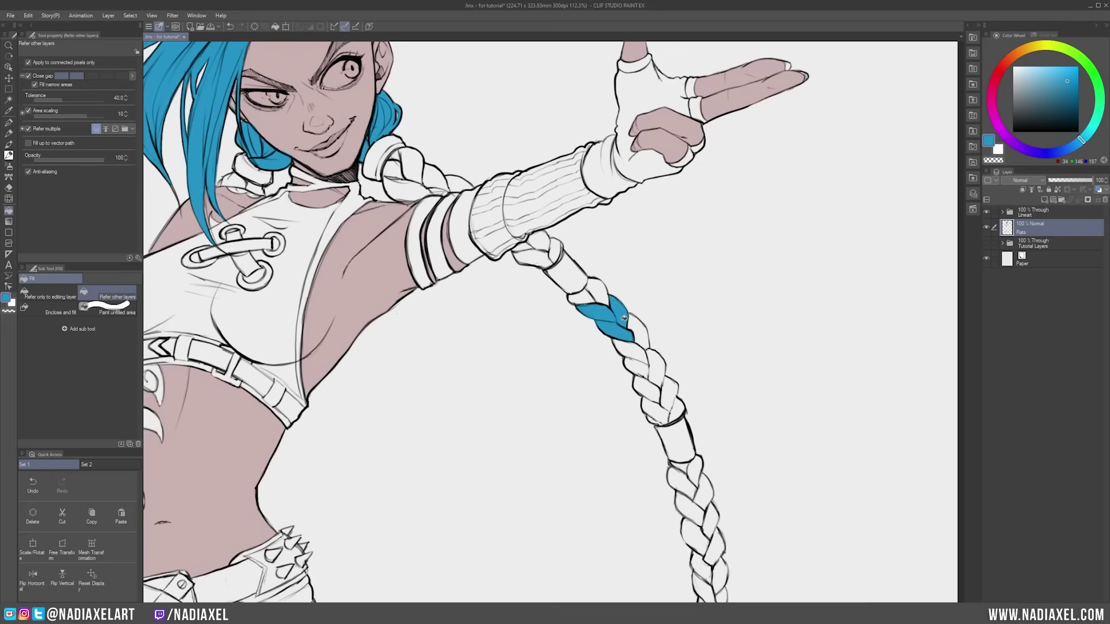
click(598, 290)
click(581, 296)
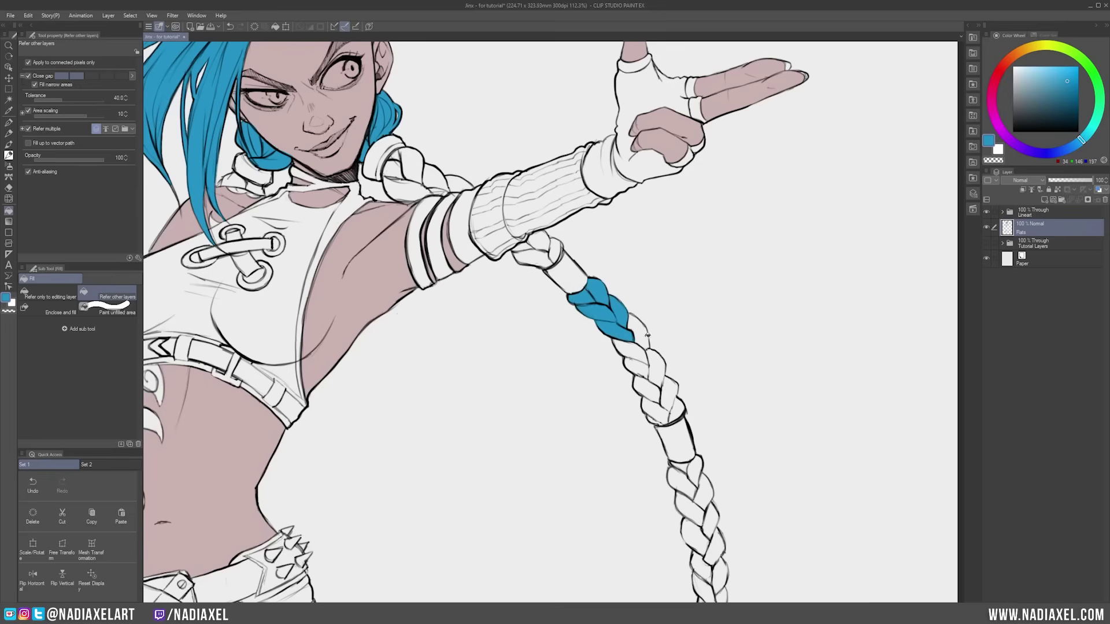
click(643, 341)
click(647, 354)
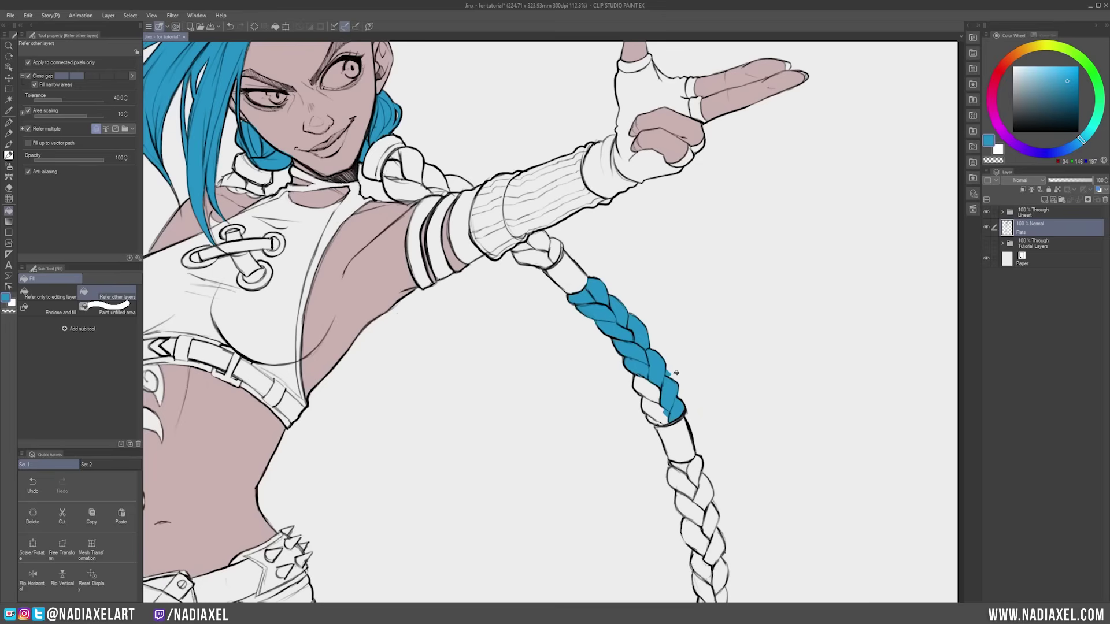
key(ctrl+z)
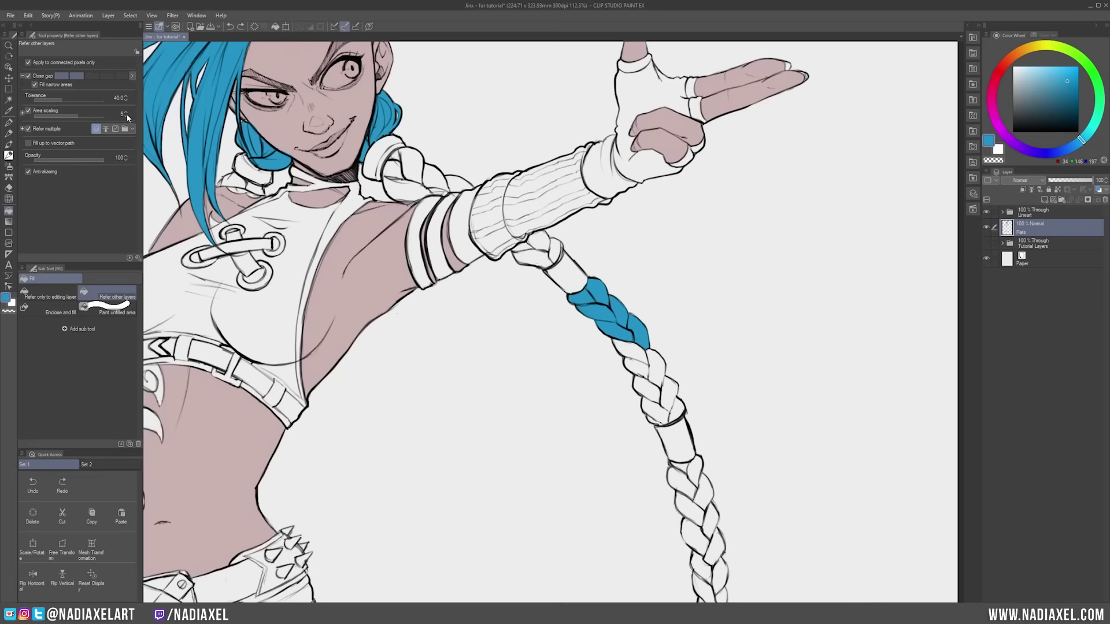
Lower area scaling to 5 and fill the remaining lower braid pieces blue.
click(125, 115)
click(125, 115)
click(126, 116)
click(680, 362)
click(644, 390)
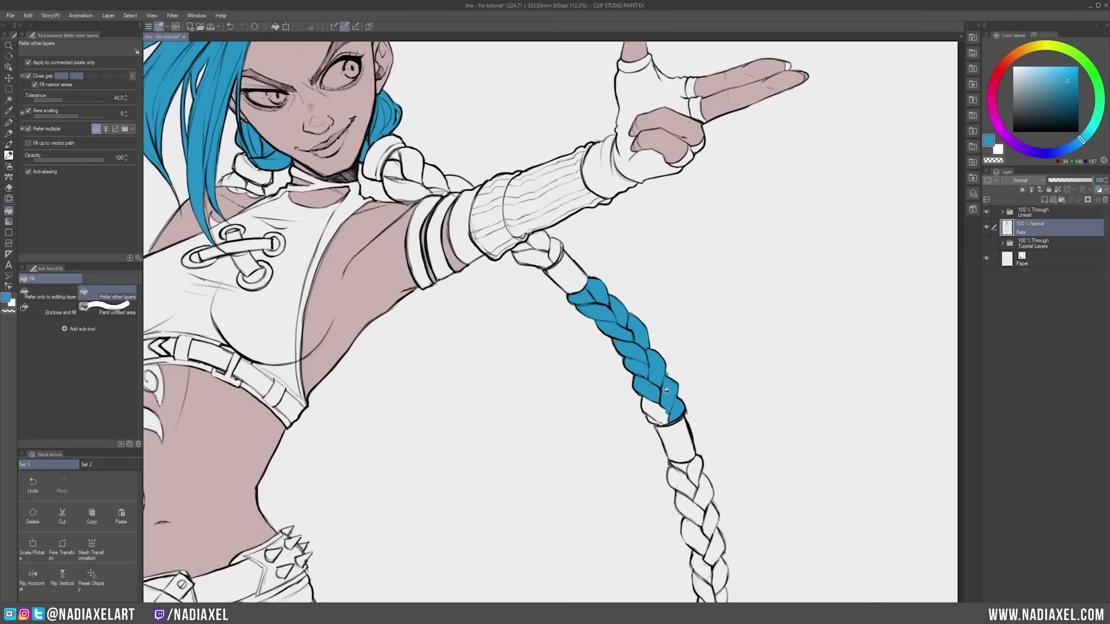
click(655, 411)
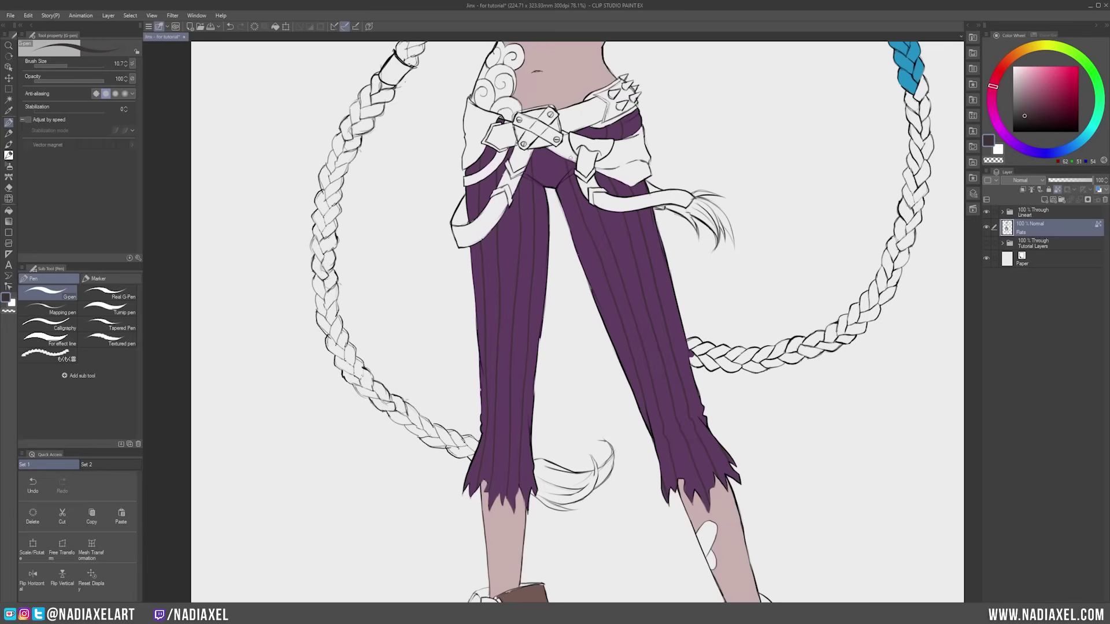
Try filling the pants dark brown with the Fill tool, then undo it.
click(567, 168)
key(g)
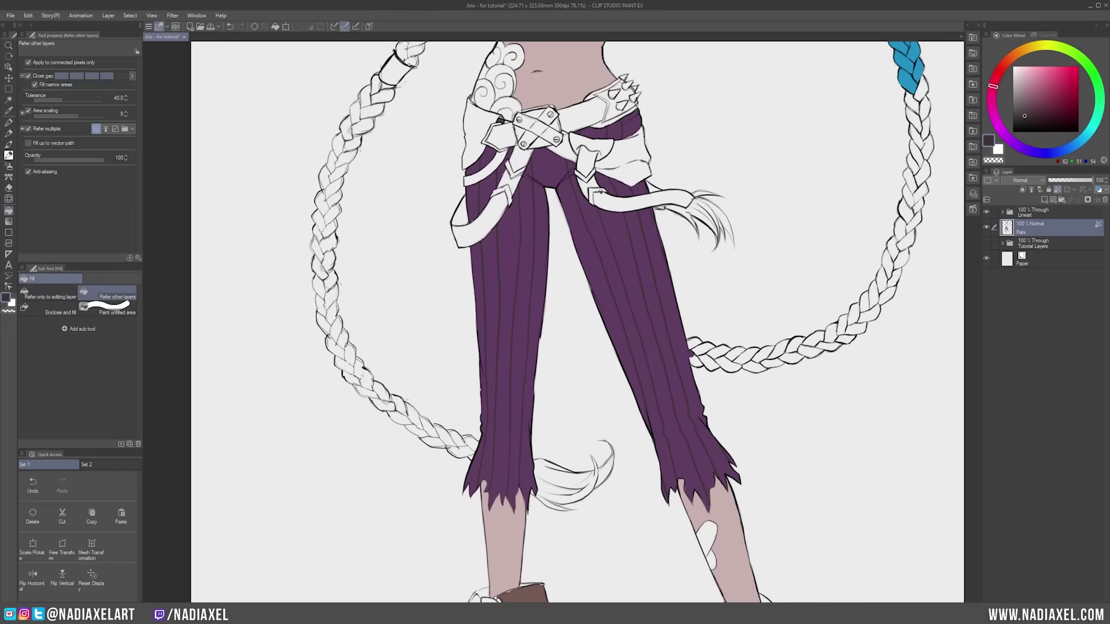
click(609, 240)
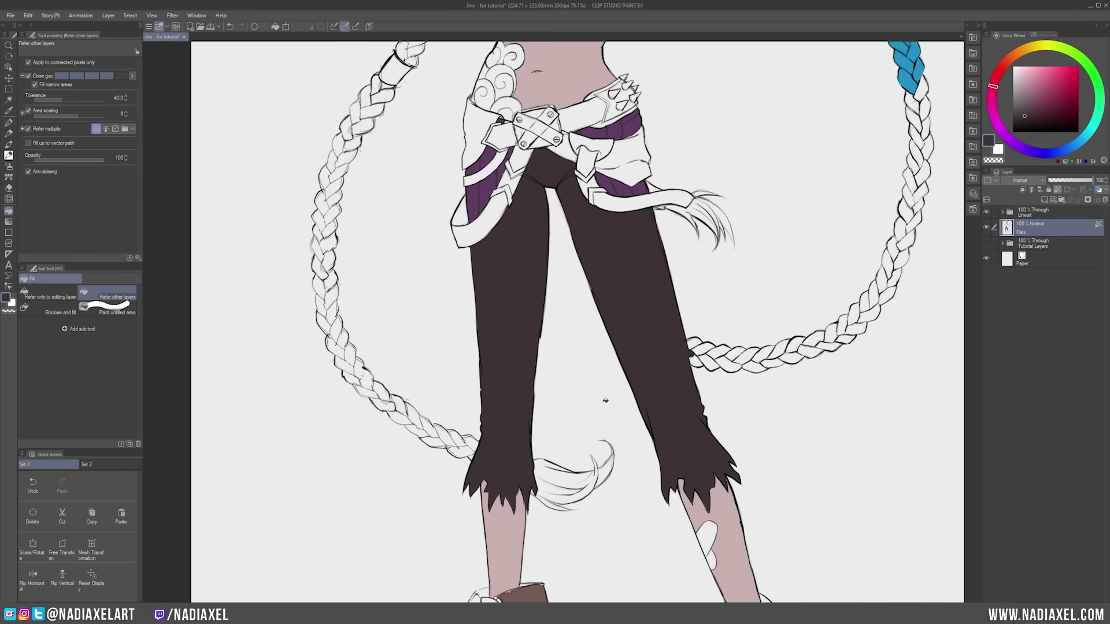
key(ctrl+z)
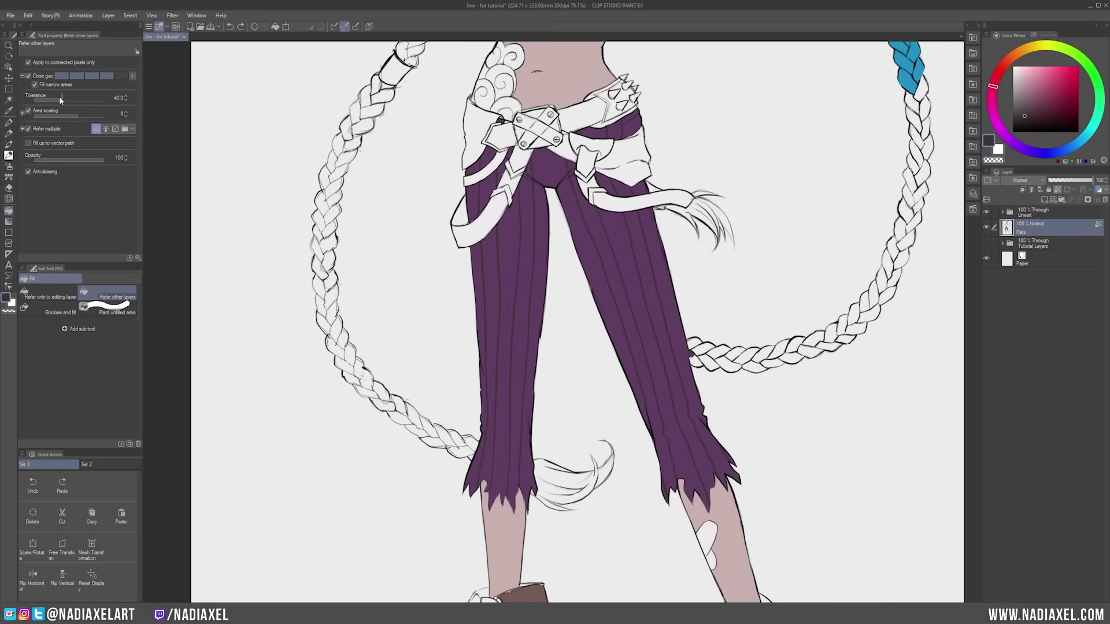
At fill tolerance 25, fill the dark stripes on both pant legs and right hip; add a red note.
drag(49, 97, 41, 97)
click(531, 246)
click(494, 282)
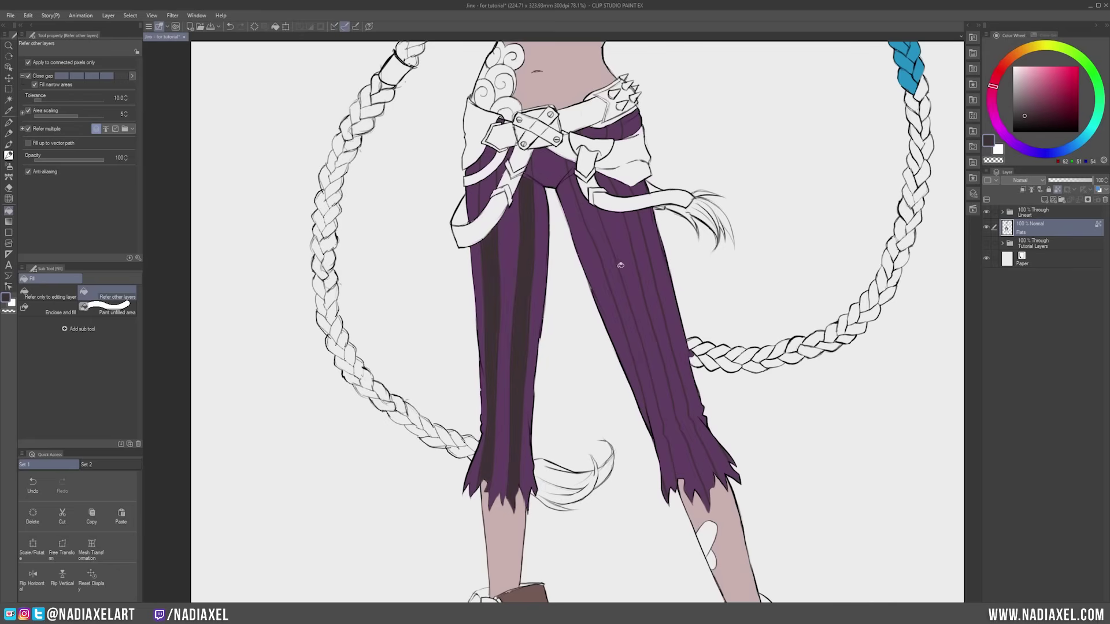
click(622, 295)
click(652, 282)
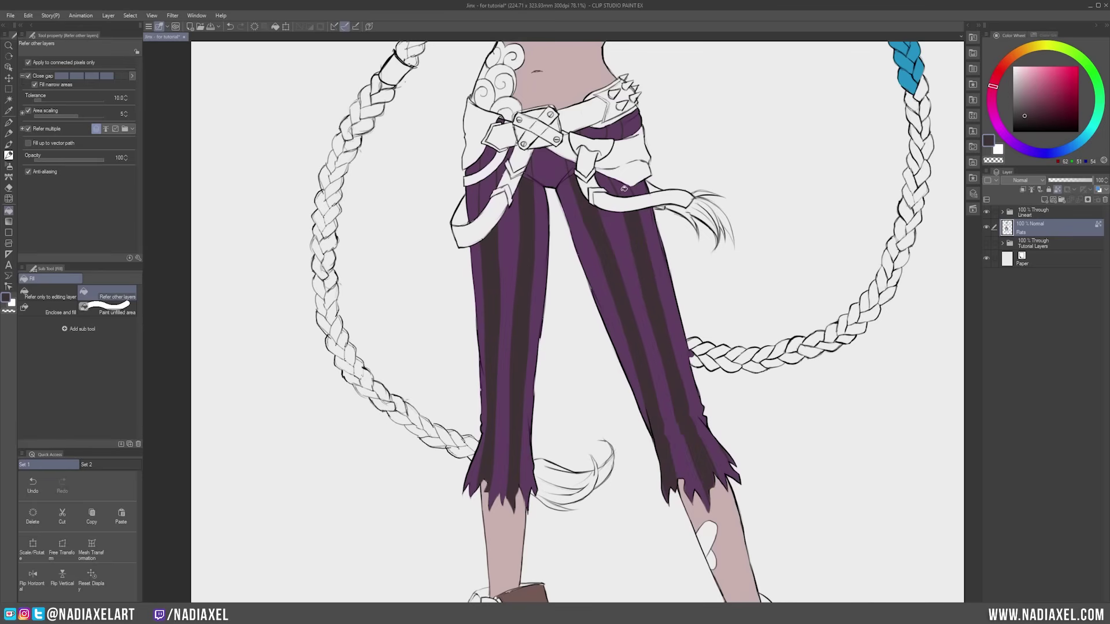
click(624, 188)
click(616, 132)
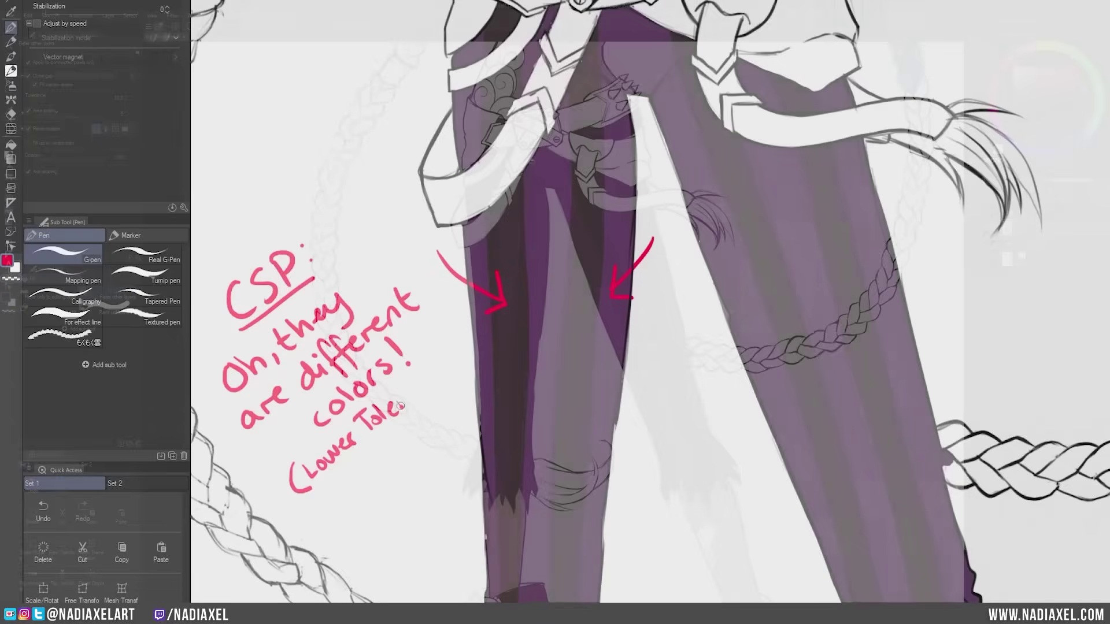
mouse_move(405, 400)
mouse_down()
mouse_move(454, 350)
mouse_move(455, 370)
mouse_up()
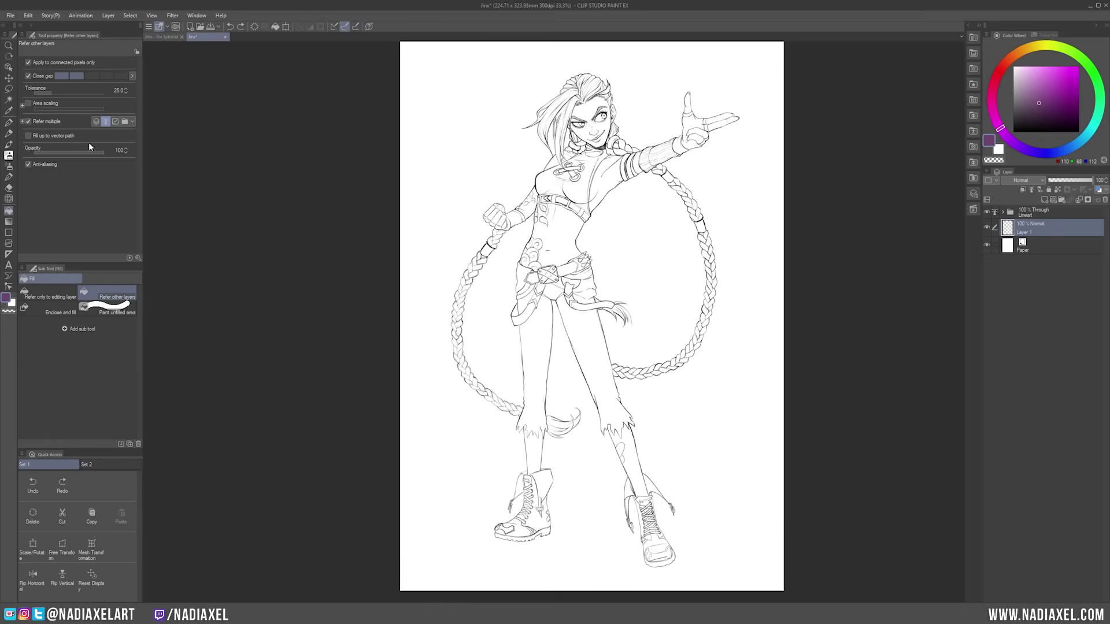
Fill the left leg purple with area scaling at 20, then undo the result.
key(ctrl+plus)
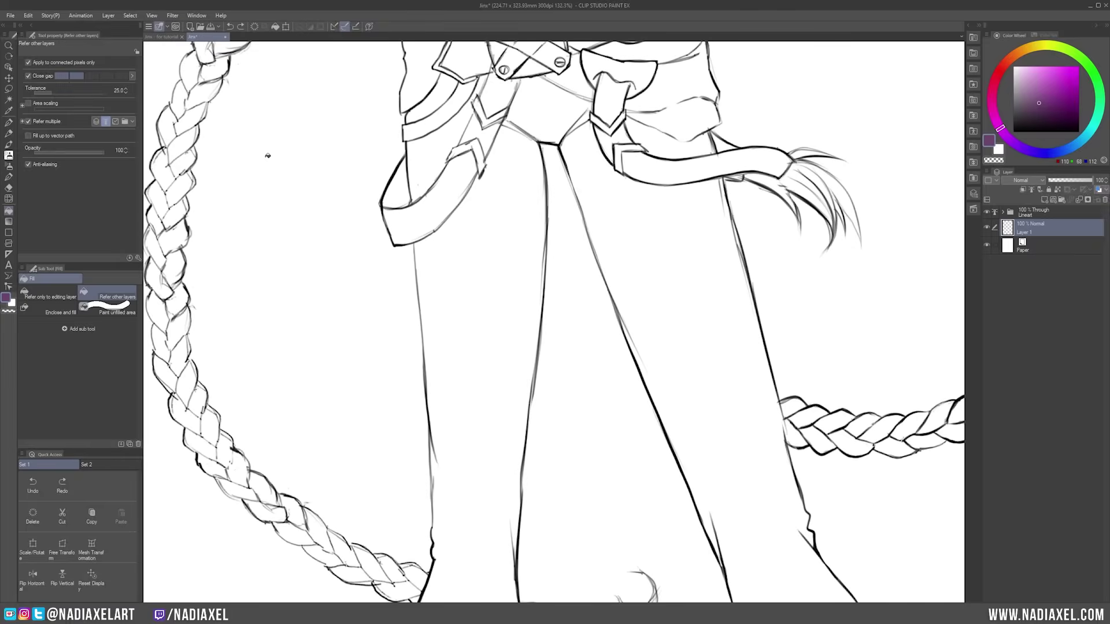
click(28, 103)
drag(93, 109, 133, 117)
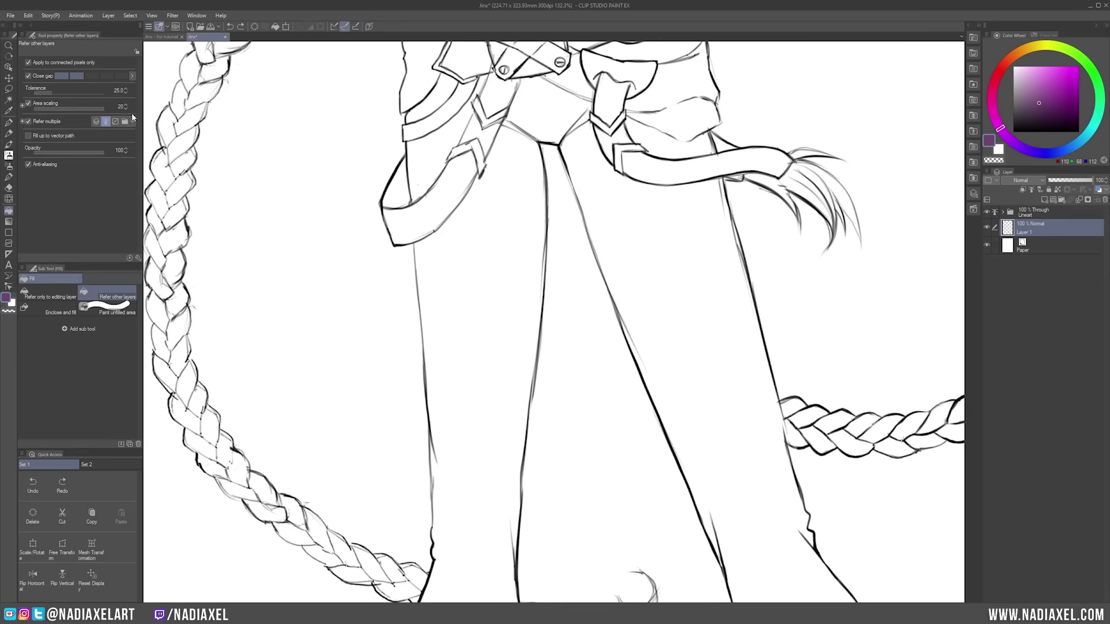
click(491, 220)
scroll(493, 216, up, 5)
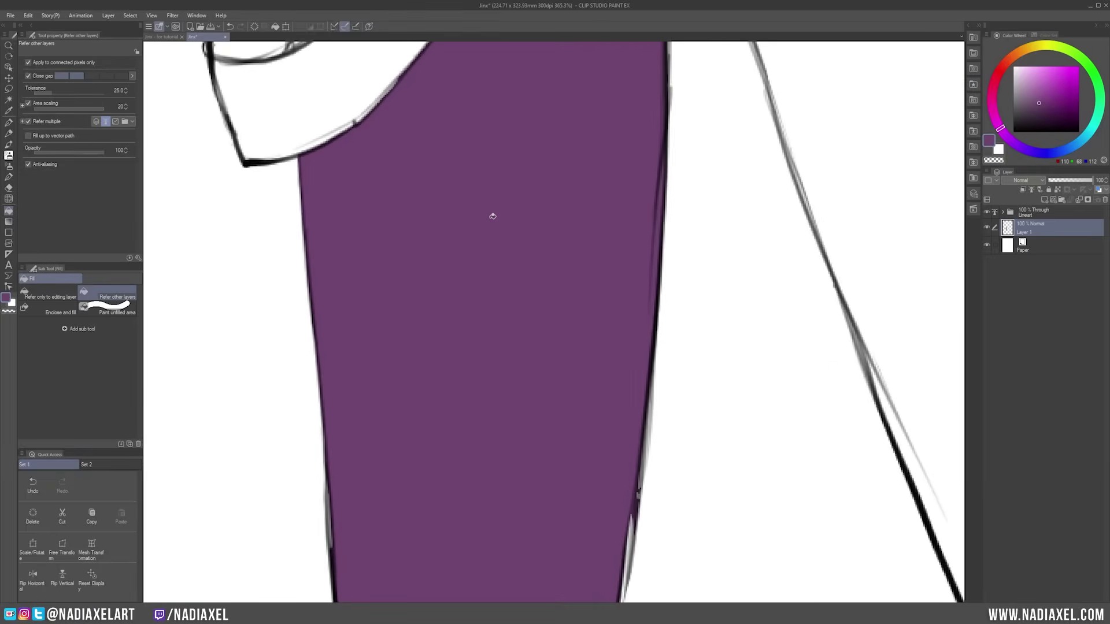
click(33, 486)
Refill the left leg purple with area scaling off and zoom to inspect the edge.
click(28, 104)
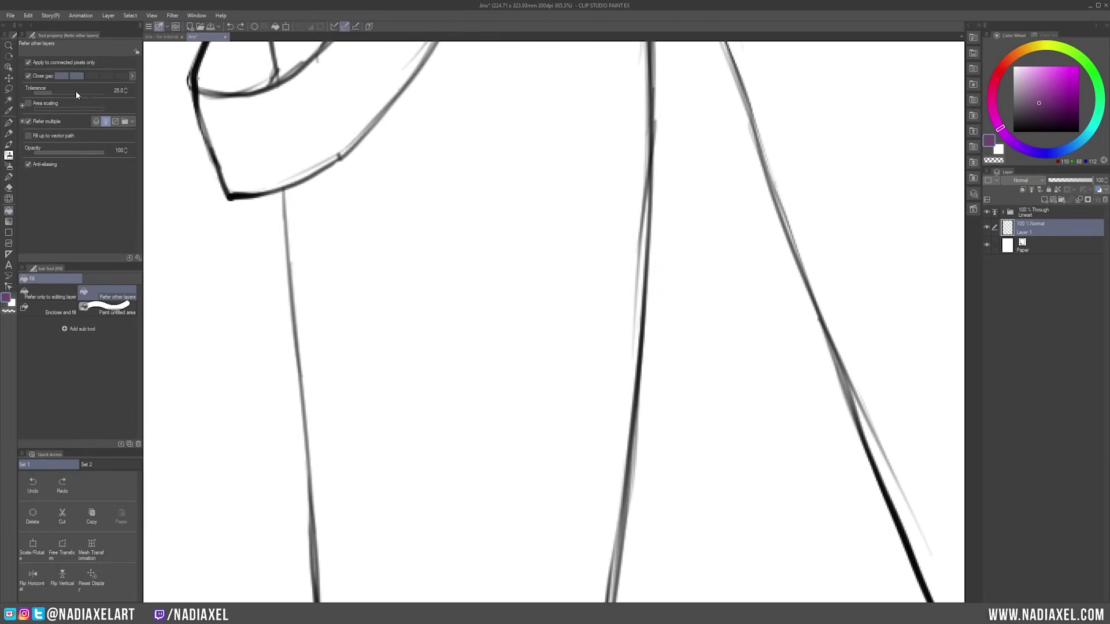
click(488, 202)
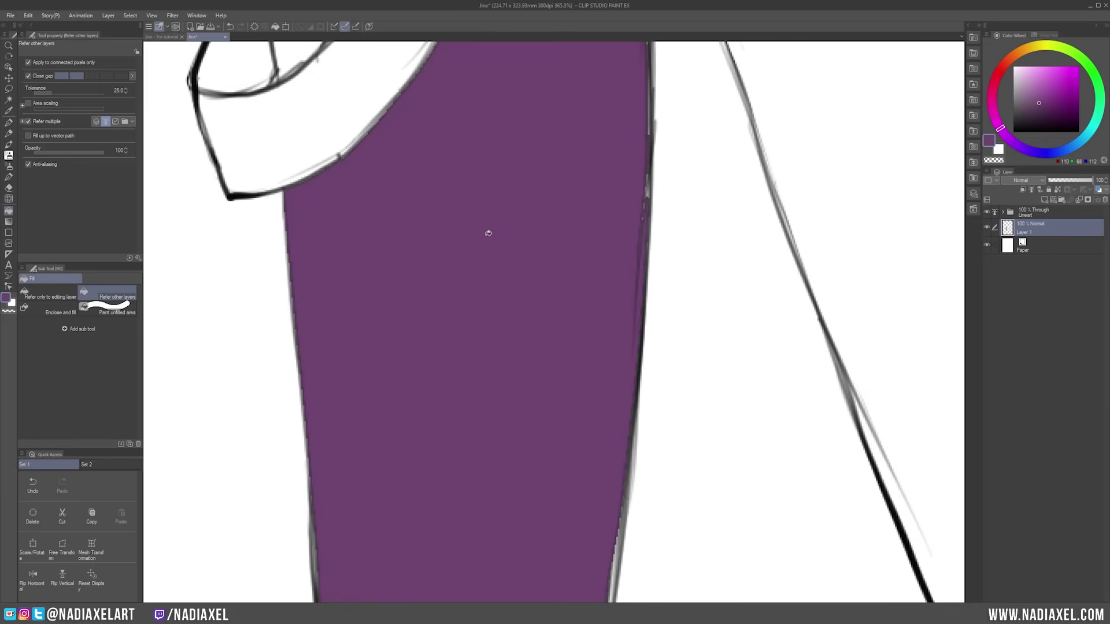
scroll(489, 233, up, 4)
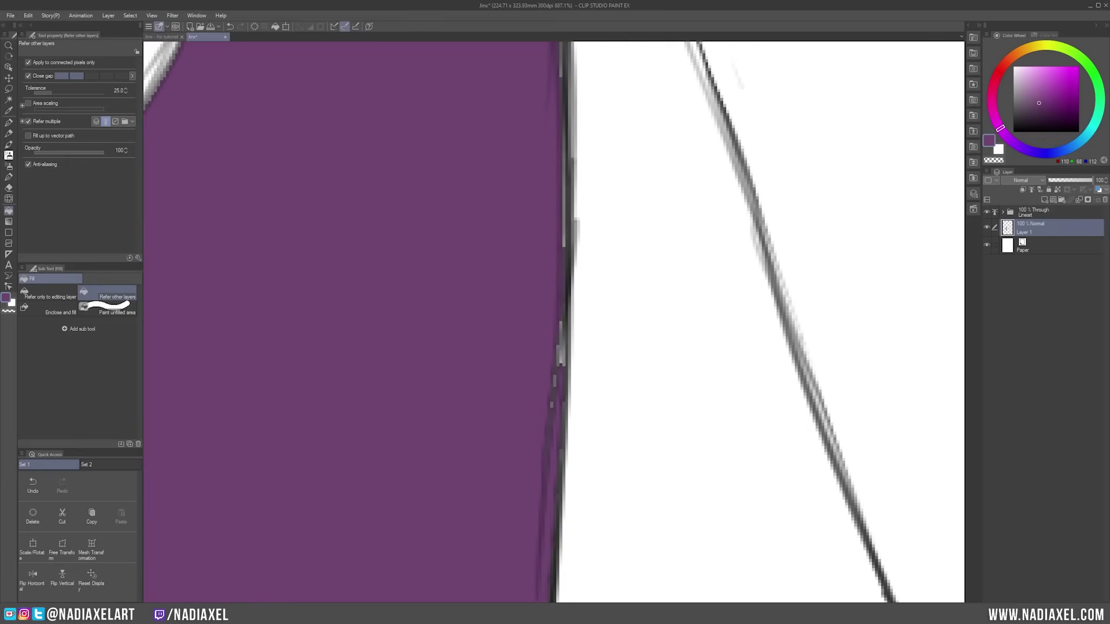
scroll(560, 318, down, 3)
scroll(497, 318, up, 3)
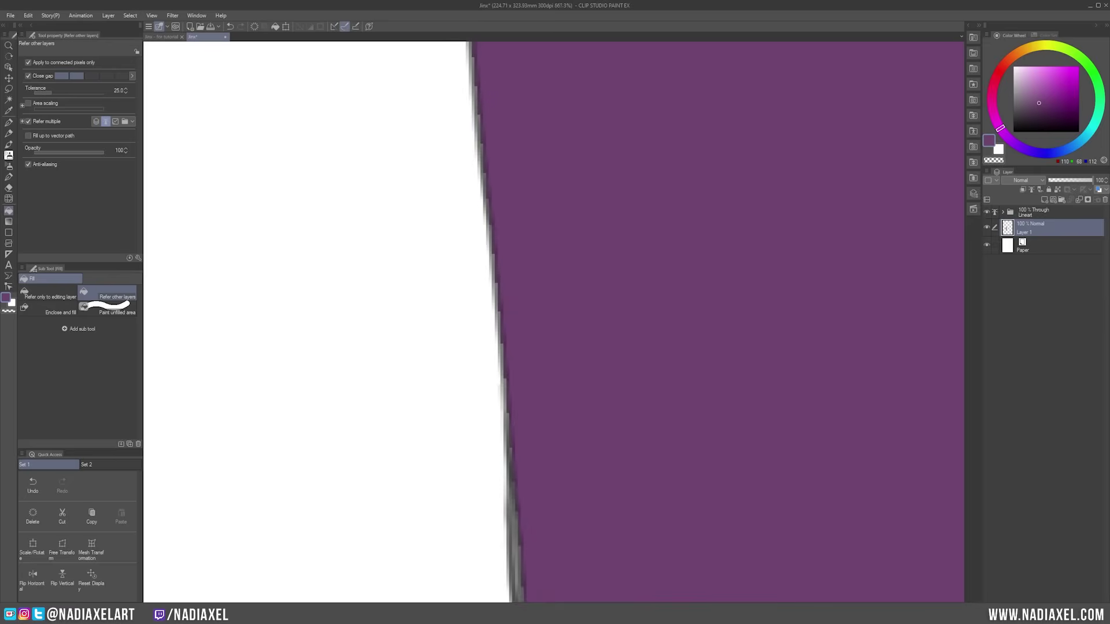
scroll(578, 318, down, 3)
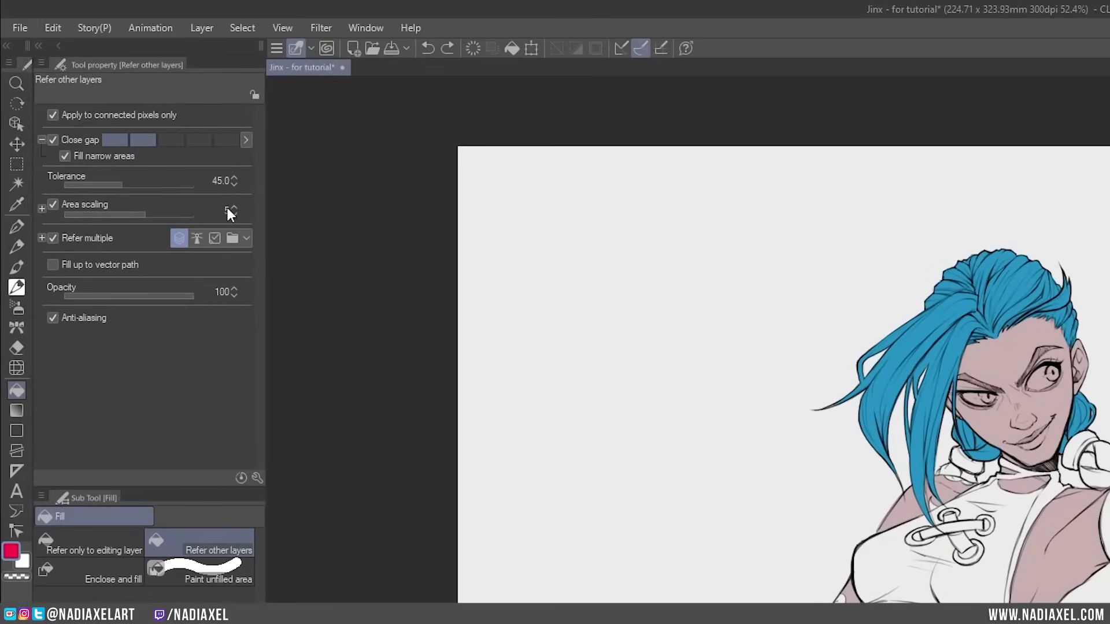
Set area scaling to 10 with 'To darkest pixel' mode and write 'CSP:' beside the leg.
drag(143, 216, 150, 217)
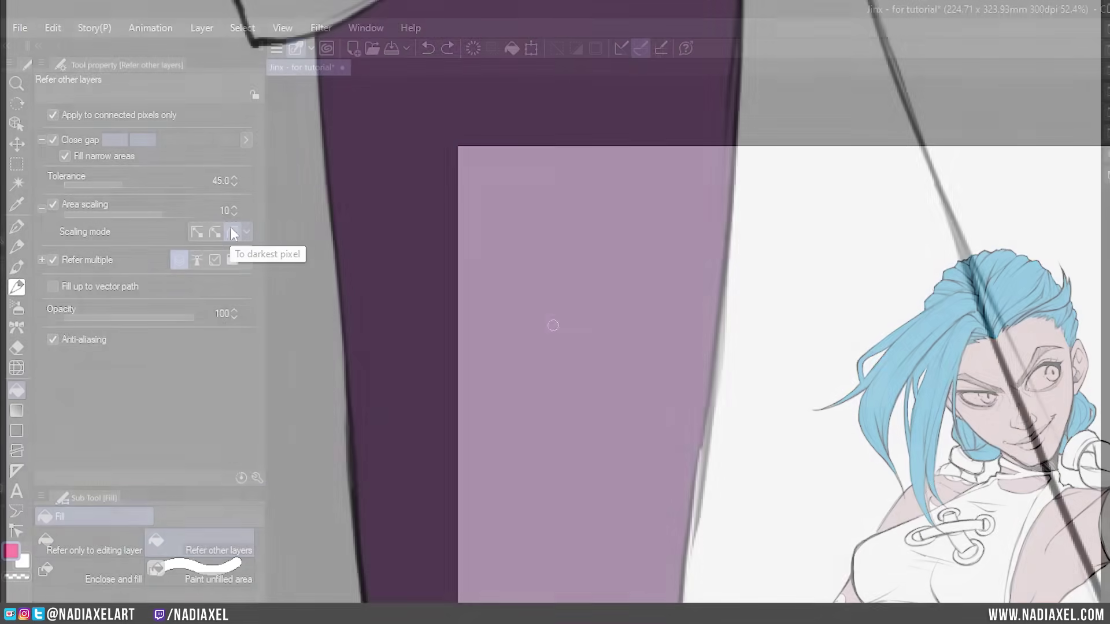
drag(97, 261, 95, 302)
mouse_move(121, 261)
mouse_down()
mouse_move(107, 267)
mouse_move(103, 303)
mouse_up()
drag(134, 307, 137, 287)
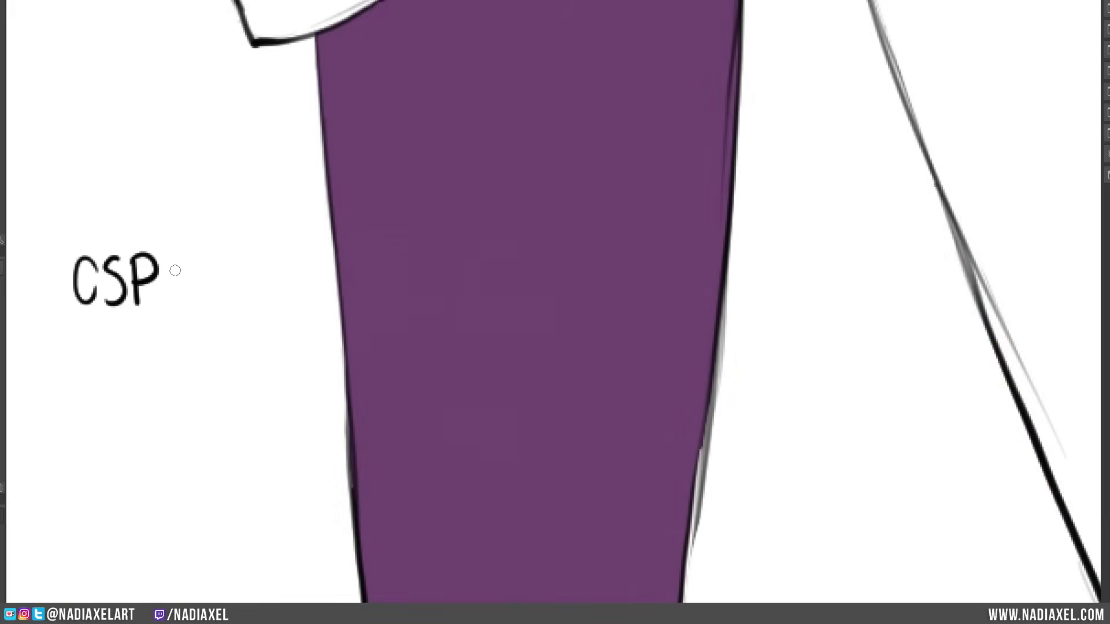
click(177, 272)
click(177, 295)
Handwrite the note explaining that the fill expands up to the darkest line pixel.
drag(36, 331, 33, 333)
mouse_move(50, 330)
mouse_down()
mouse_move(84, 358)
mouse_move(118, 331)
mouse_move(124, 356)
mouse_up()
click(85, 358)
drag(147, 338, 138, 354)
drag(153, 330, 205, 352)
drag(222, 323, 230, 351)
mouse_move(239, 341)
mouse_down()
mouse_move(257, 351)
mouse_move(298, 331)
mouse_up()
mouse_move(40, 386)
mouse_down()
mouse_move(115, 398)
mouse_move(151, 370)
mouse_up()
mouse_move(171, 384)
mouse_down()
mouse_move(173, 412)
mouse_move(203, 399)
mouse_up()
drag(208, 384, 260, 399)
drag(269, 371, 300, 398)
drag(55, 417, 47, 450)
mouse_move(70, 433)
mouse_down()
mouse_move(94, 451)
mouse_move(142, 451)
mouse_up()
drag(152, 429, 155, 449)
Finish the words 'darkest pixel' and draw arrows to the leg's left and right edges.
drag(146, 433, 161, 431)
drag(184, 434, 186, 466)
drag(186, 440, 228, 452)
drag(228, 436, 211, 452)
drag(231, 443, 243, 450)
mouse_move(249, 420)
mouse_down()
mouse_move(252, 451)
mouse_move(349, 448)
mouse_up()
drag(338, 438, 339, 460)
mouse_move(264, 261)
mouse_down()
mouse_move(334, 252)
mouse_move(326, 264)
mouse_up()
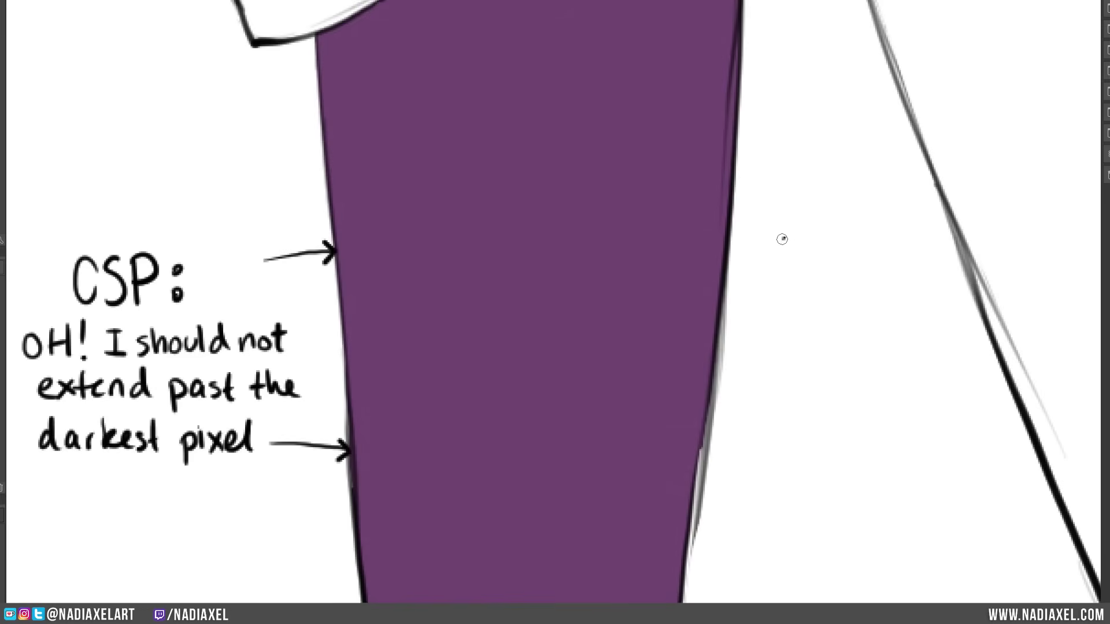
drag(782, 239, 723, 257)
drag(746, 246, 748, 273)
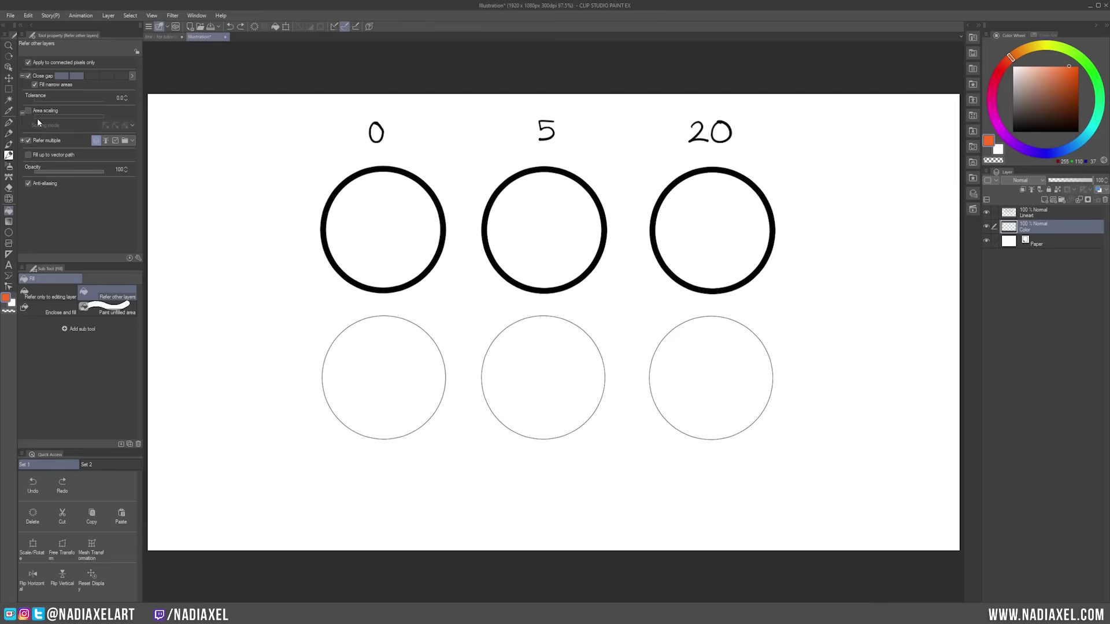
Fill the circle pairs orange at area scaling 0, 5 and 20.
click(386, 216)
click(380, 362)
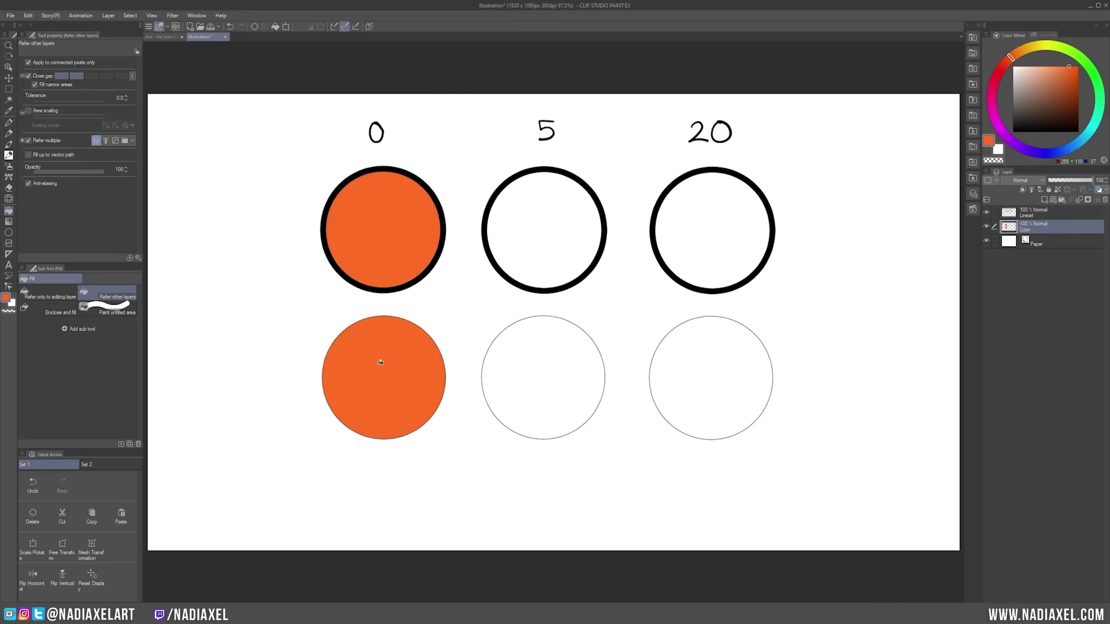
click(28, 111)
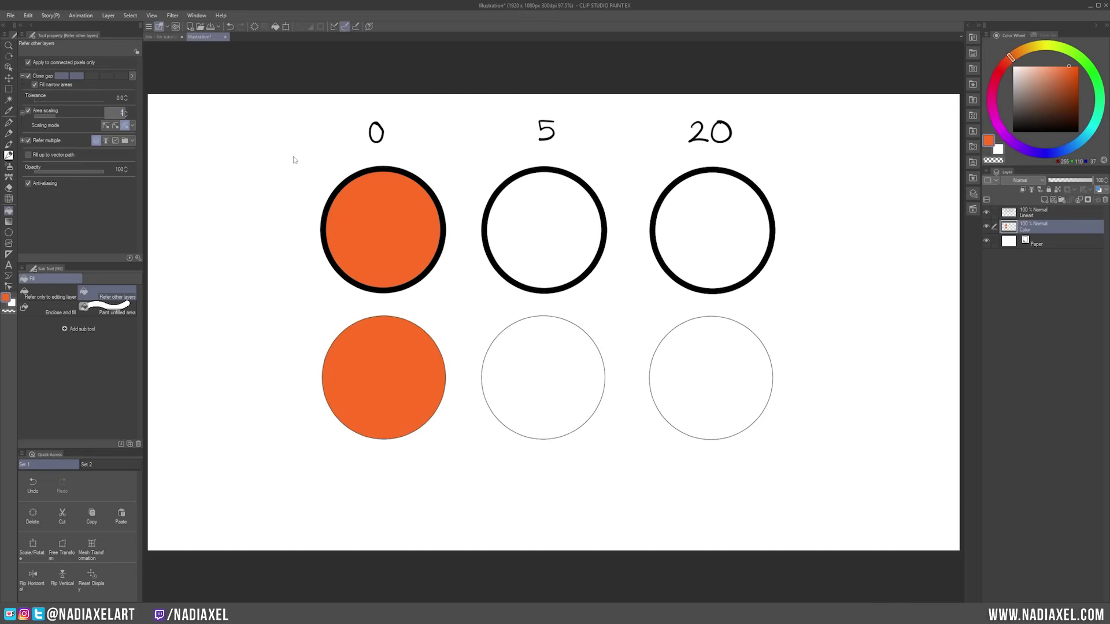
text(5)
key(Return)
click(539, 213)
click(542, 376)
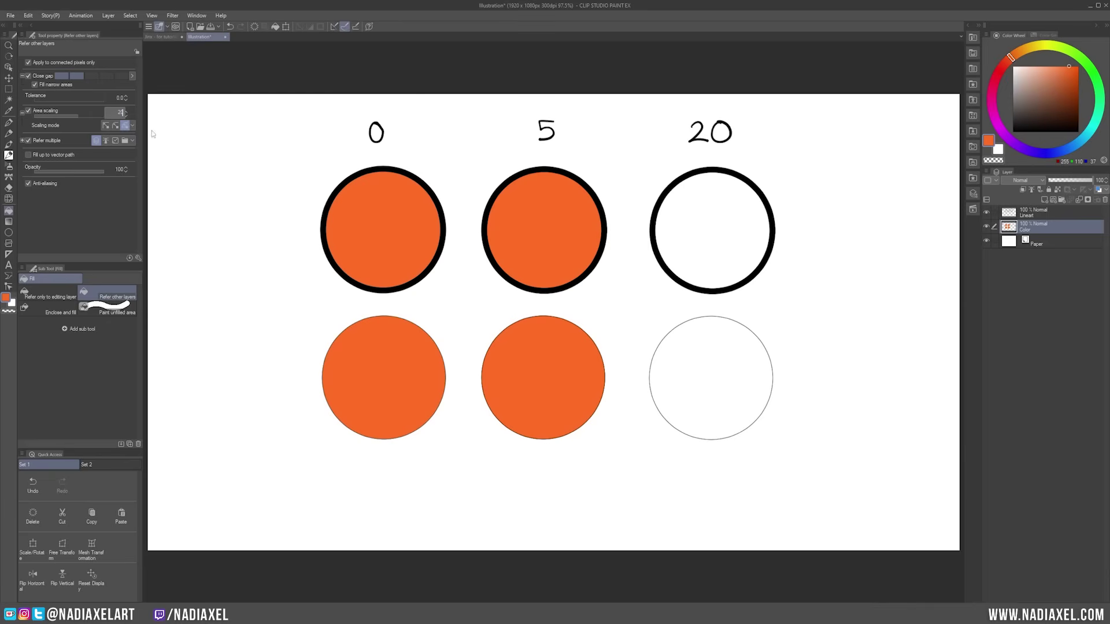
key(Return)
click(707, 237)
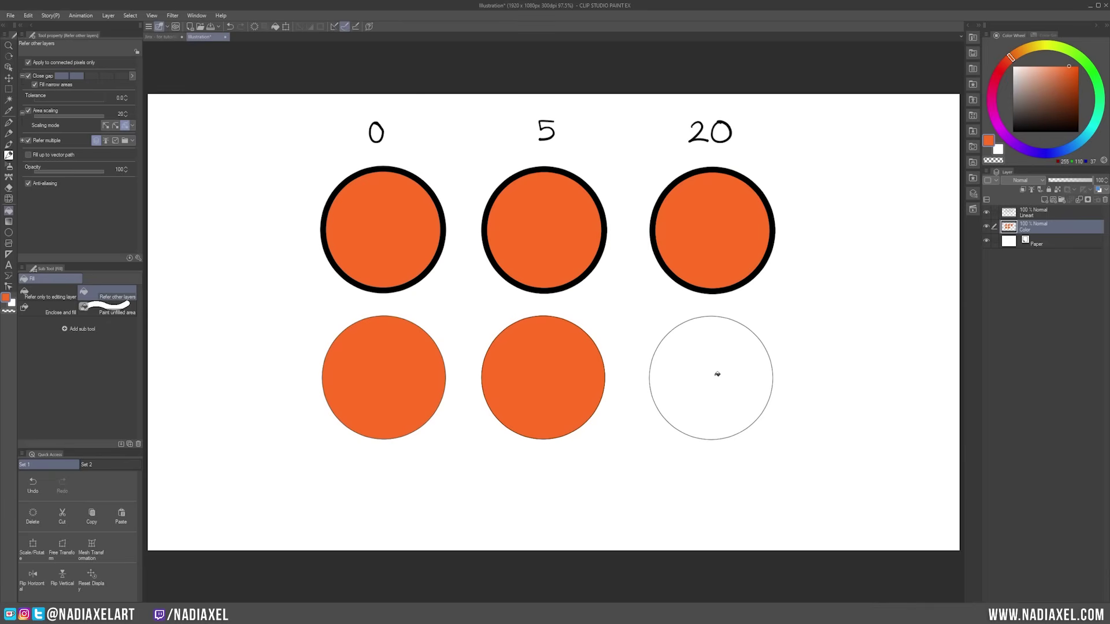
click(714, 371)
Zoom in on the circles and fade the Lineart layer to 18% opacity.
click(9, 89)
key(ctrl+plus)
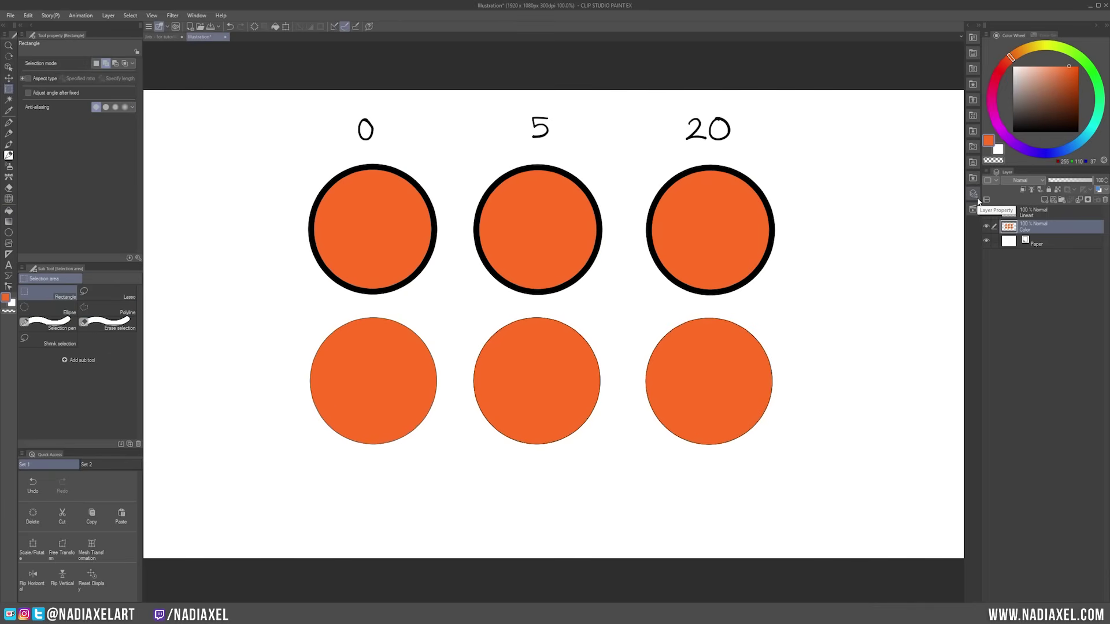
click(1045, 215)
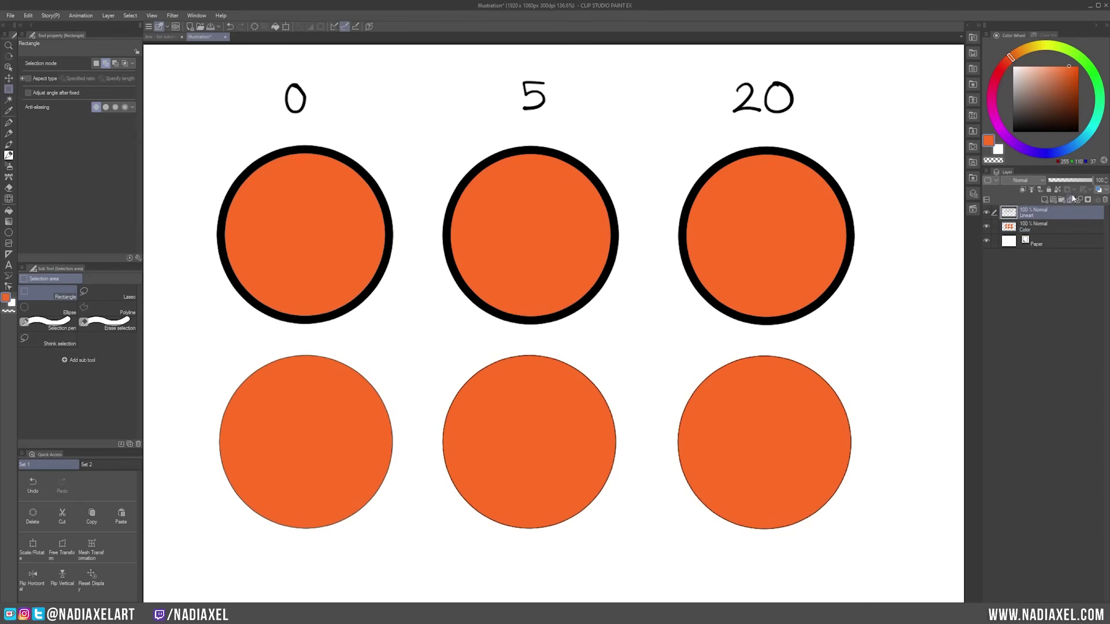
drag(1089, 181, 1059, 186)
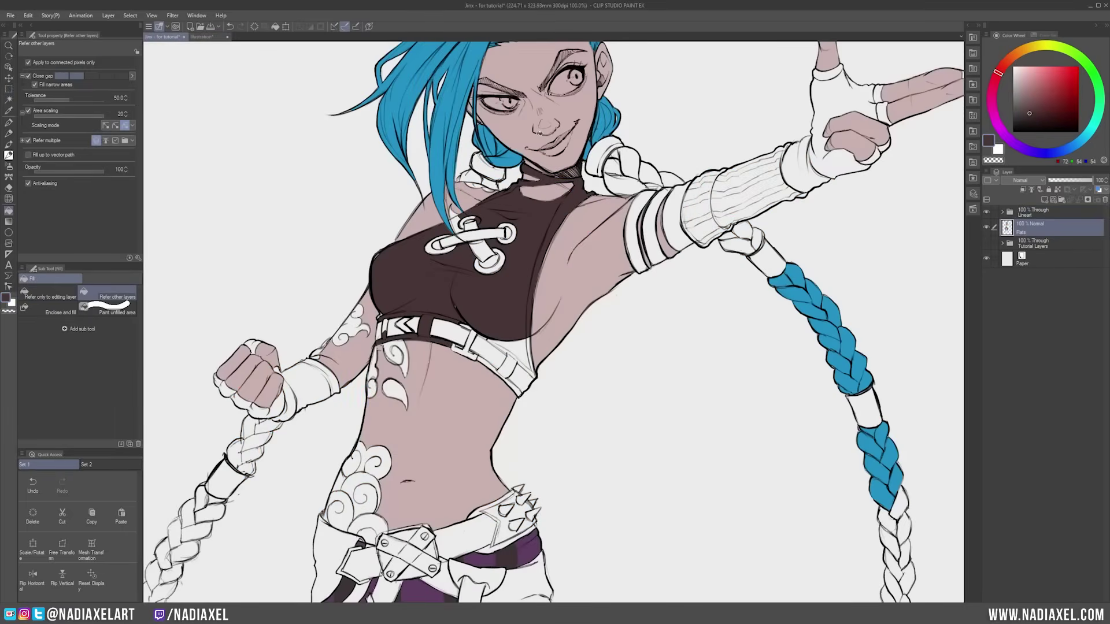
Circle the top lacing loop in red, then undo the circle.
scroll(540, 133, up, 5)
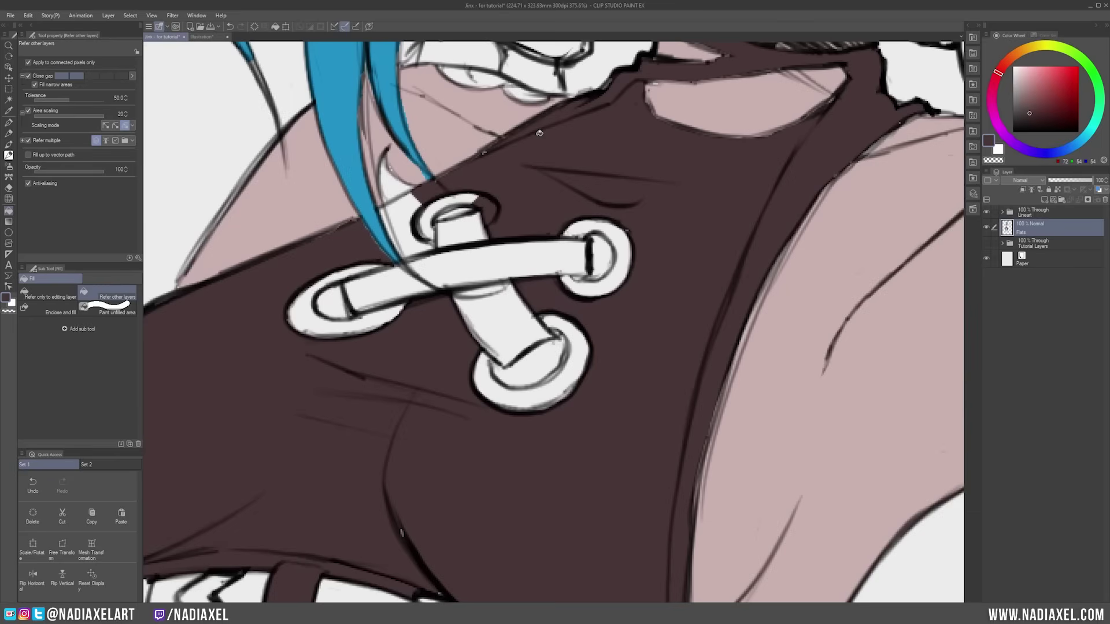
key(p)
drag(484, 178, 519, 204)
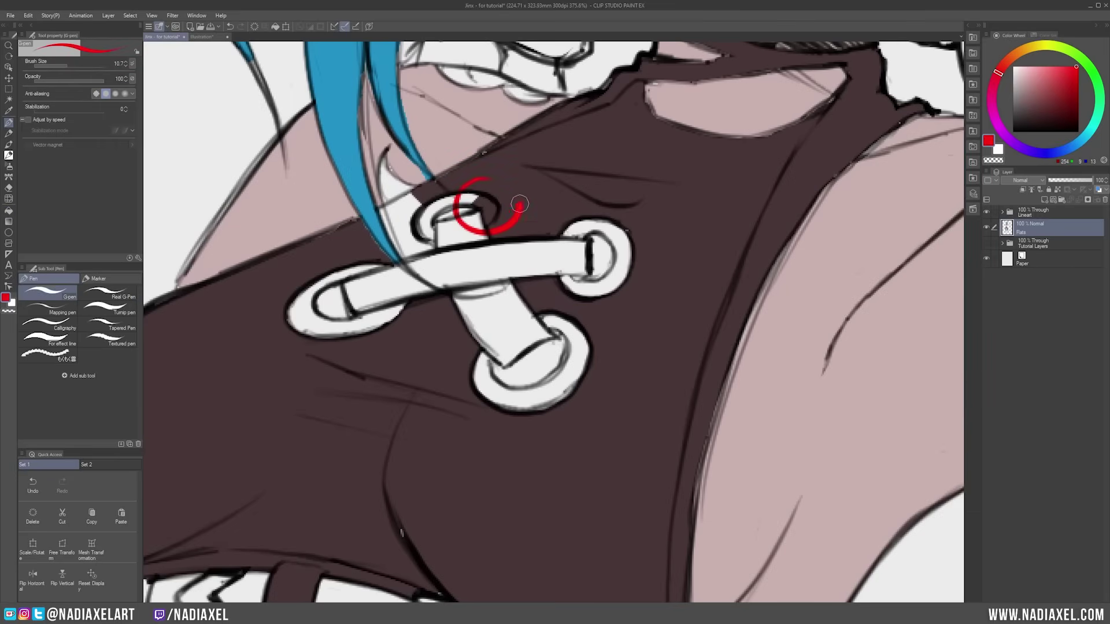
key(ctrl+z)
scroll(519, 204, down, 3)
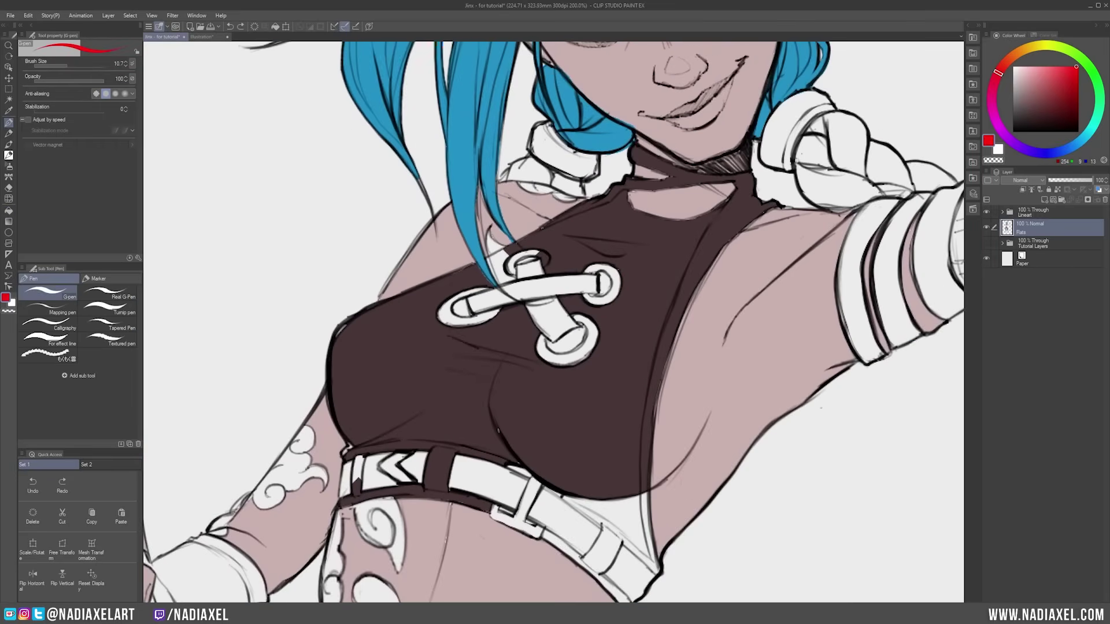
scroll(554, 321, down, 2)
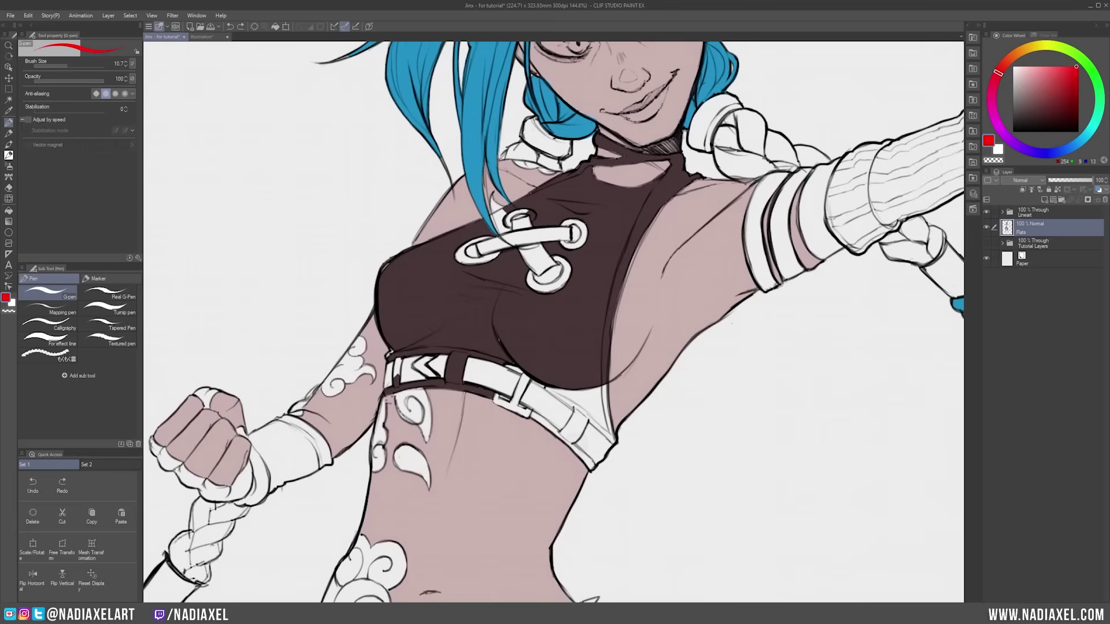
Fill the crop top dark grey, retrying with a slightly lower fill tolerance.
key(g)
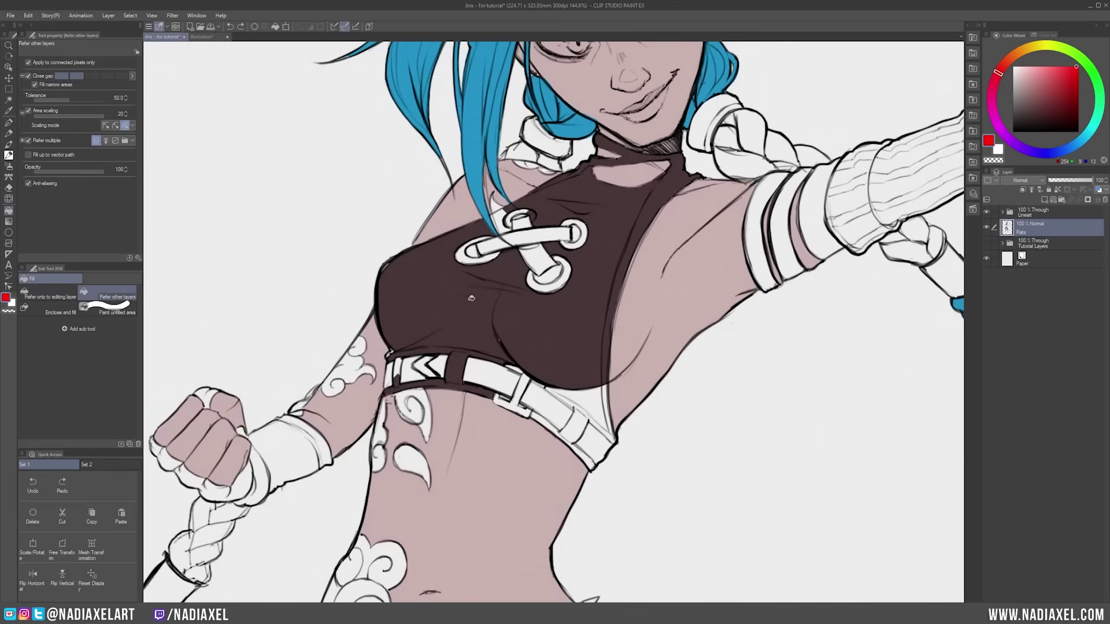
click(575, 202)
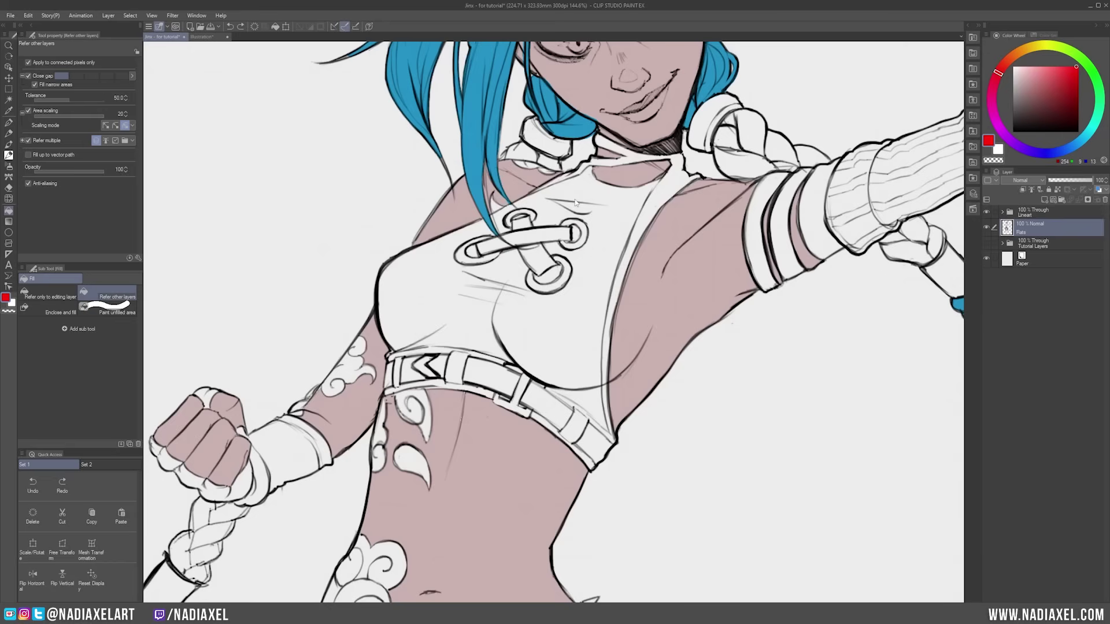
click(586, 269)
key(ctrl+z)
drag(1030, 97, 1021, 114)
click(568, 308)
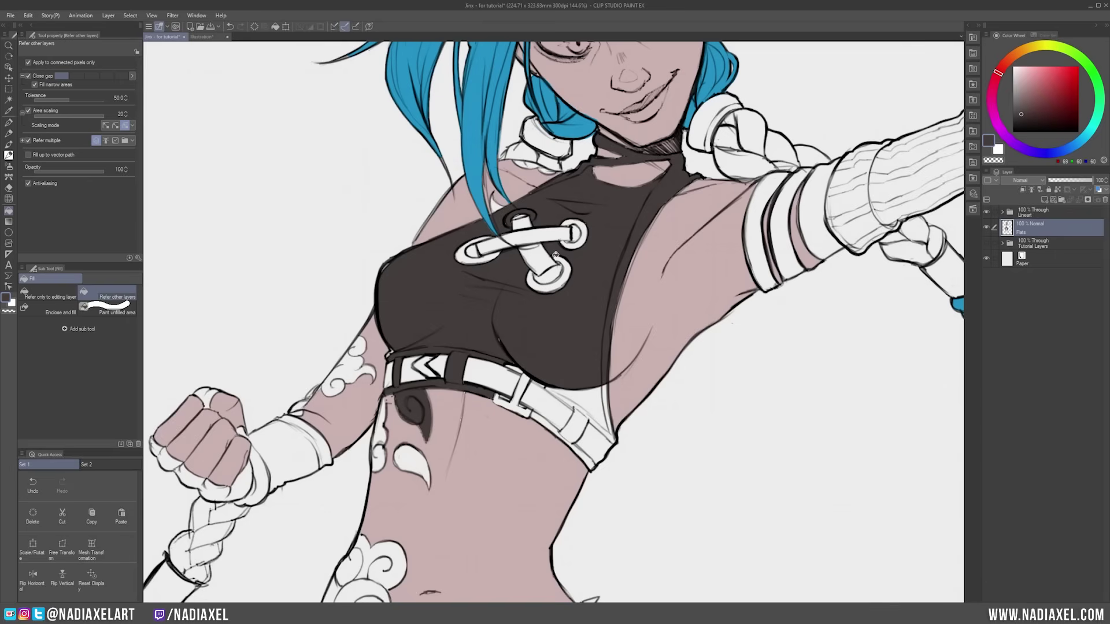
key(ctrl+z)
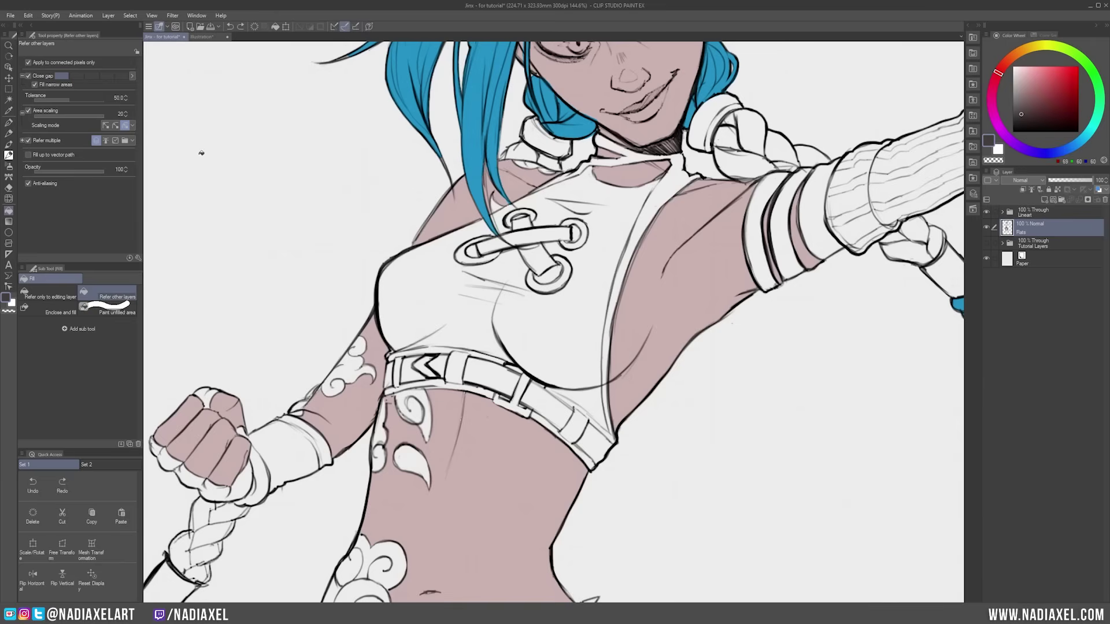
drag(58, 99, 57, 99)
click(552, 318)
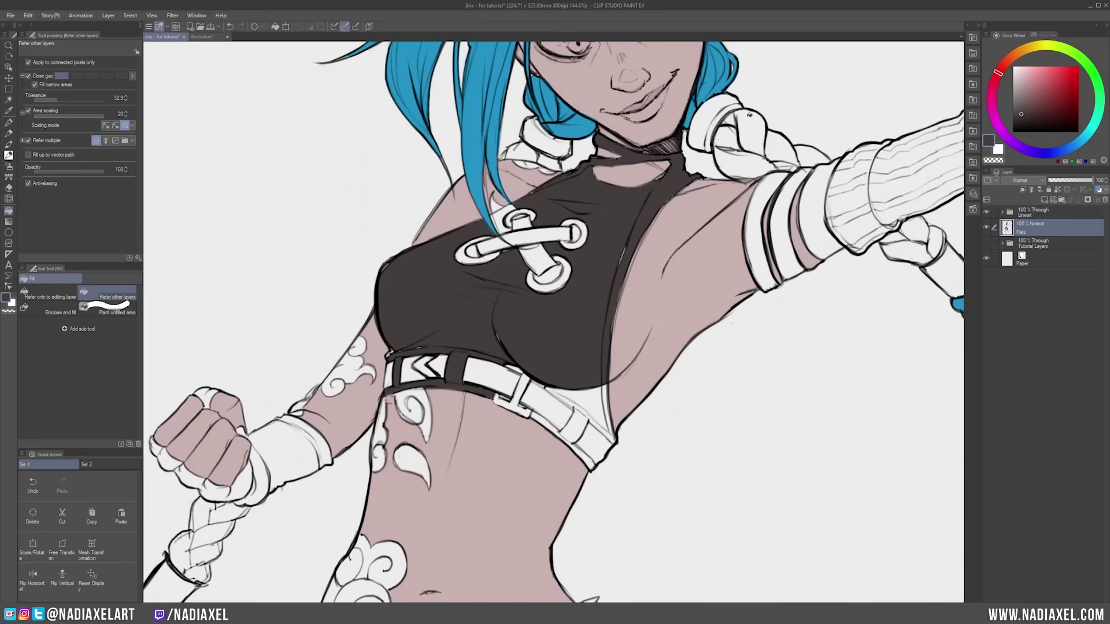
Sample the crop top's dark grey and fill the small gap beside the eyelet.
click(1070, 70)
key(p)
mouse_move(531, 193)
mouse_down()
mouse_move(550, 234)
mouse_move(537, 192)
mouse_up()
key(ctrl+z)
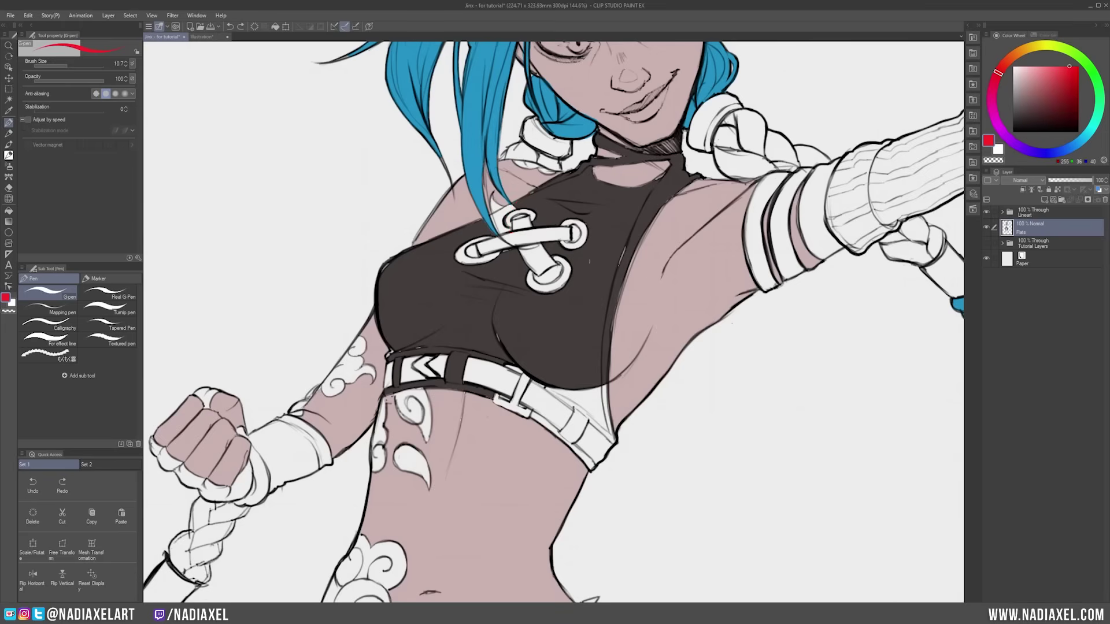
key(g)
alt+click(614, 192)
click(502, 213)
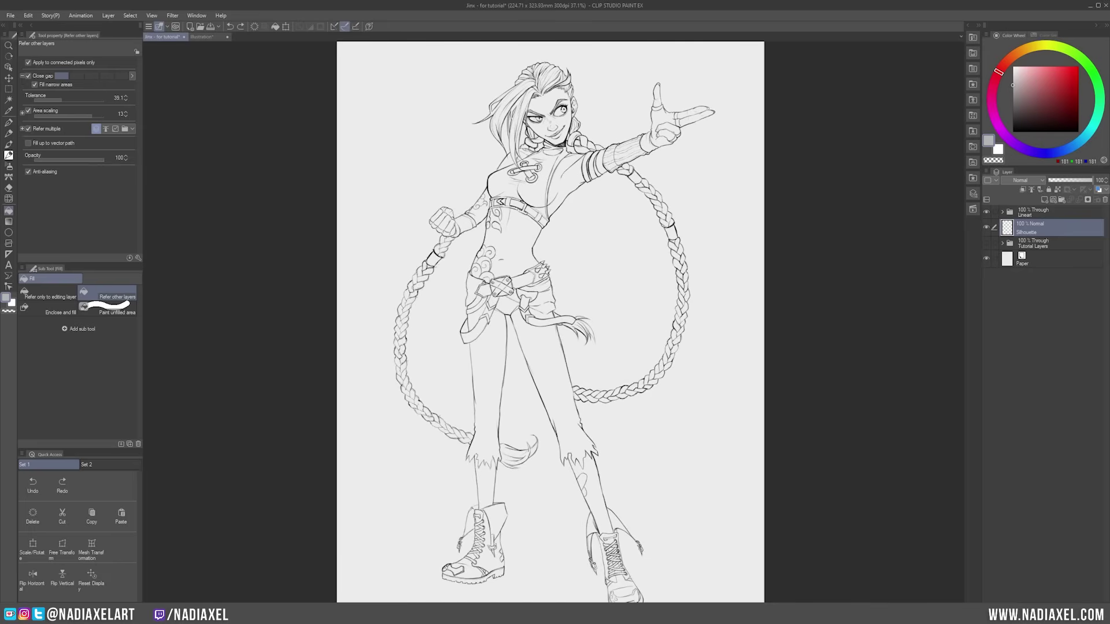
Enclose the whole figure with Enclose and fill at tolerance 5 to fill it grey.
click(61, 312)
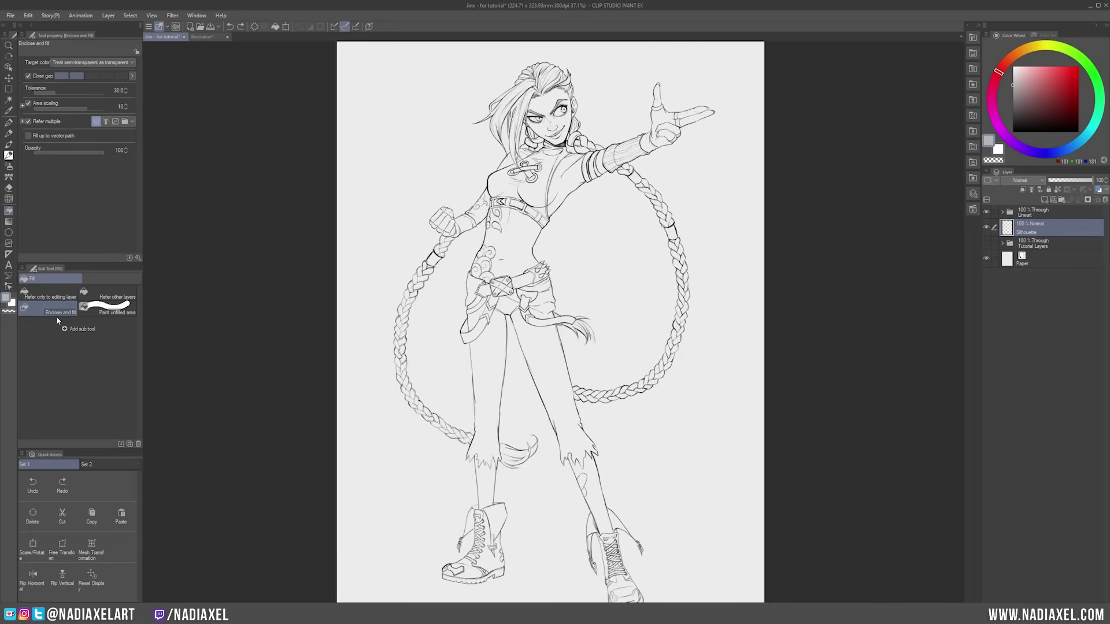
key(ctrl+minus)
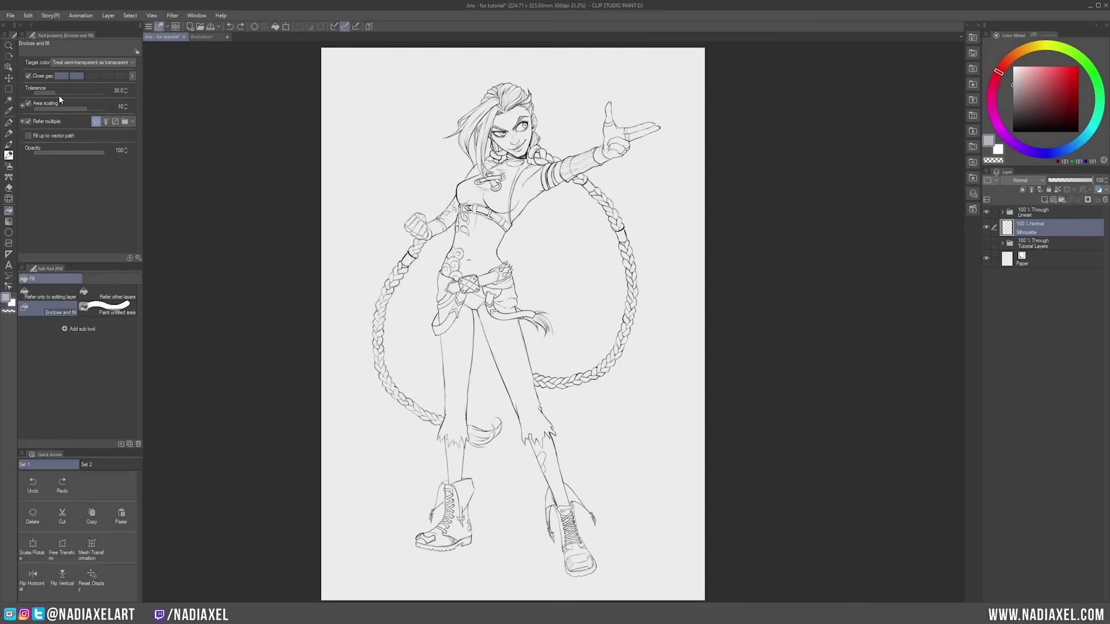
click(43, 91)
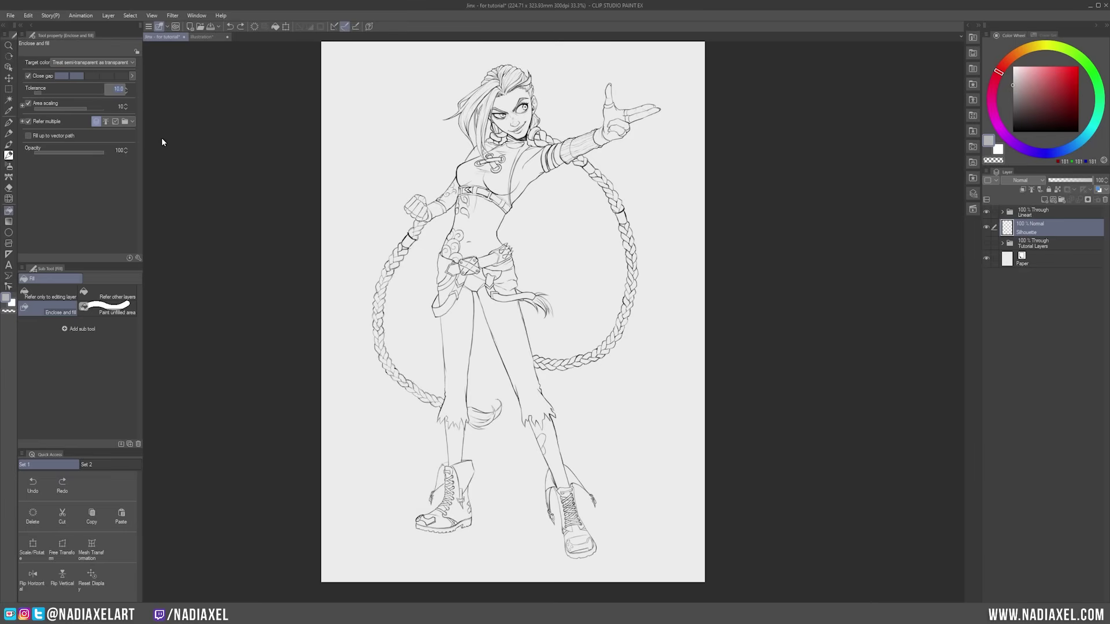
key(Return)
mouse_move(474, 53)
mouse_down()
mouse_move(355, 430)
mouse_move(571, 560)
mouse_move(691, 328)
mouse_move(641, 79)
mouse_move(473, 54)
mouse_up()
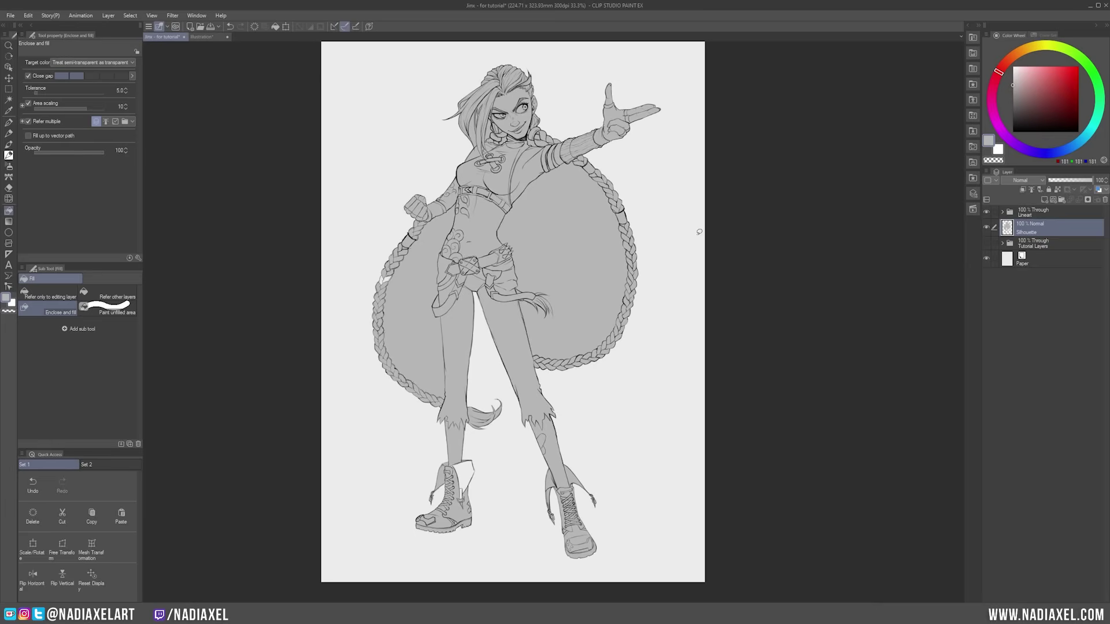
Auto-select and delete the stray grey left of the body and inside the braid loop.
key(p)
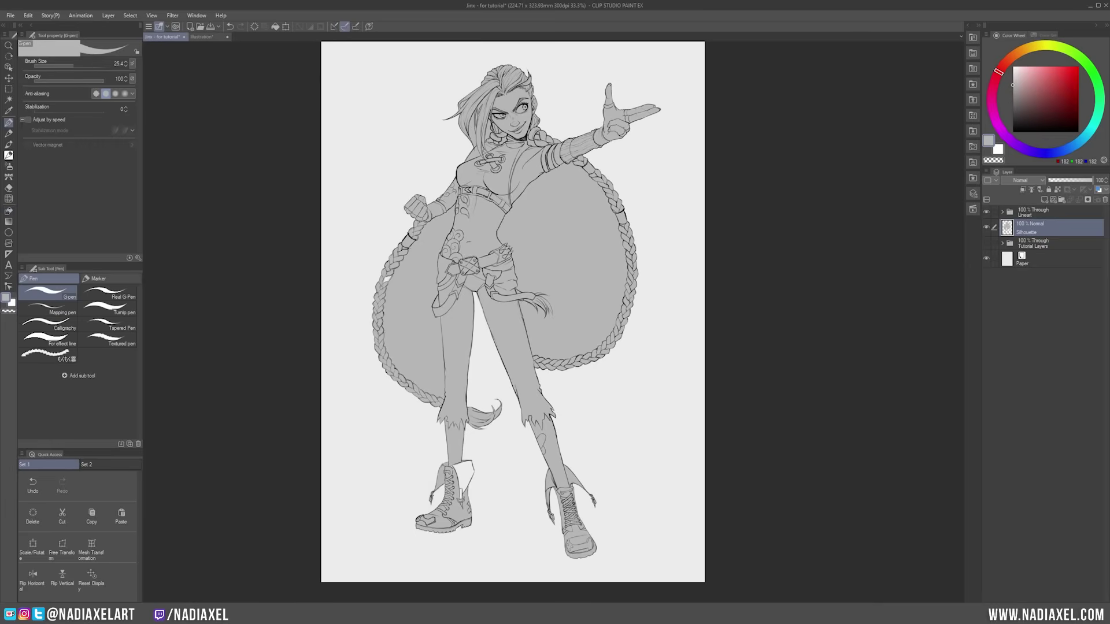
key(w)
click(422, 278)
key(Delete)
click(578, 336)
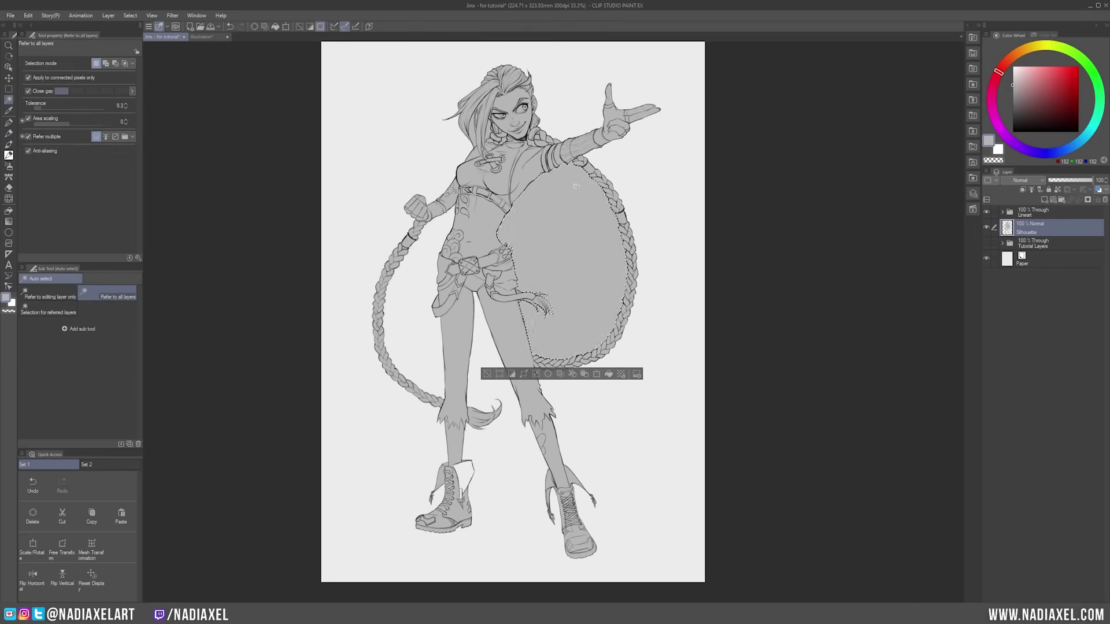
key(Delete)
Delete the leftover grey around the neck and hair, then deselect.
click(529, 140)
key(Delete)
click(473, 122)
key(Delete)
click(491, 130)
key(Delete)
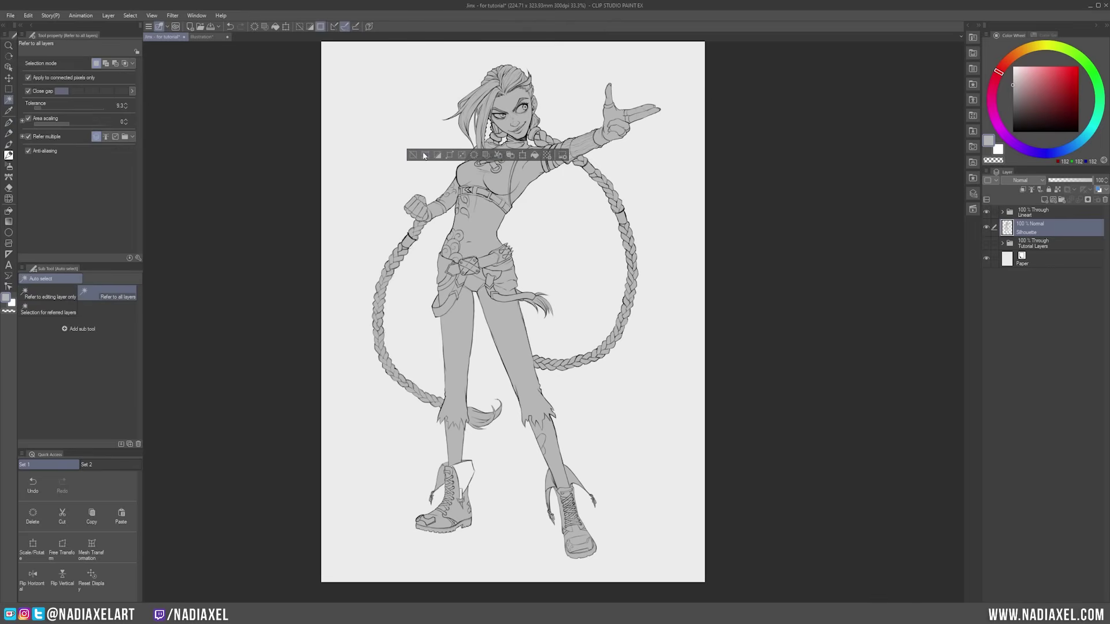
key(ctrl+d)
key(g)
scroll(463, 459, down, 1)
key(g)
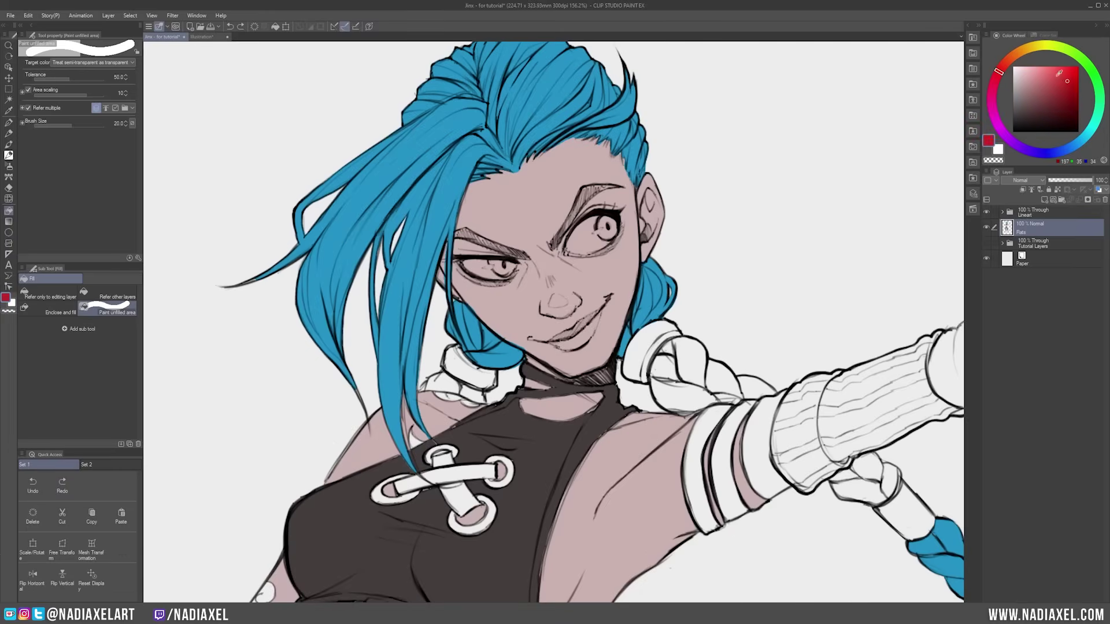
Circle the upper and lower unfilled hair tips in bright red.
click(1074, 66)
key(p)
scroll(870, 150, left, 5)
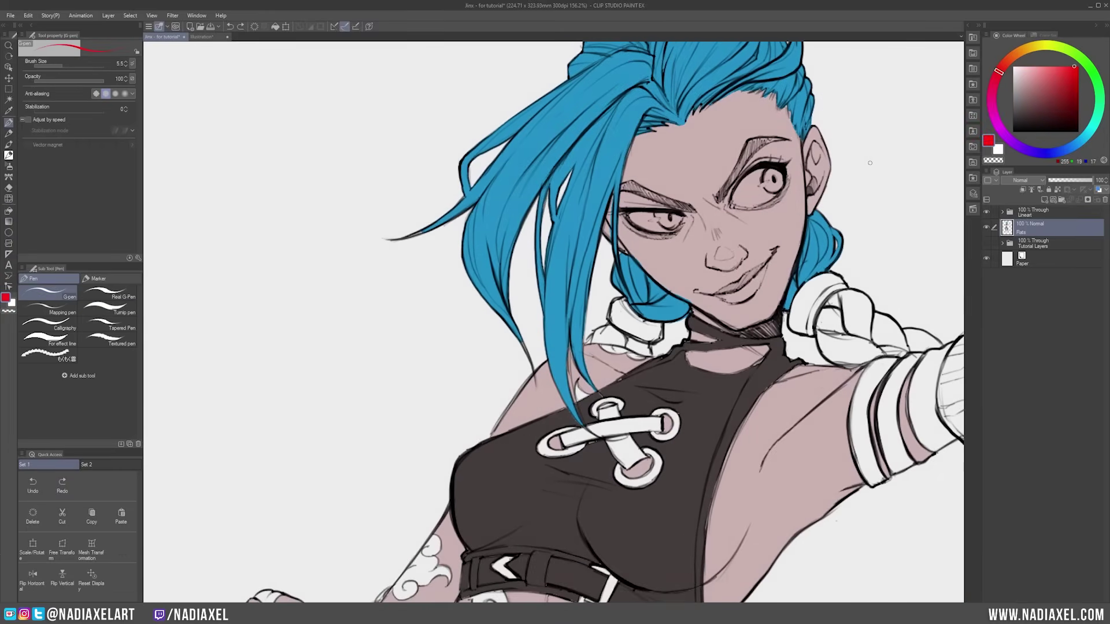
scroll(486, 264, up, 4)
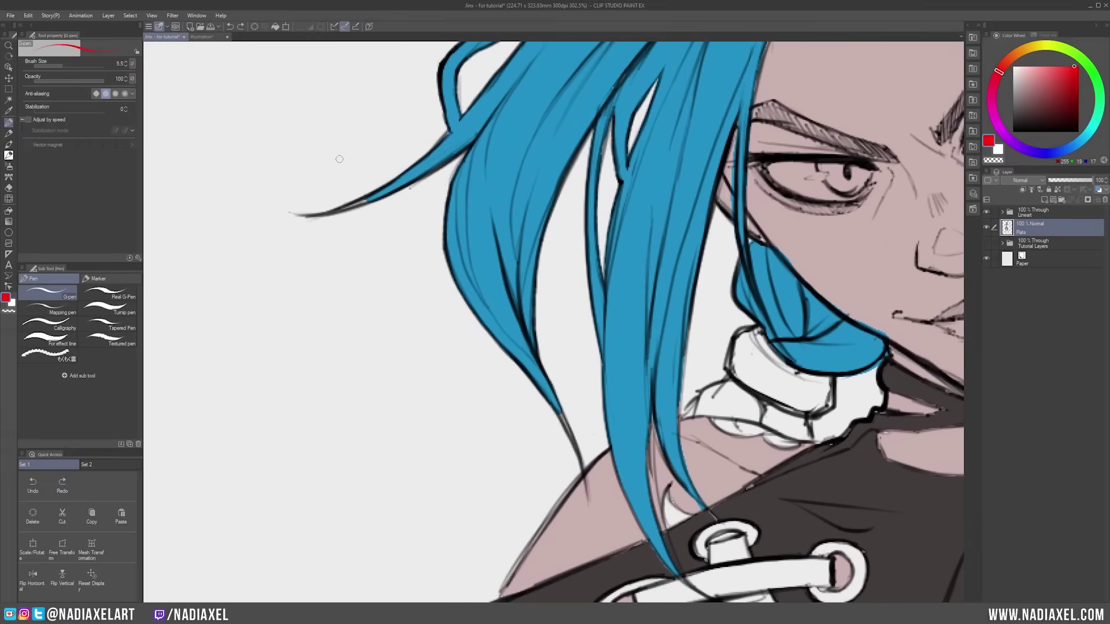
mouse_move(341, 159)
mouse_down()
mouse_move(340, 235)
mouse_move(363, 162)
mouse_move(313, 184)
mouse_up()
drag(570, 385, 543, 396)
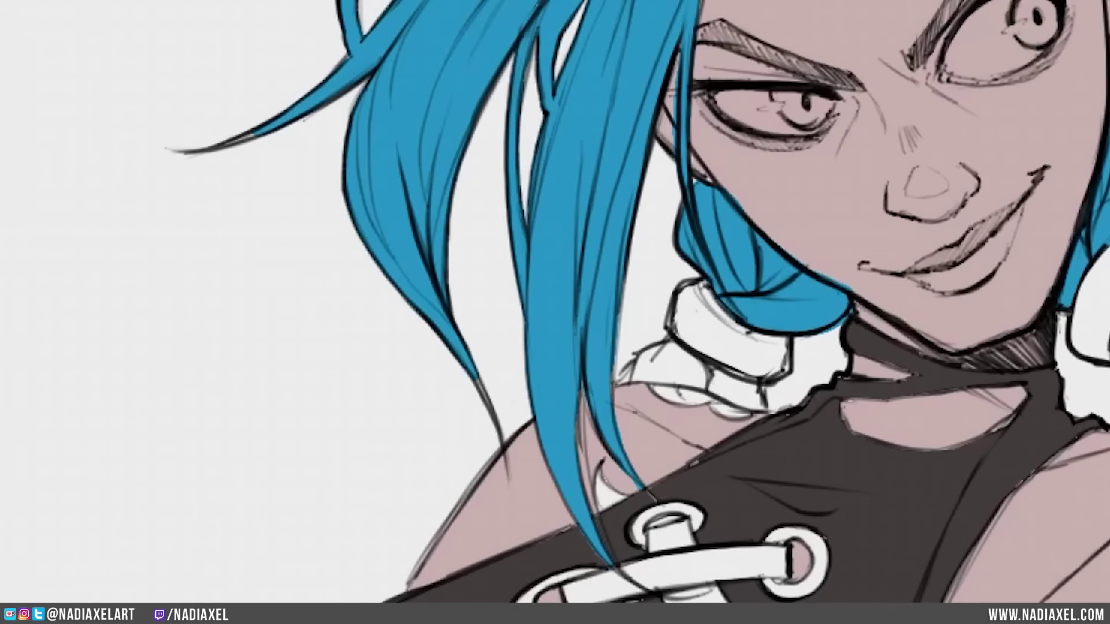
Fill the upper hair strand tip blue with Paint unfilled area.
drag(179, 150, 332, 101)
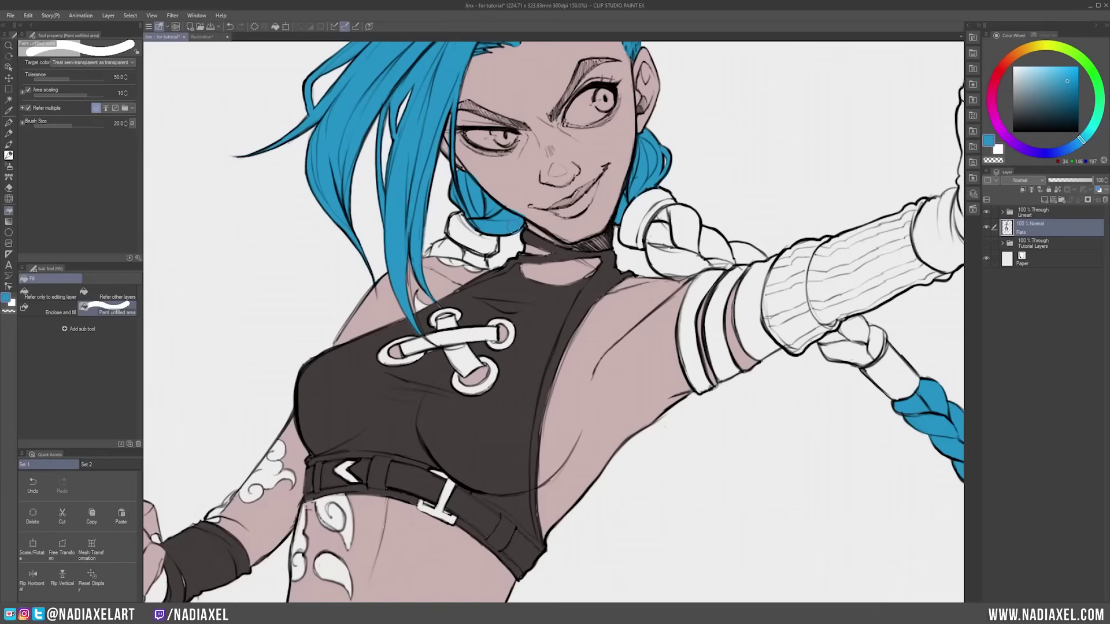
scroll(564, 353, down, 2)
drag(1081, 237, 676, 208)
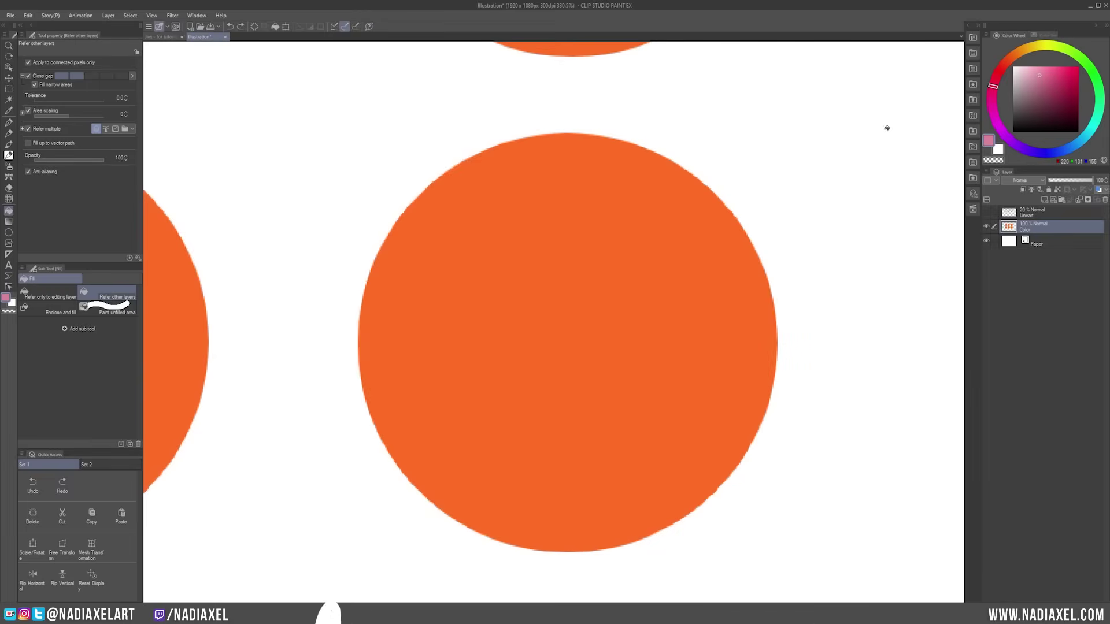
Recolour the orange circle pink and reset the drawing colour to black.
click(642, 258)
scroll(761, 250, up, 10)
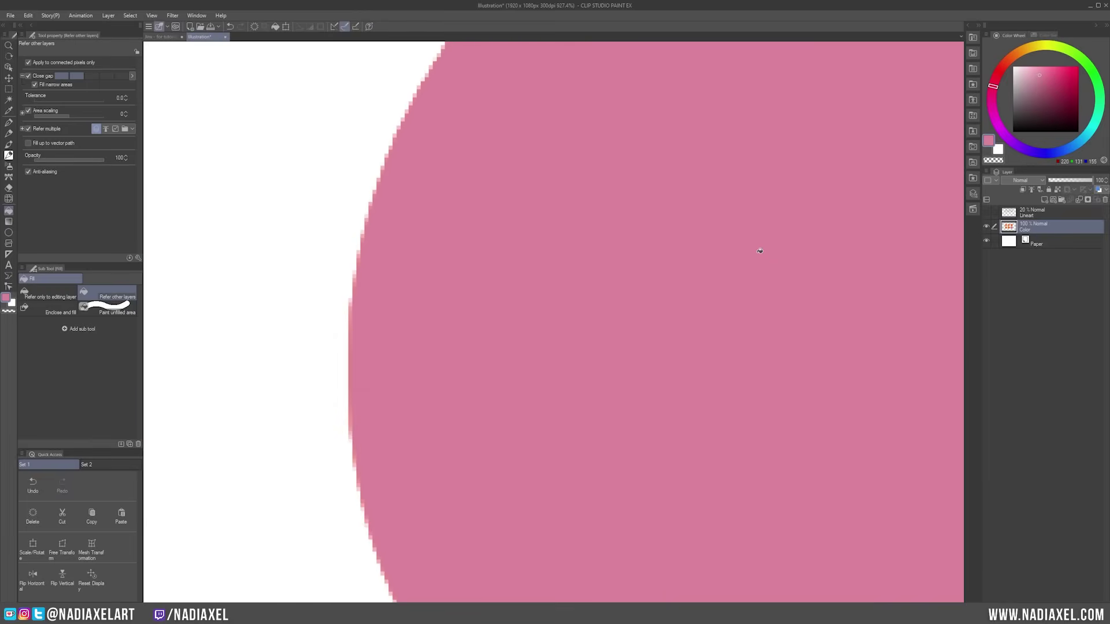
key(p)
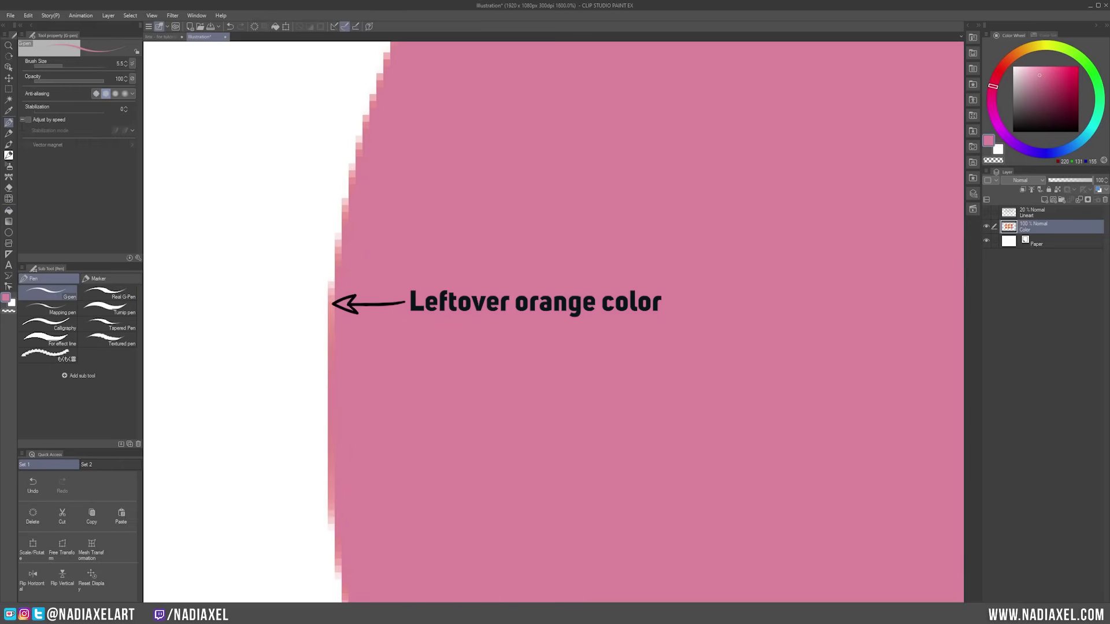
key(d)
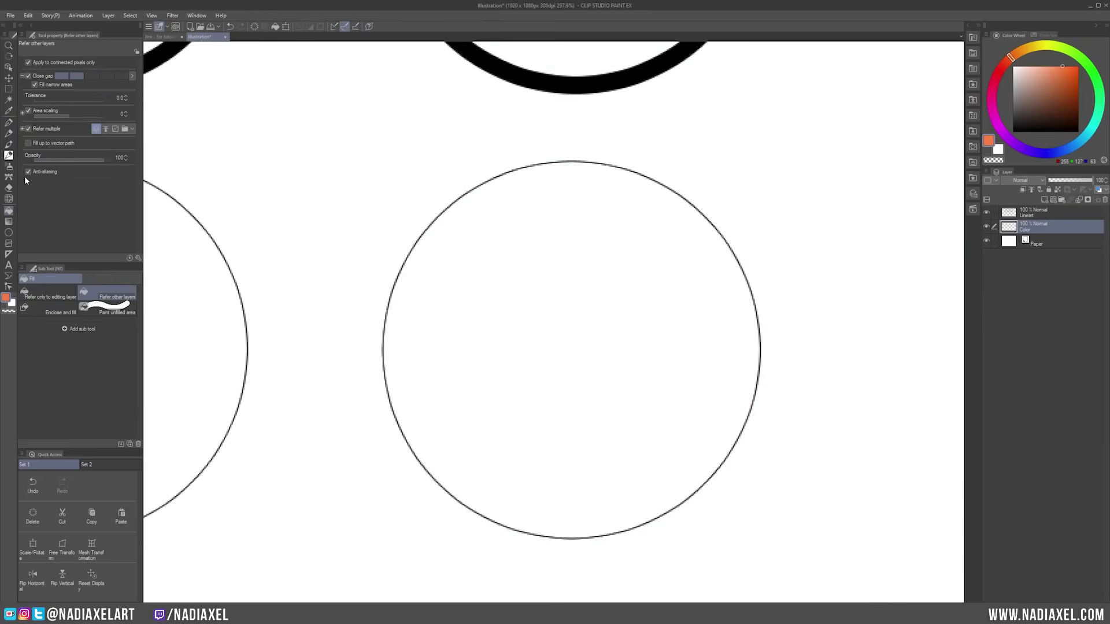
With anti-aliasing off, fill the centre and left circles orange.
click(28, 171)
click(489, 266)
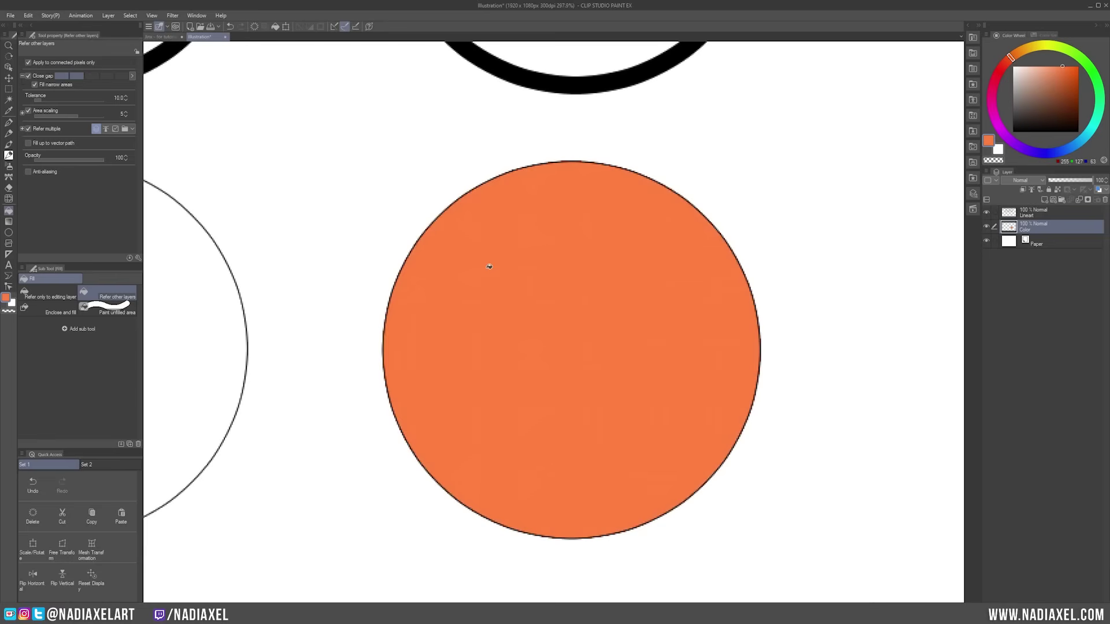
drag(638, 372, 817, 347)
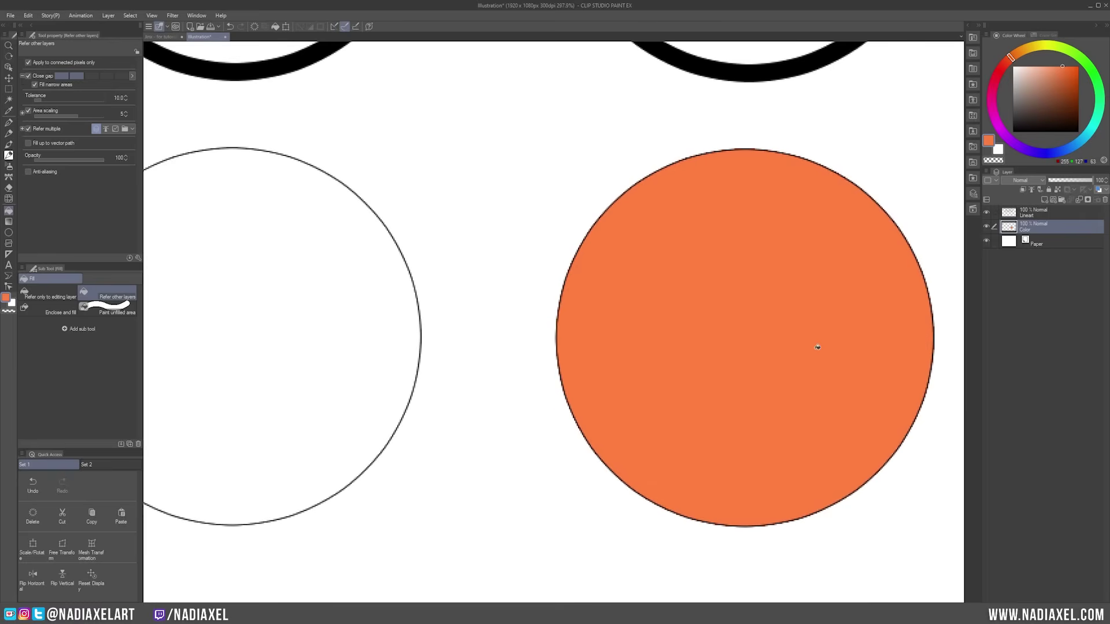
click(261, 283)
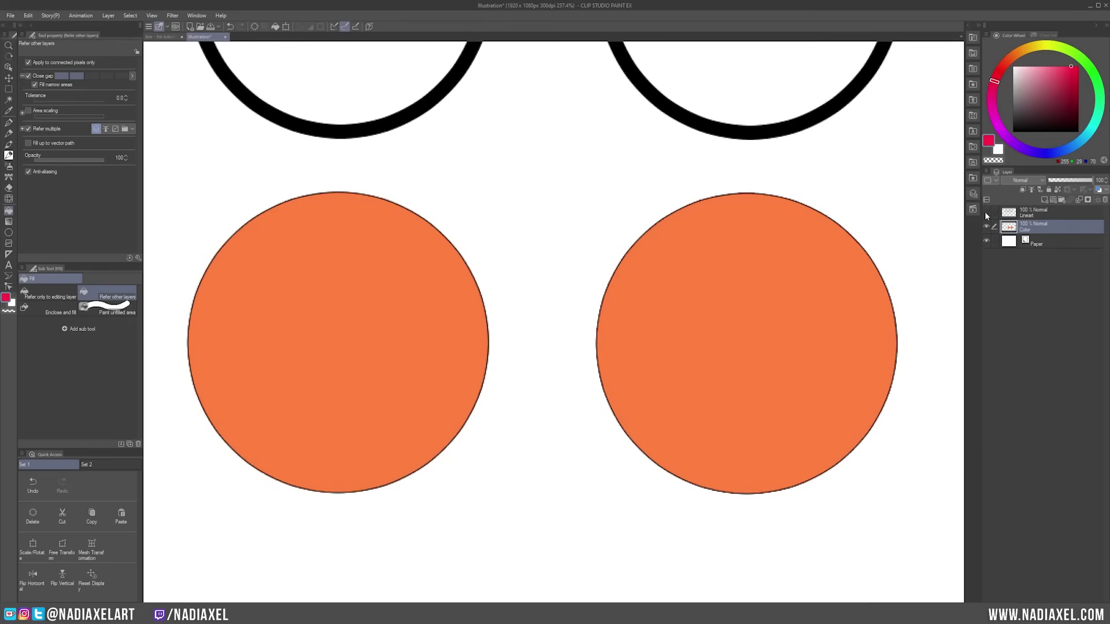
Hide the Lineart layer and fill the left and right circles pink.
click(985, 212)
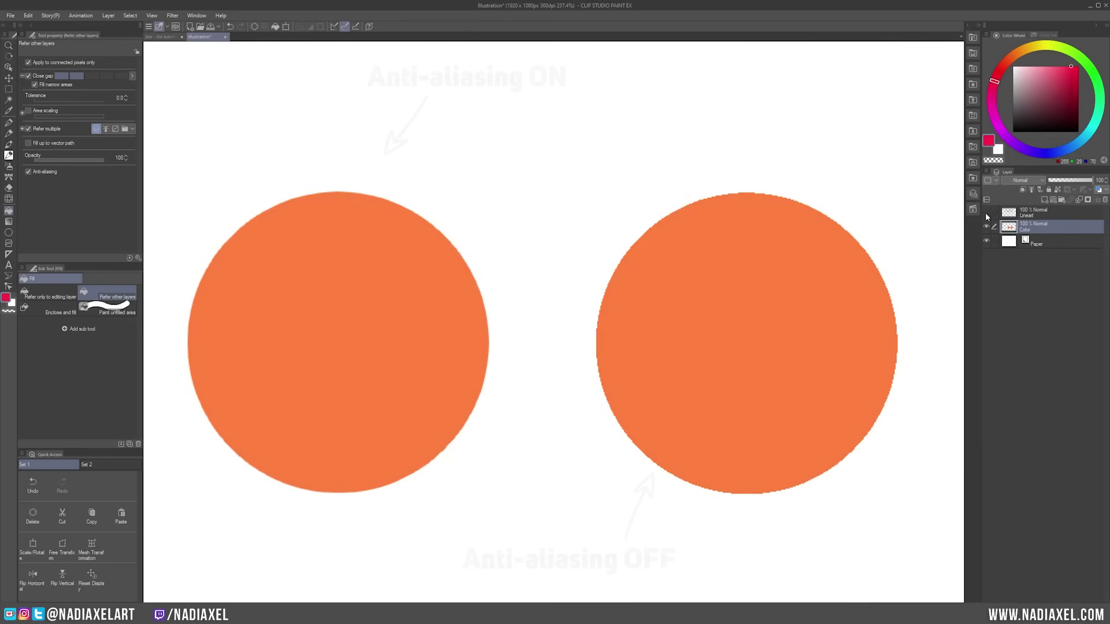
scroll(529, 345, up, 5)
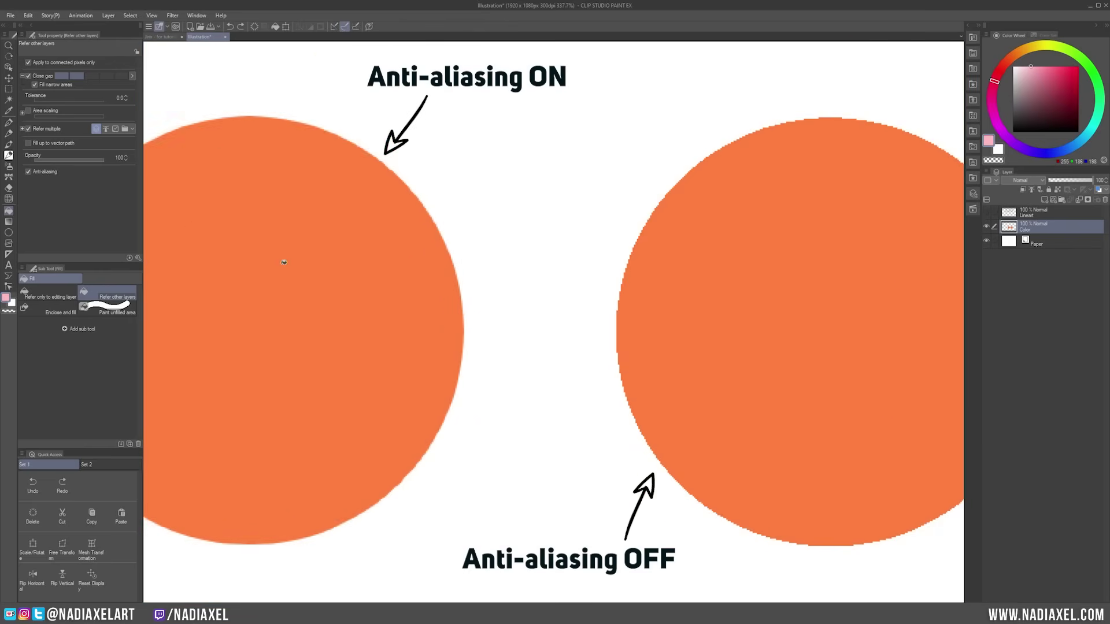
click(286, 264)
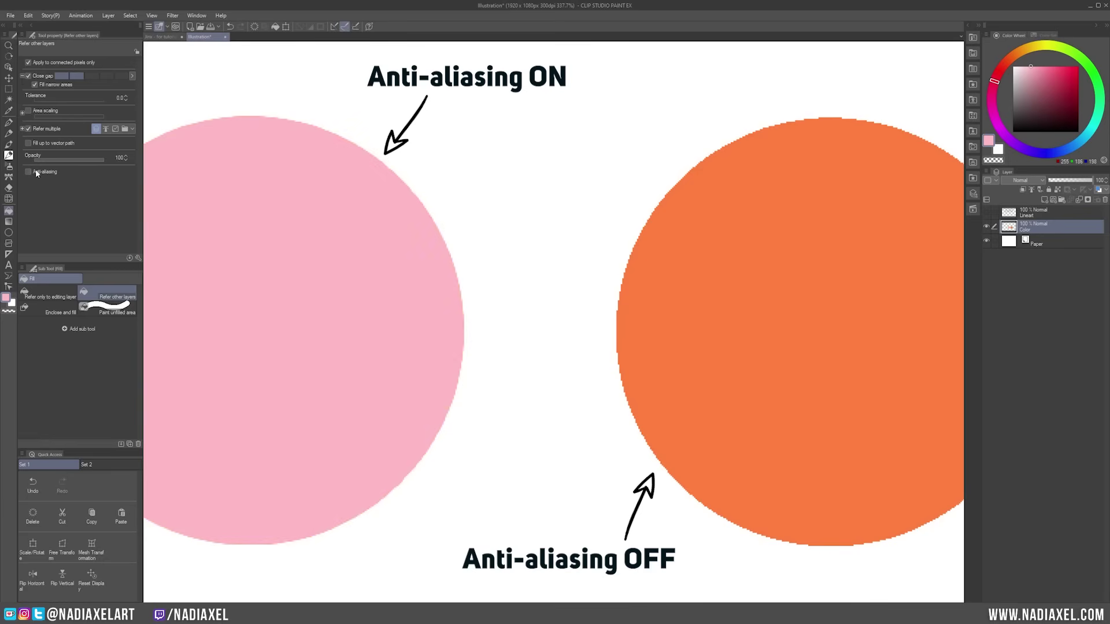
click(713, 244)
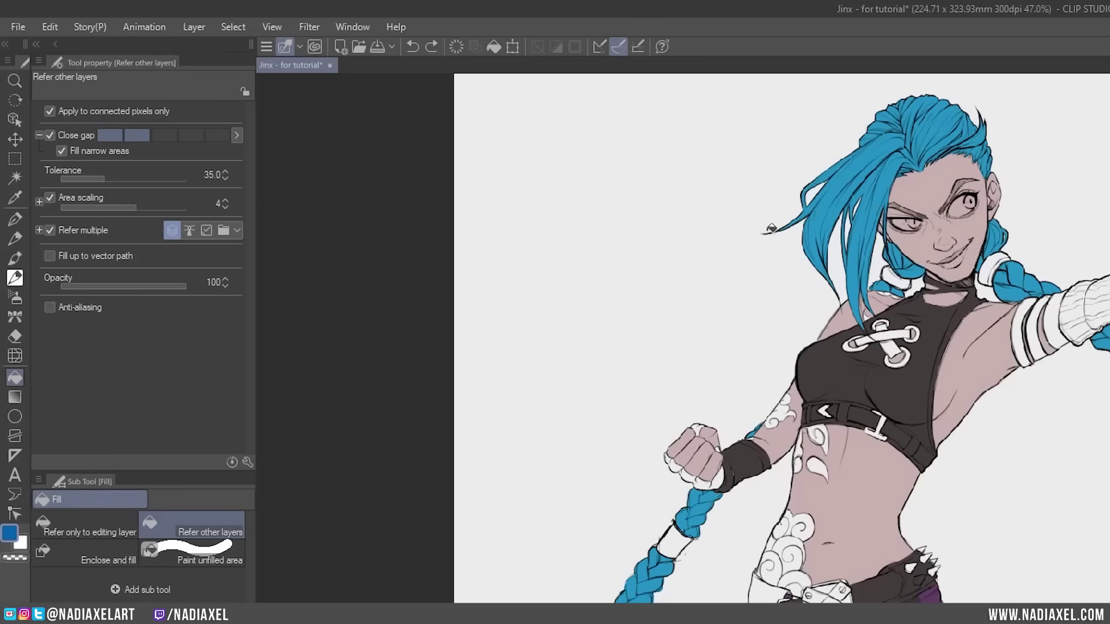
Turn off 'Apply to connected pixels only' and recolour all the hair and braids darker blue.
click(49, 111)
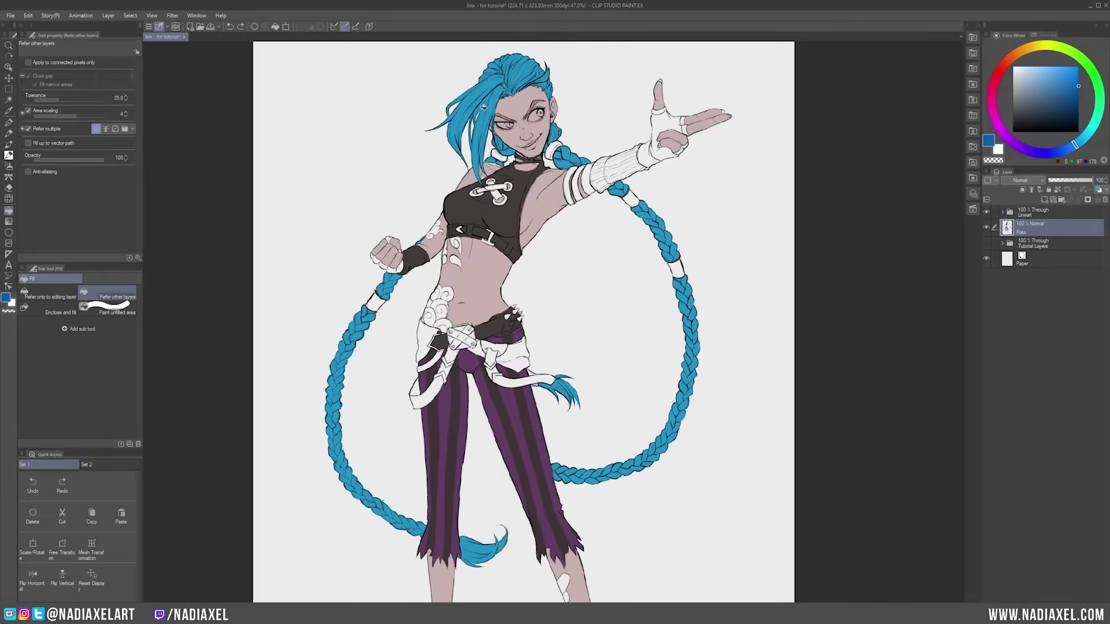
click(486, 88)
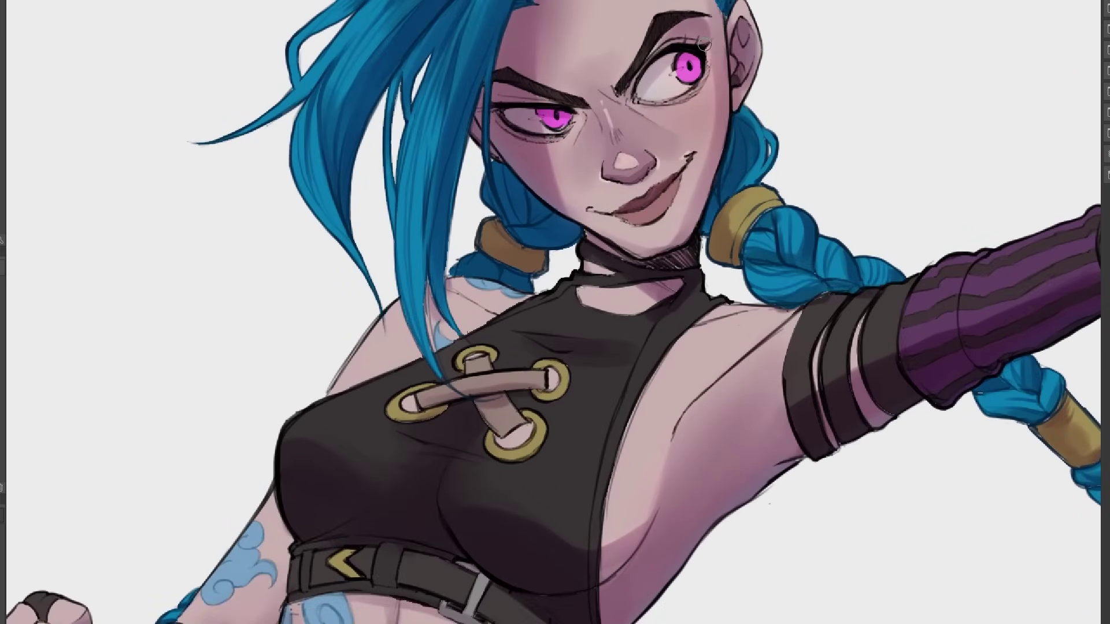
Stroke darker, thicker lines along the upper and lower lids of the right and left eyes.
drag(703, 44, 655, 58)
mouse_move(662, 105)
mouse_down()
mouse_move(707, 65)
mouse_move(695, 95)
mouse_move(699, 85)
mouse_up()
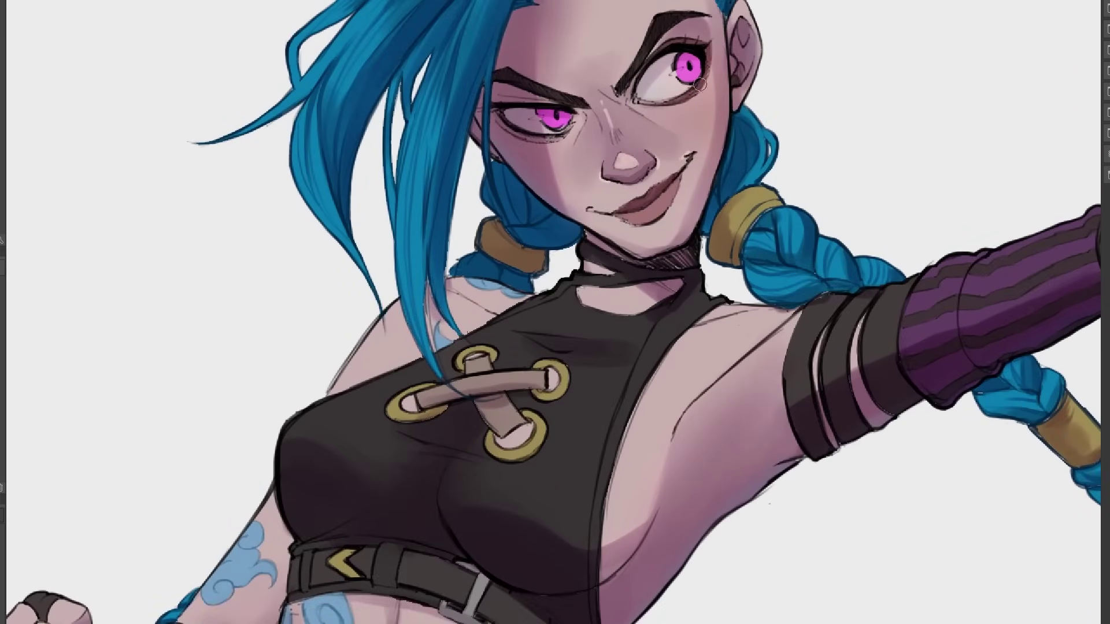
drag(506, 123, 557, 140)
drag(487, 99, 554, 106)
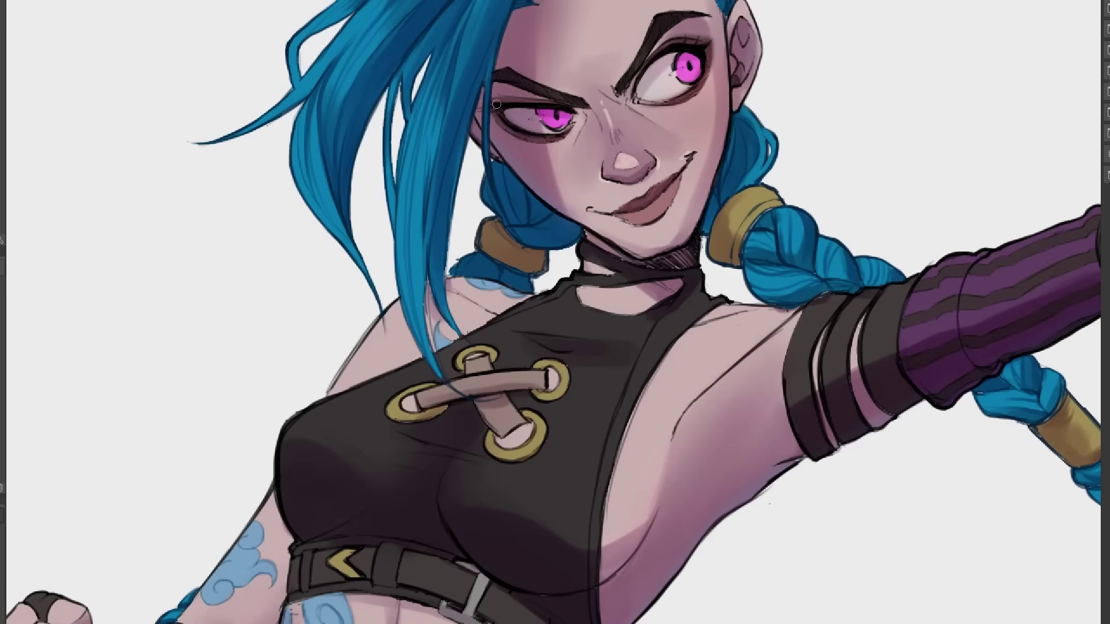
drag(495, 104, 558, 103)
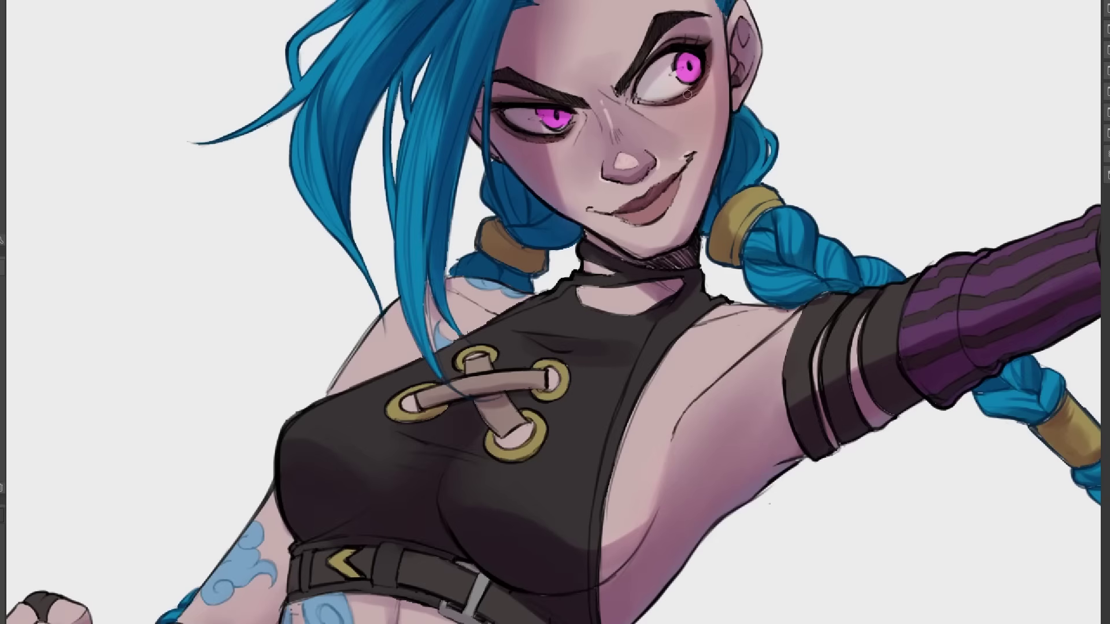